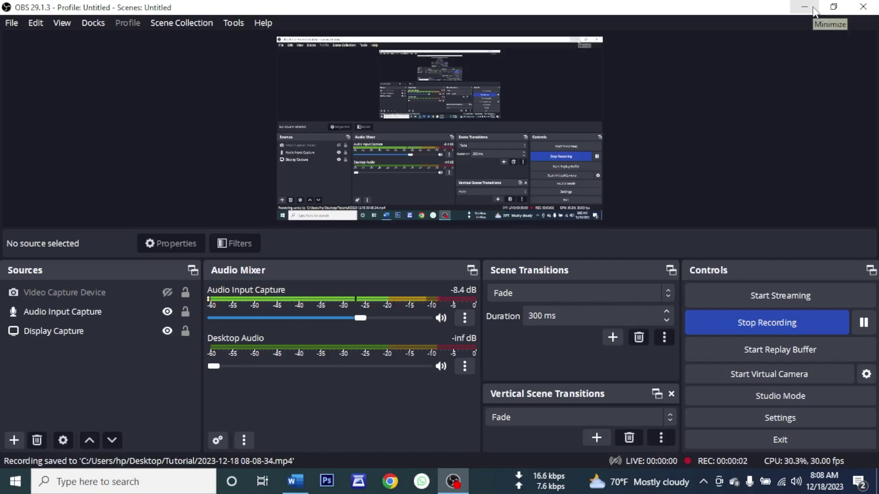
Step: Minimize OBS Studio to reveal Word's Account page behind it
left_click(805, 7)
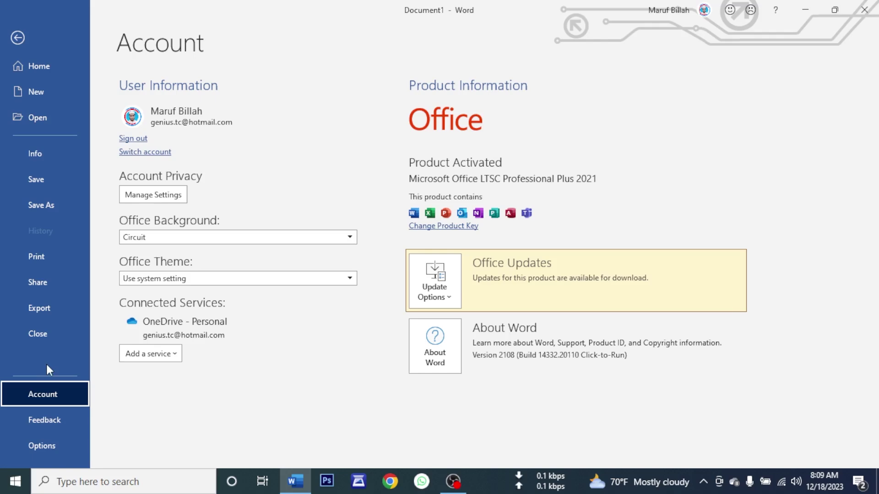
Step: Open Word Options, cancel it, and return from the File view to the blank document
left_click(46, 445)
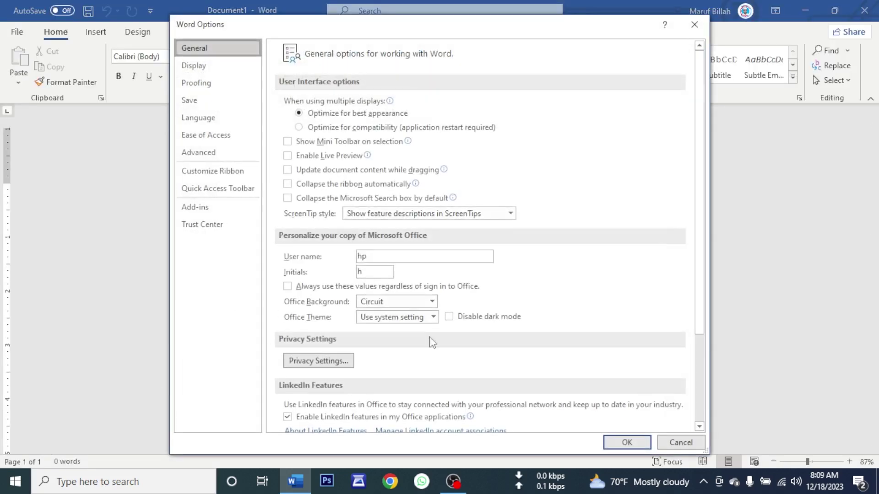
left_click(681, 443)
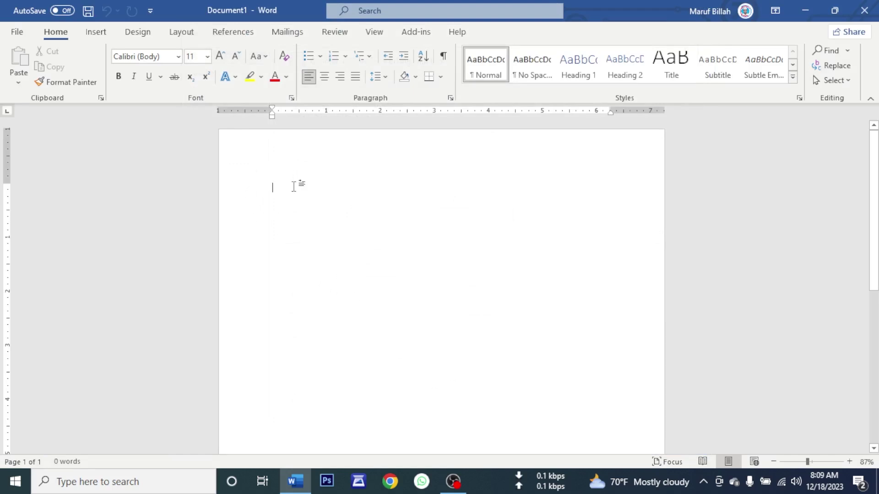
left_click(17, 32)
left_click(11, 40)
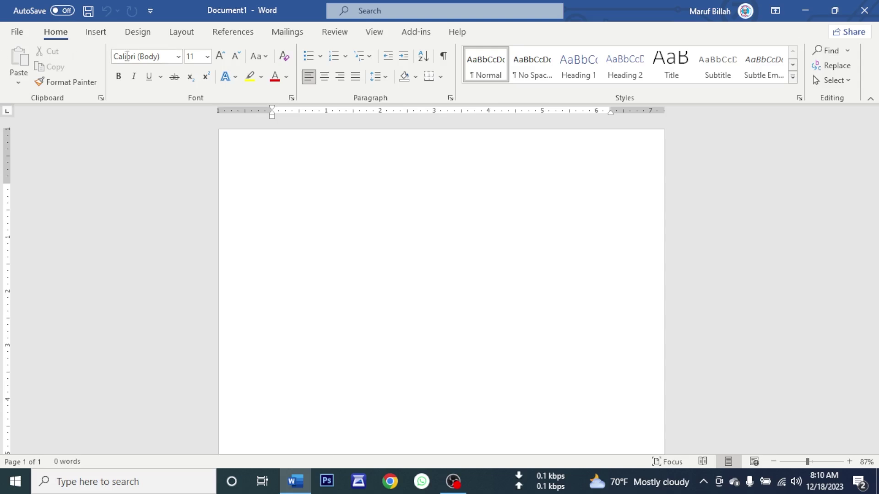
Step: Browse the Insert, Design and Layout ribbon tabs
left_click(96, 32)
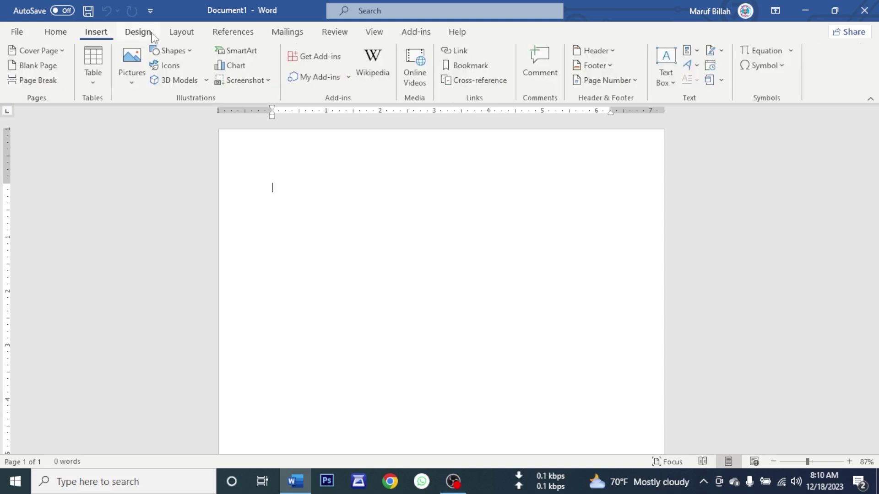
left_click(142, 33)
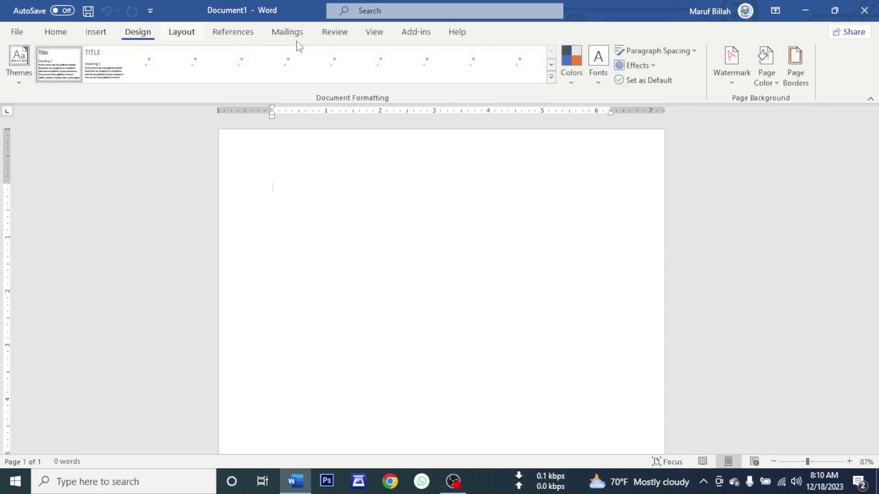
left_click(195, 35)
Step: Review each Word Options category from Display to Customize Ribbon, then close Options unchanged
left_click(18, 30)
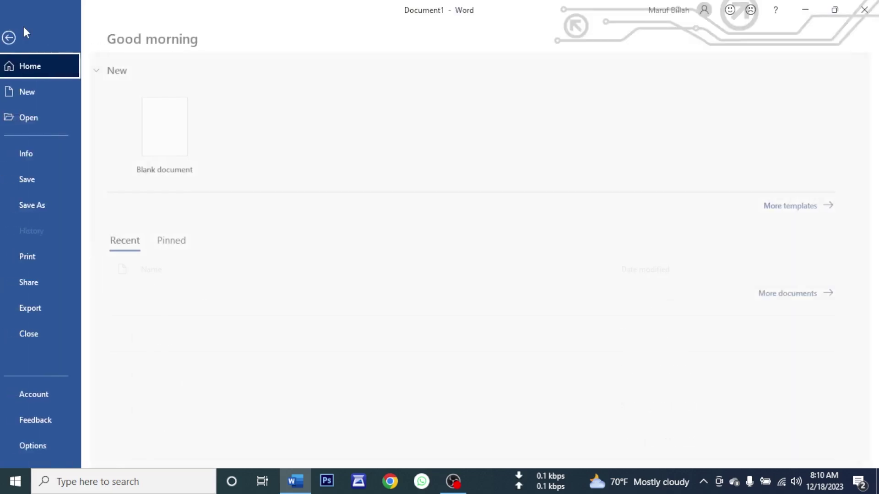
left_click(45, 444)
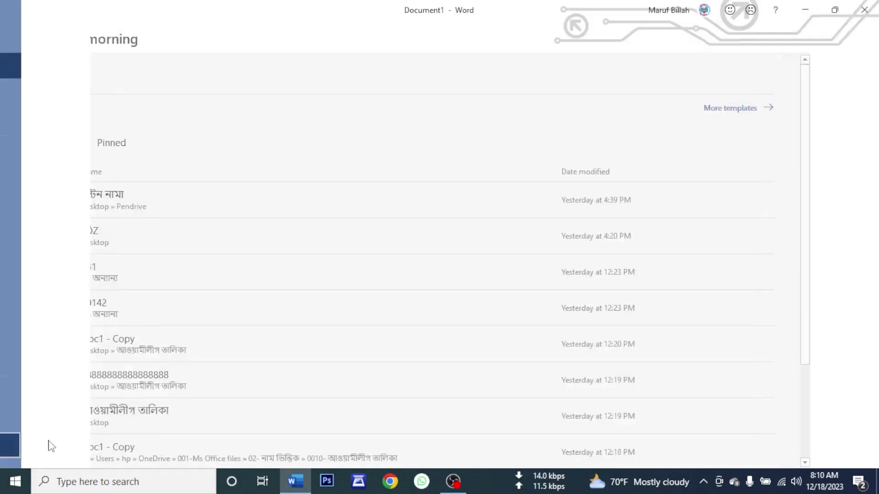
left_click(214, 69)
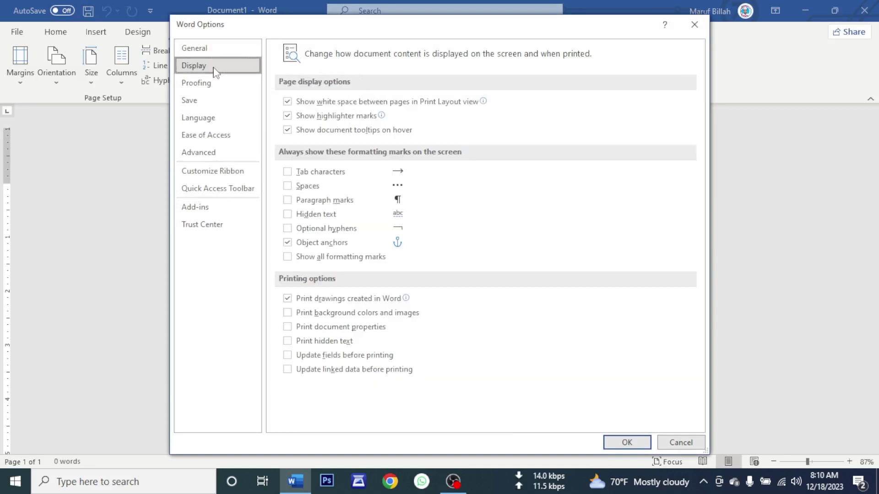
left_click(212, 83)
left_click(212, 100)
left_click(213, 120)
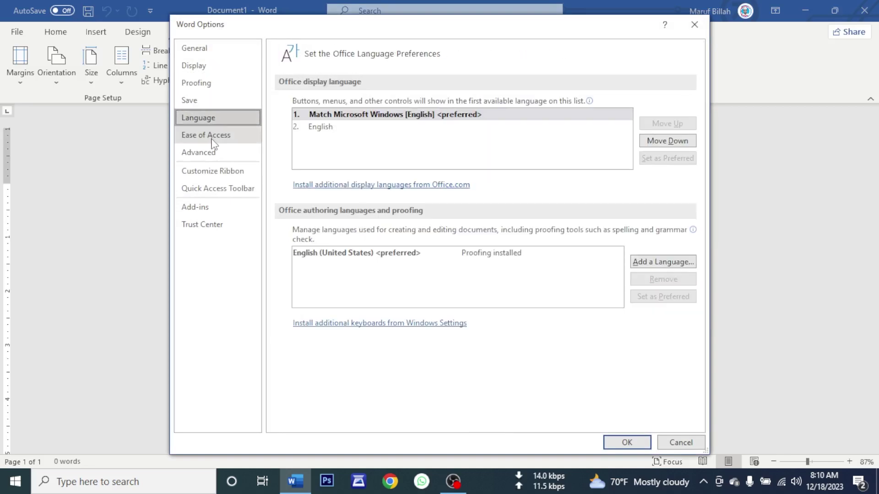
left_click(213, 135)
left_click(214, 153)
left_click(223, 173)
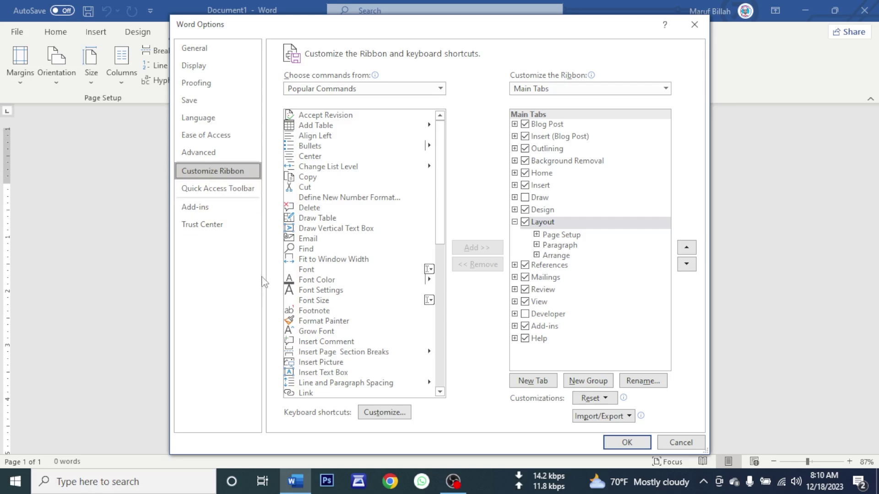
left_click(200, 50)
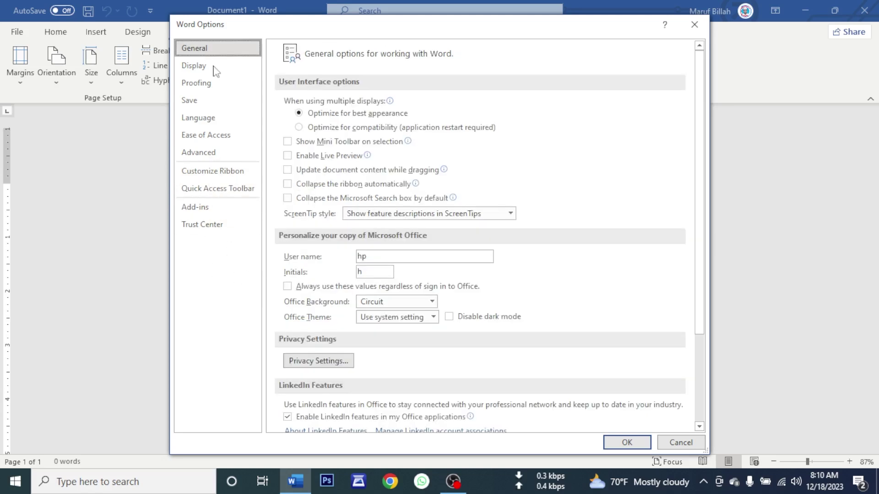
left_click(203, 101)
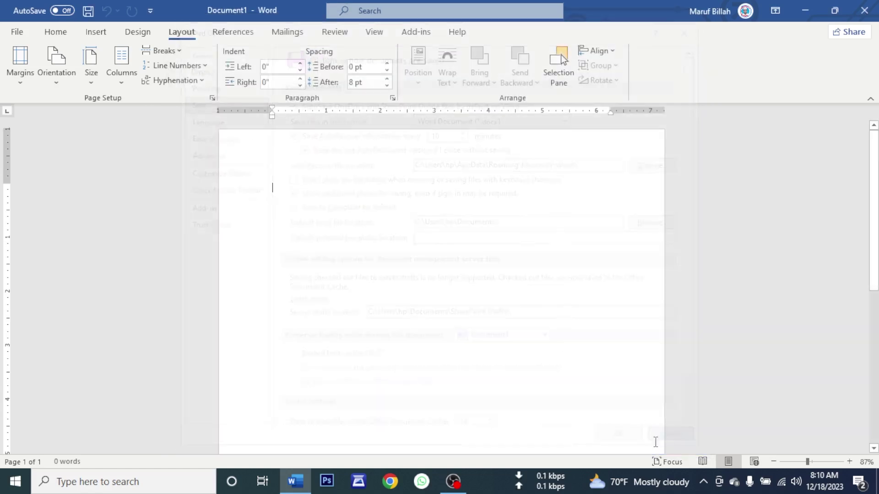
left_click(17, 33)
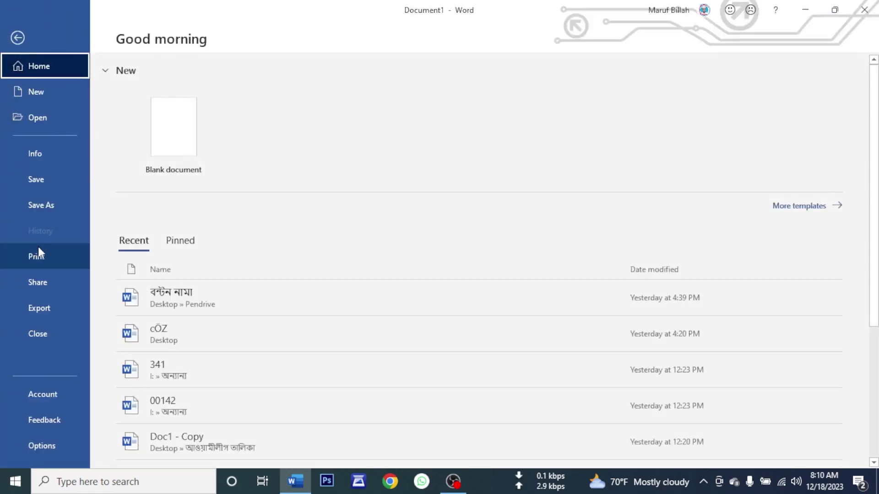
Step: Open the Save As browse dialog on Documents, cancel it, and minimize Word
left_click(43, 205)
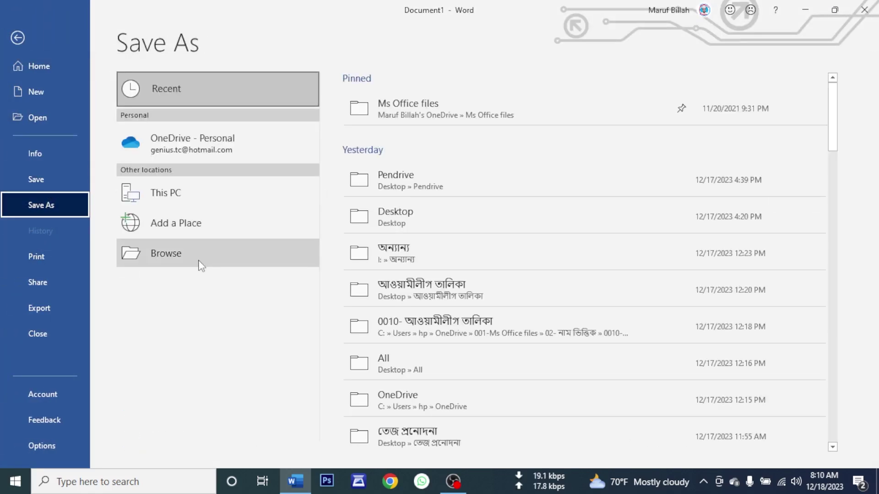
left_click(220, 265)
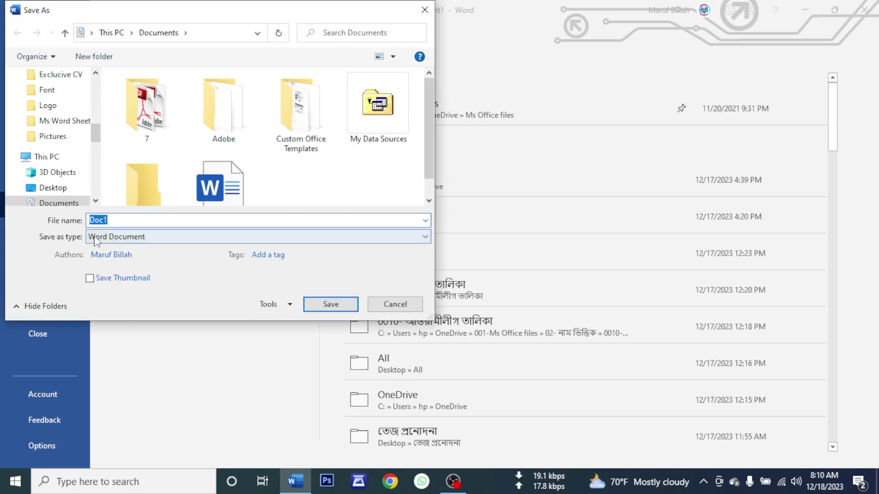
left_click(50, 202)
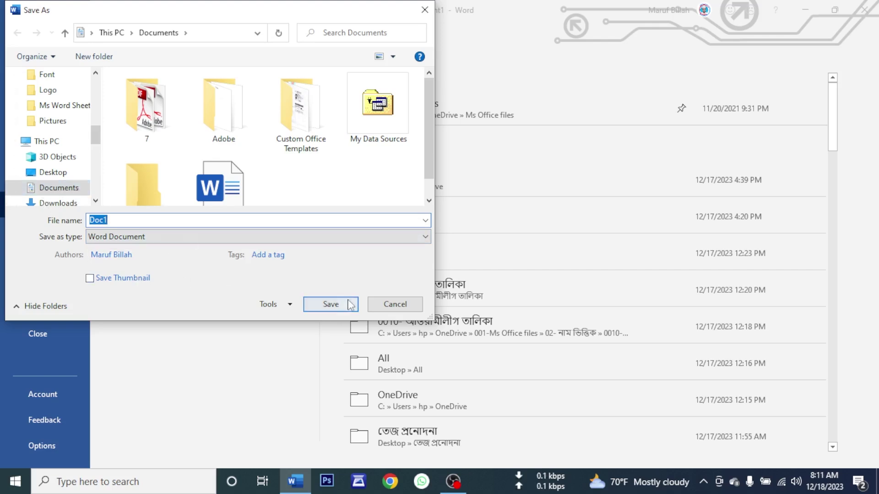
left_click(372, 302)
left_click(805, 14)
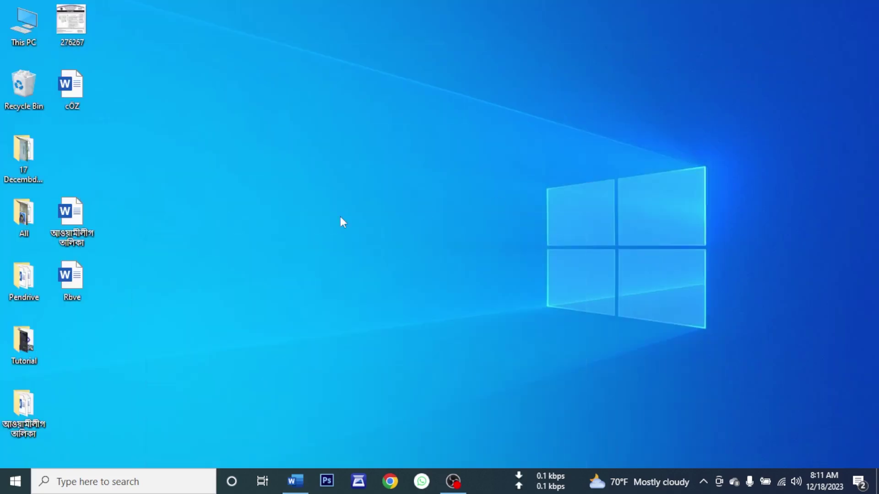
Step: Create a 'Customar Files' desktop folder, move it to the top-right corner, and restore Word
left_click(297, 481)
left_click(296, 481)
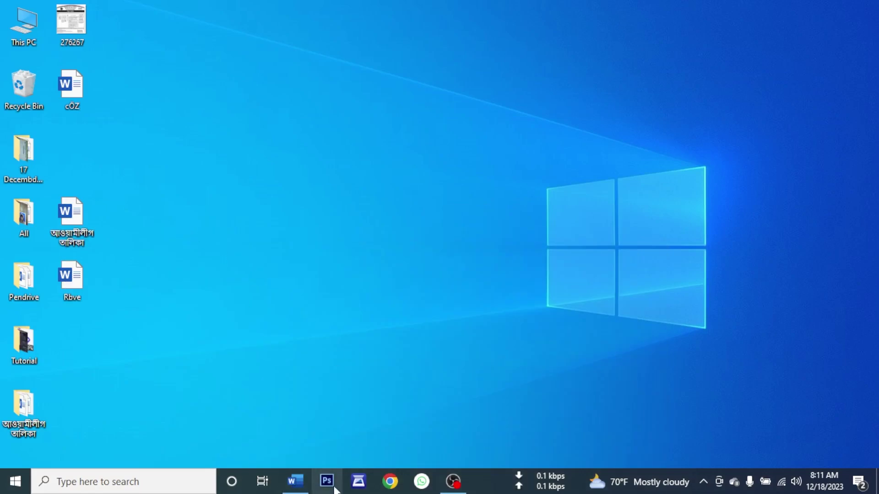
right_click(182, 218)
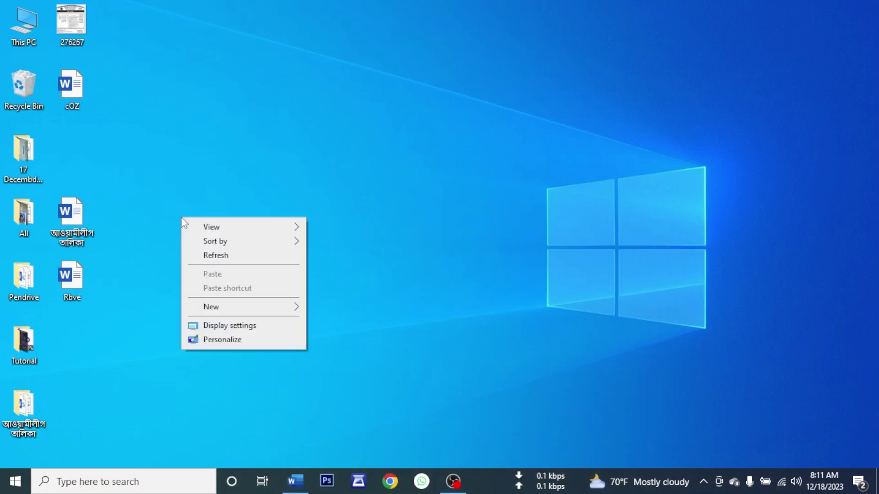
mouse_move(219, 312)
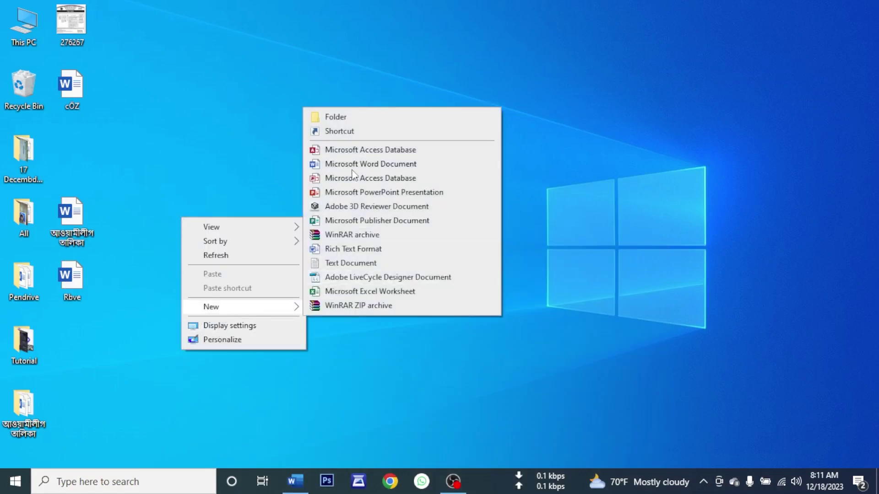
left_click(341, 116)
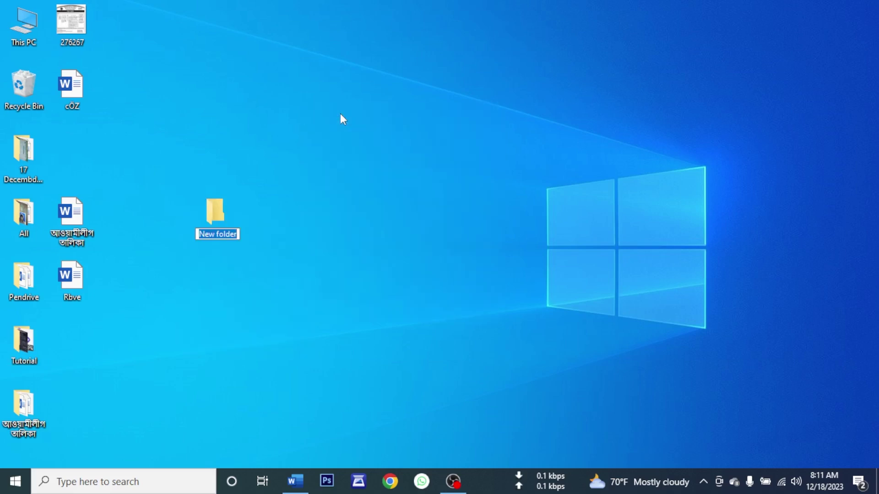
type("Custo")
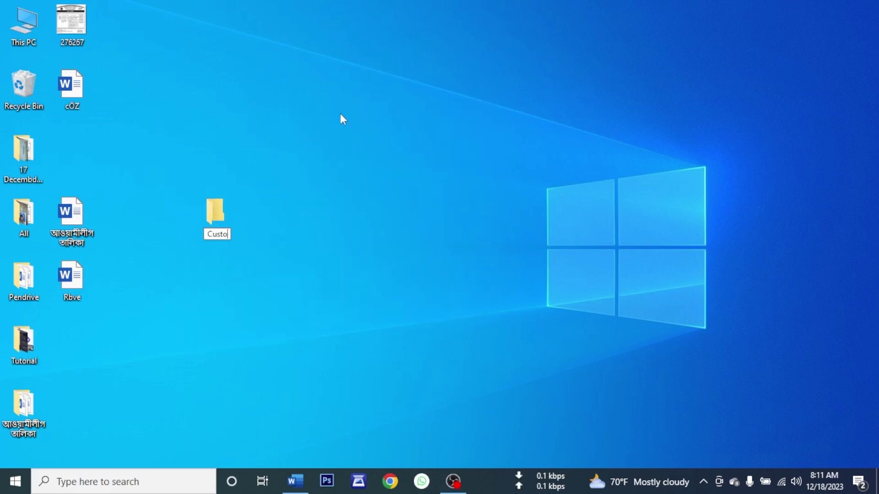
type("mar Files")
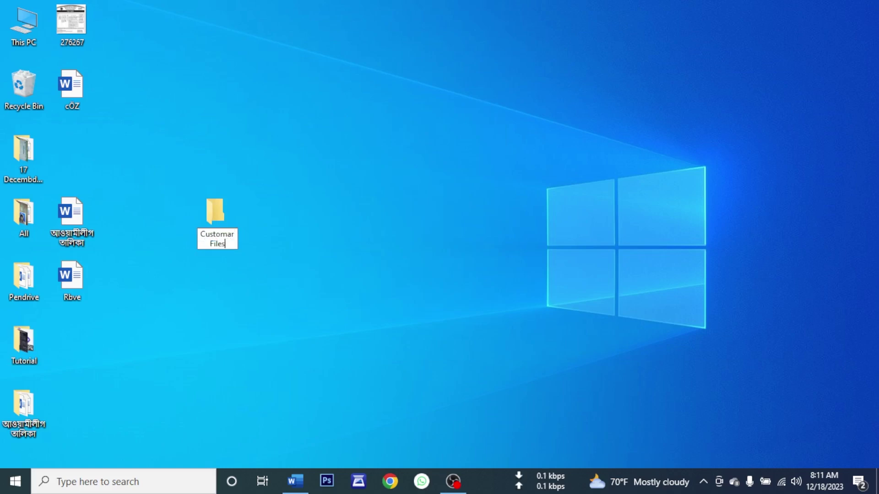
key("Return")
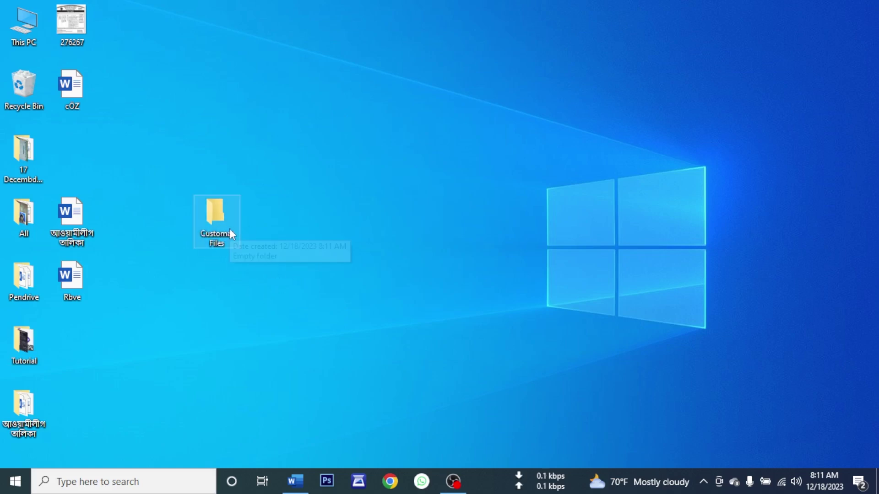
left_click_drag(216, 228, 843, 103)
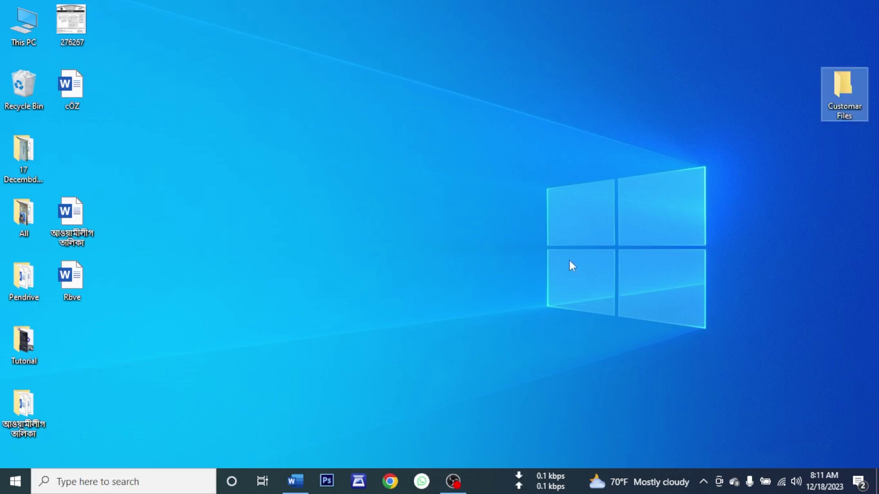
left_click(295, 481)
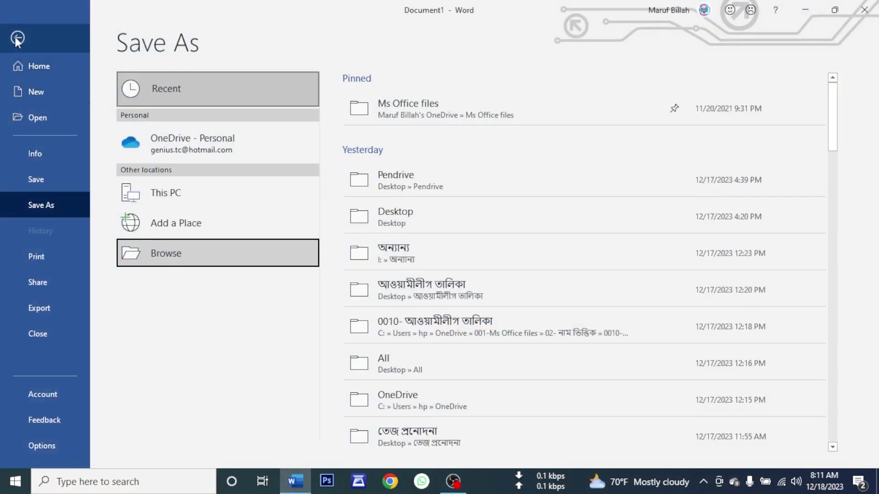
Step: Set Word's default local file location to C:\Users\hp\Desktop\Customar Files\
left_click(40, 38)
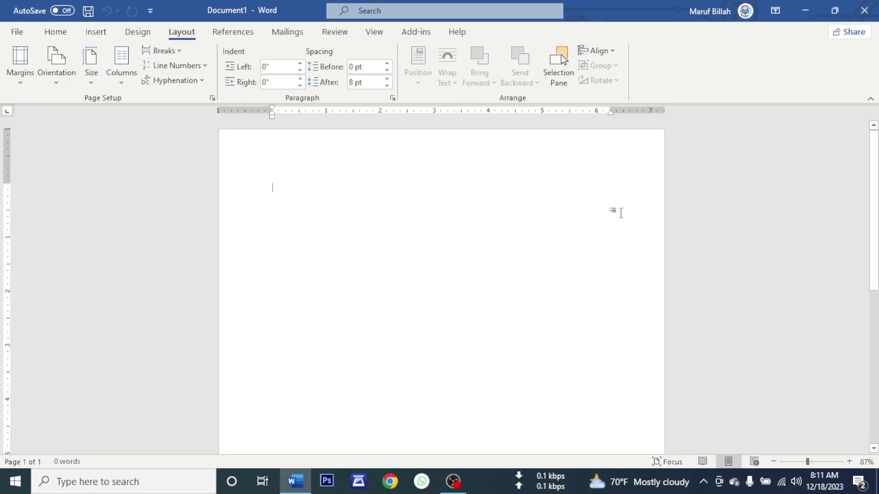
left_click(19, 36)
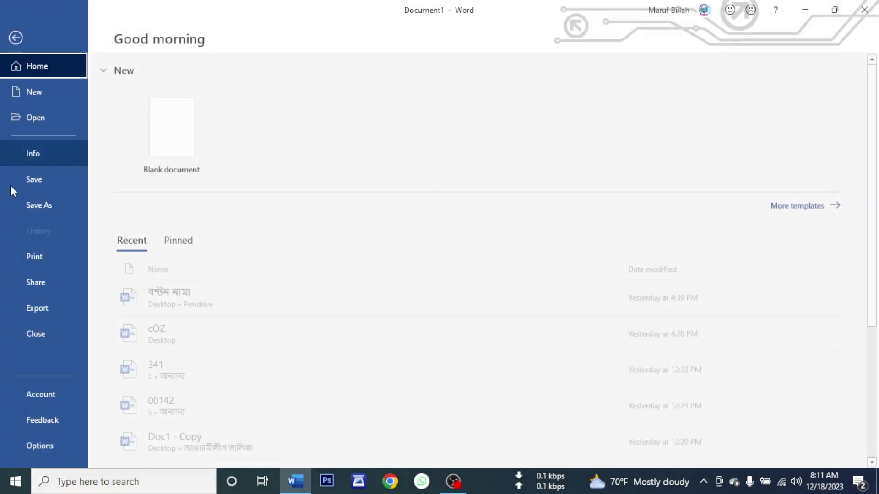
left_click(24, 445)
left_click(195, 101)
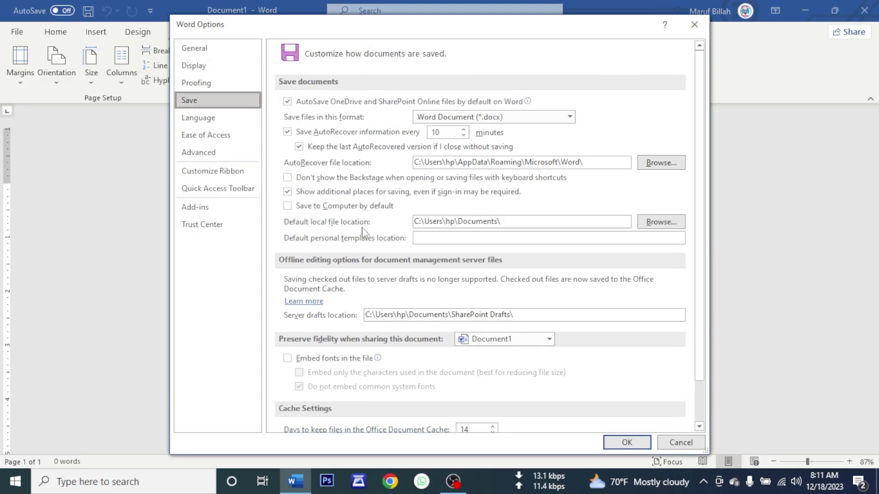
left_click(662, 222)
left_click(215, 146)
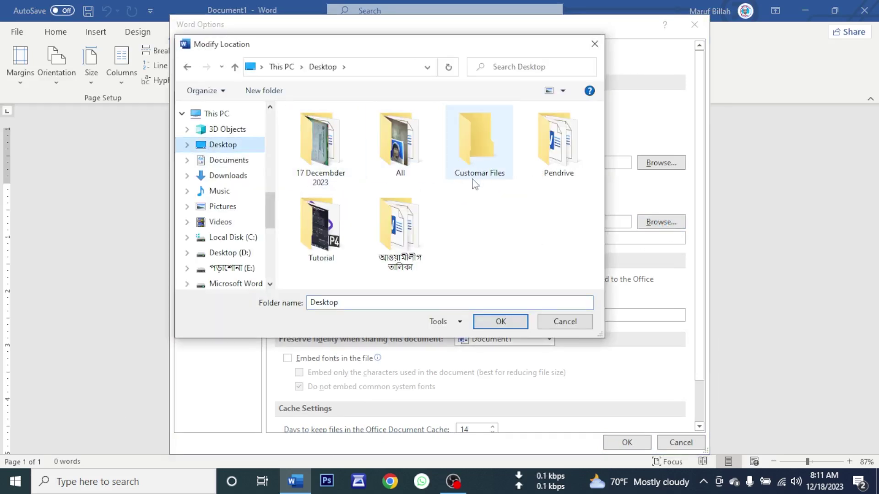
left_click(477, 176)
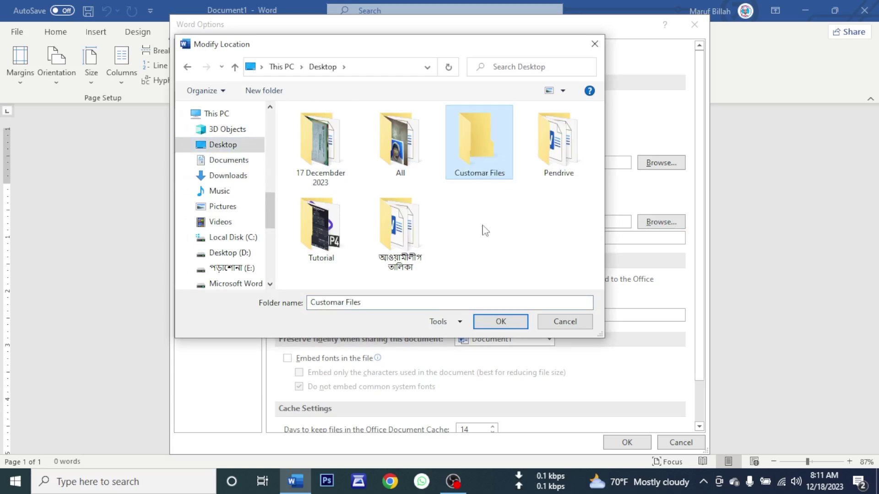
left_click(503, 322)
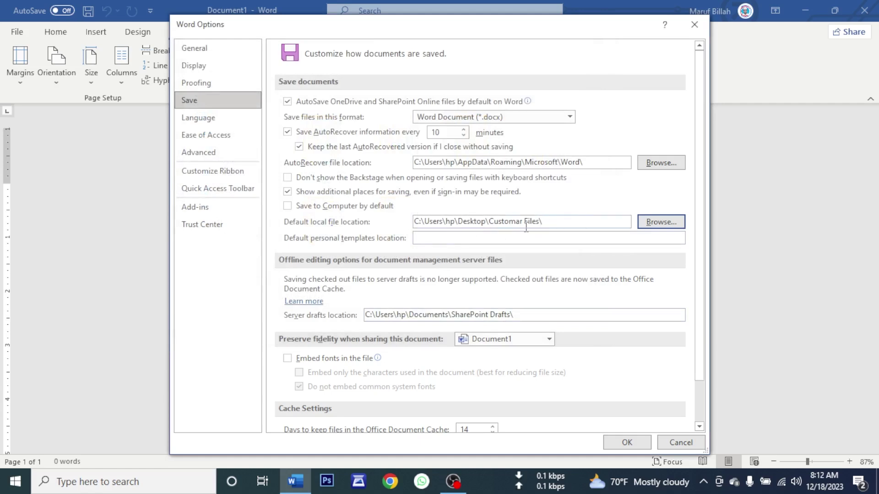
Step: Apply the new location, save the document as '65' in Customar Files, and minimize Word
left_click(626, 442)
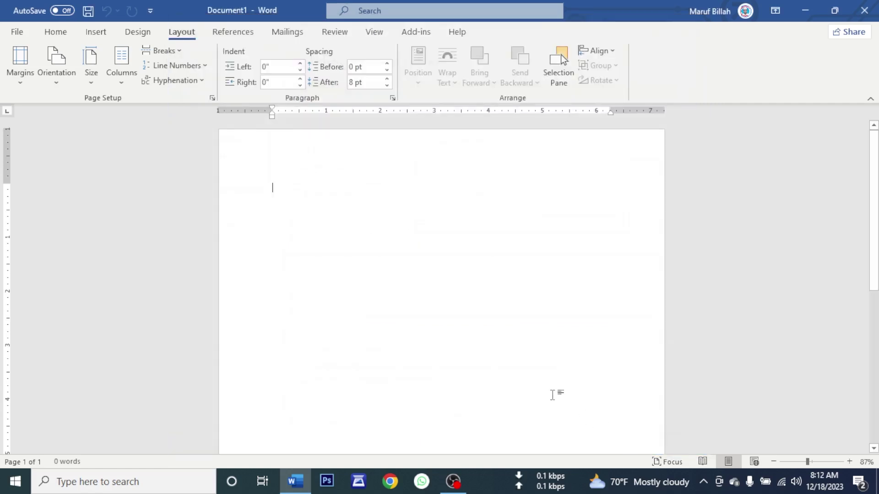
left_click(17, 32)
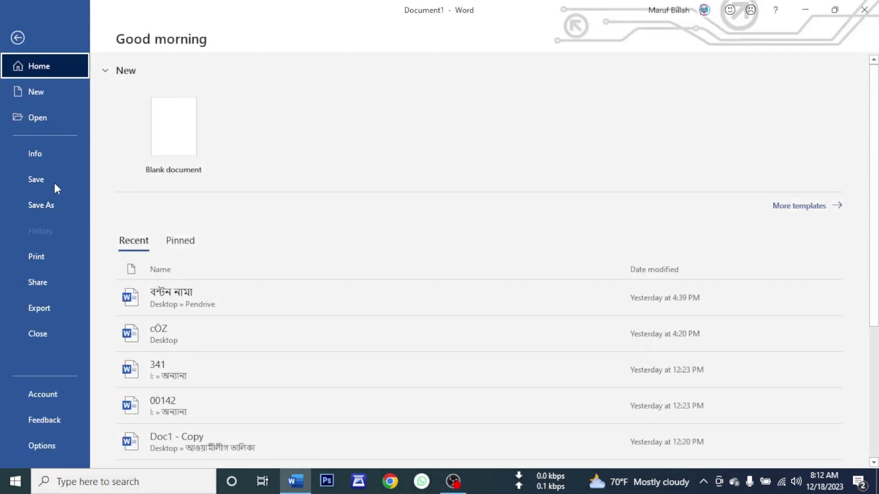
left_click(44, 204)
left_click(165, 257)
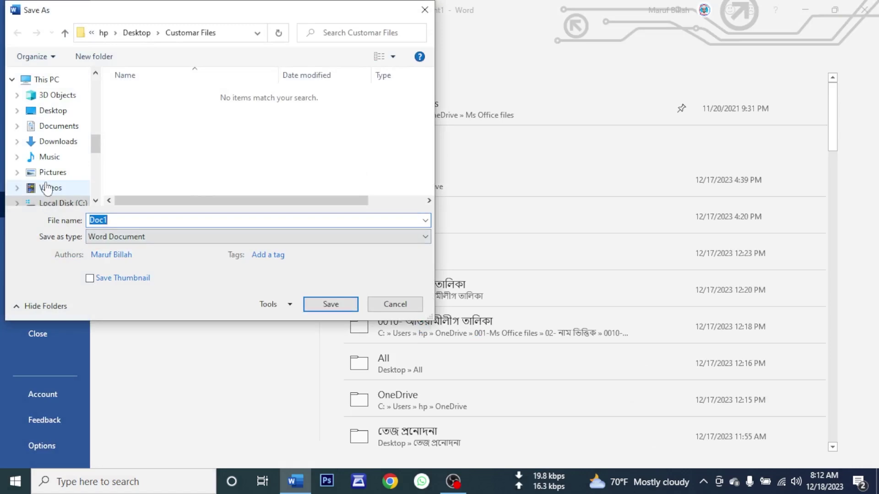
scroll(55, 171, "down", 1)
scroll(55, 172, "down", 1)
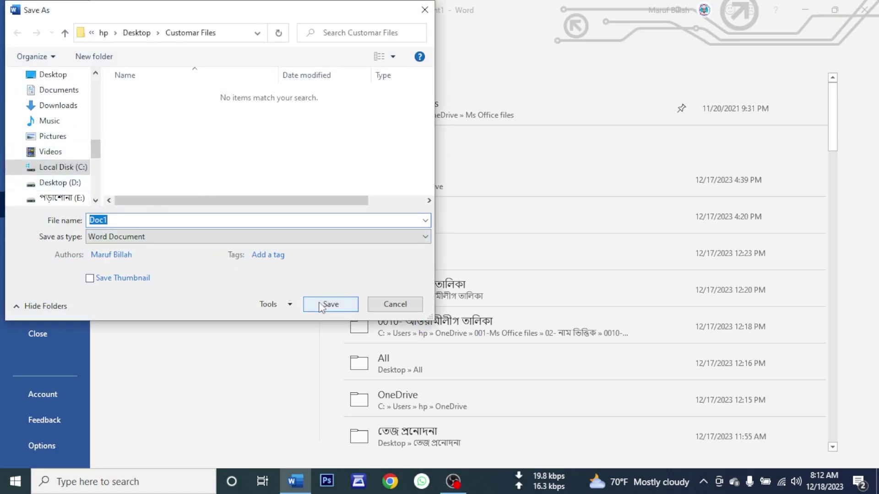
type("65")
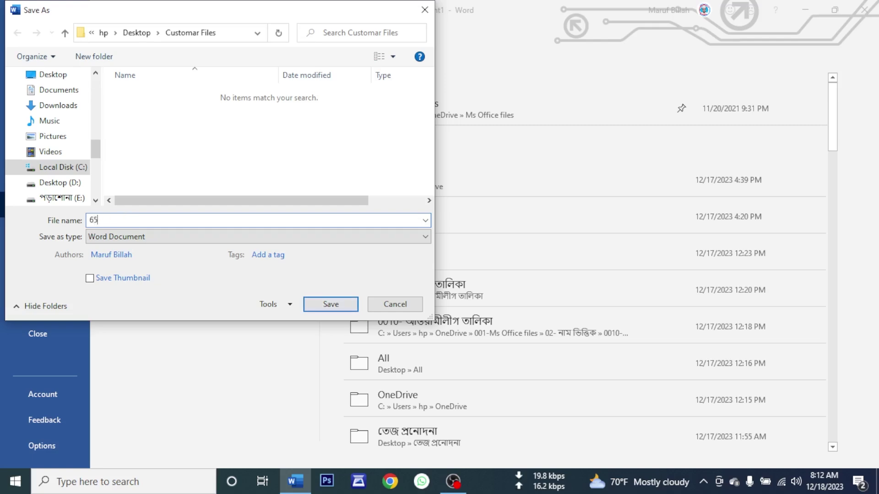
left_click(326, 305)
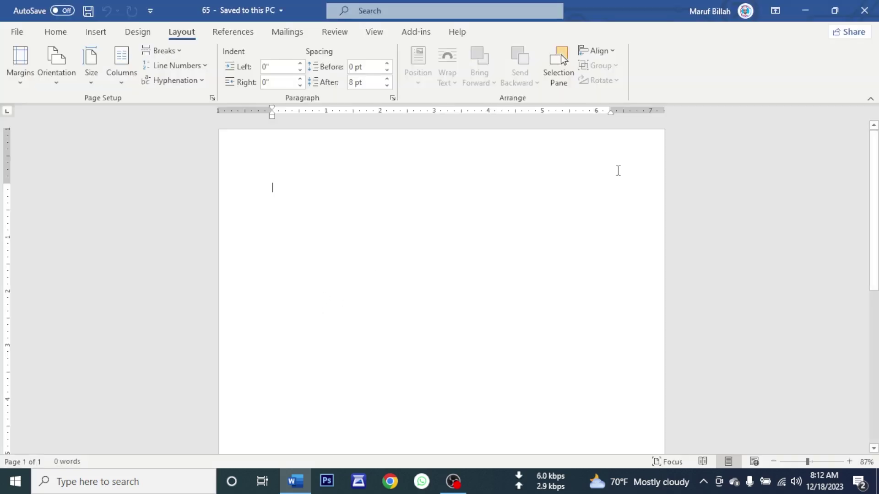
left_click(805, 10)
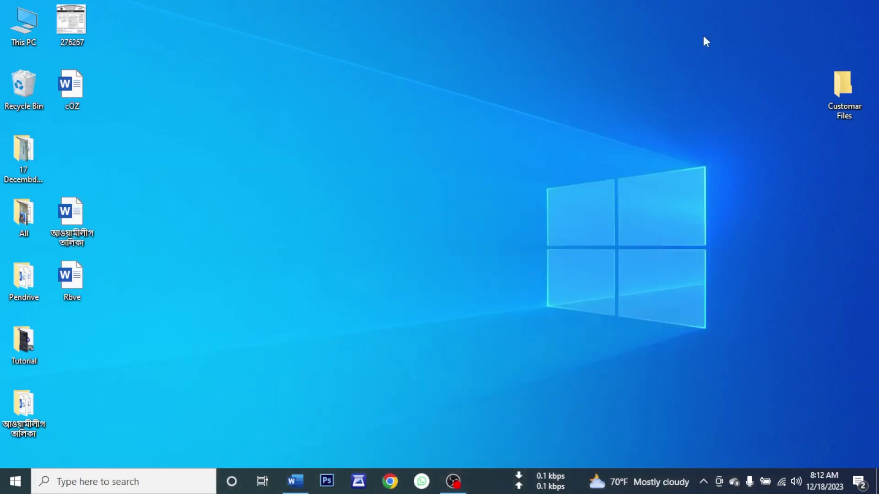
Step: Check that '65' is in the Customar Files desktop folder, then restore the Word document
double_click(831, 86)
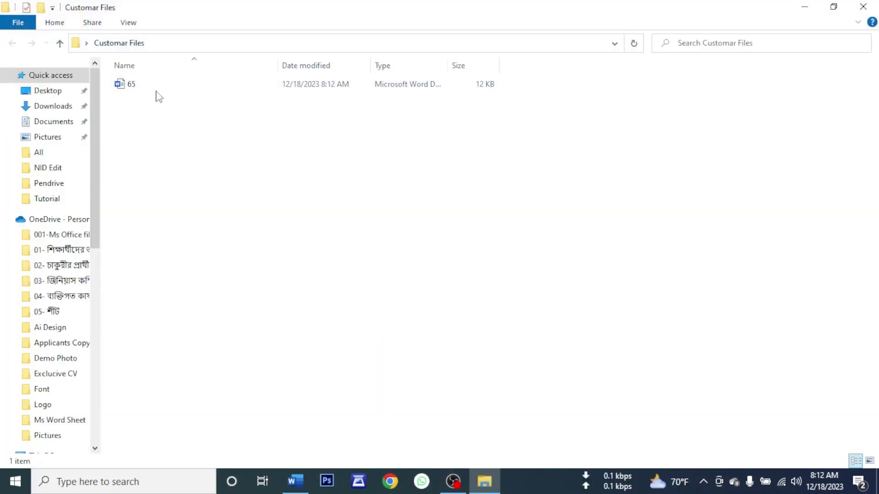
left_click(863, 6)
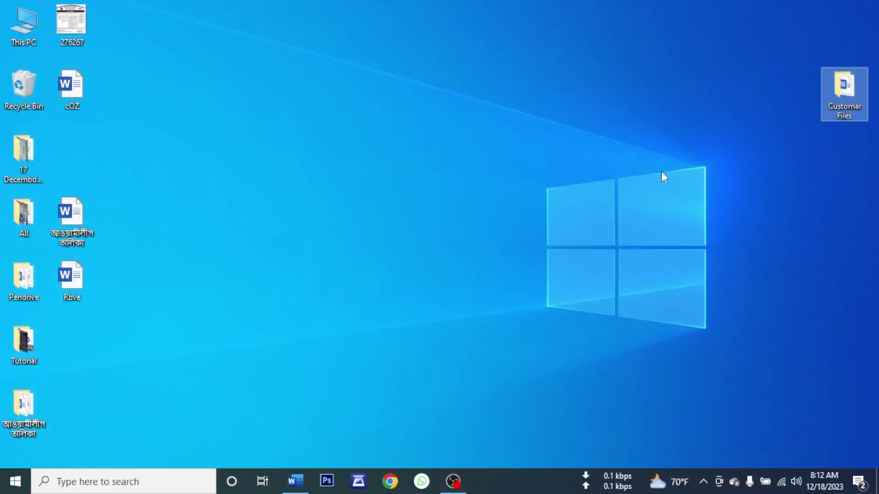
left_click(296, 481)
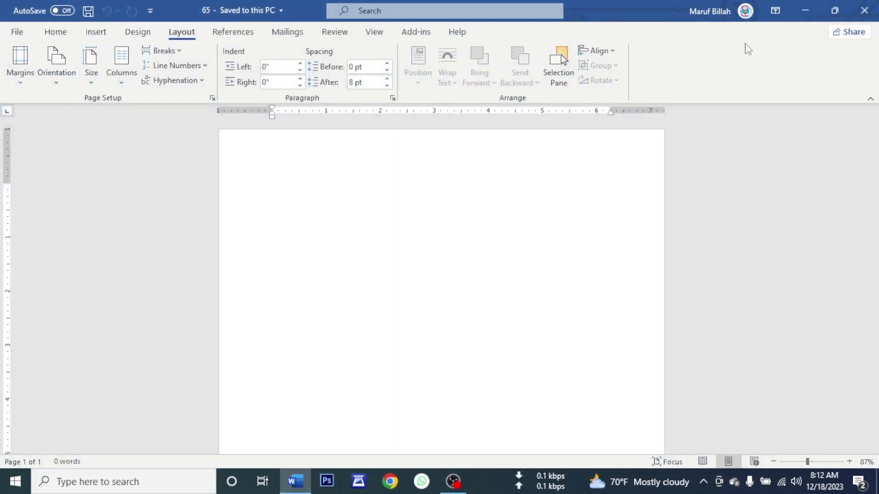
left_click(803, 11)
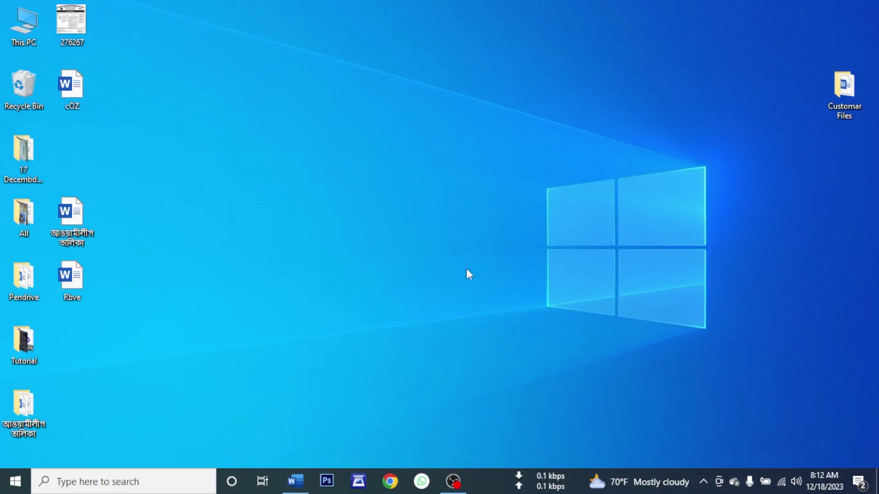
left_click(293, 481)
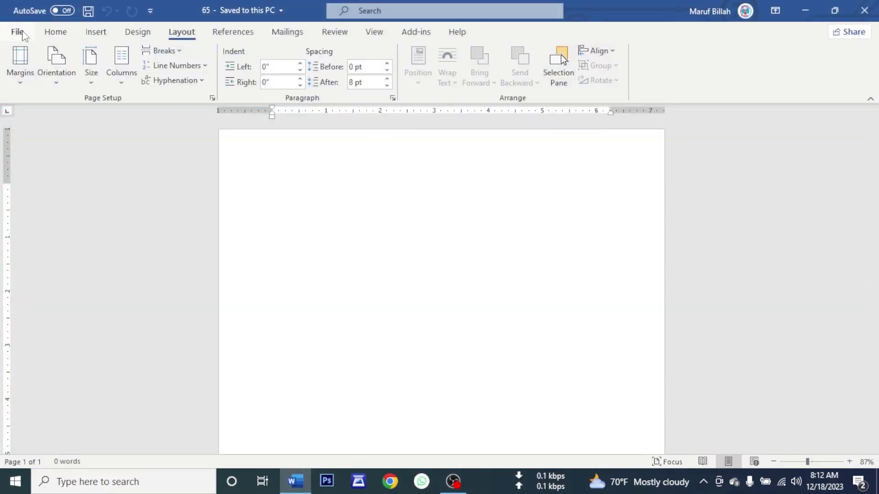
Step: Change the AutoRecover save interval from 10 to 1 minute in Word's Save options
left_click(15, 33)
left_click(17, 40)
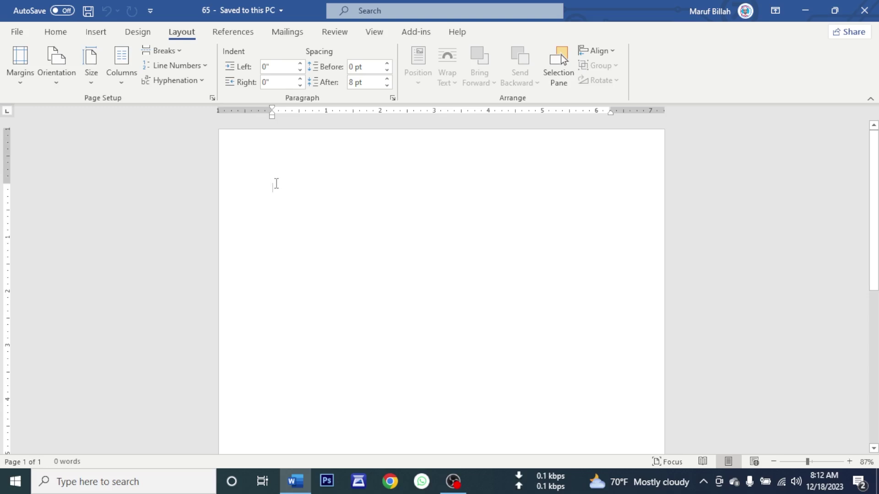
left_click(17, 32)
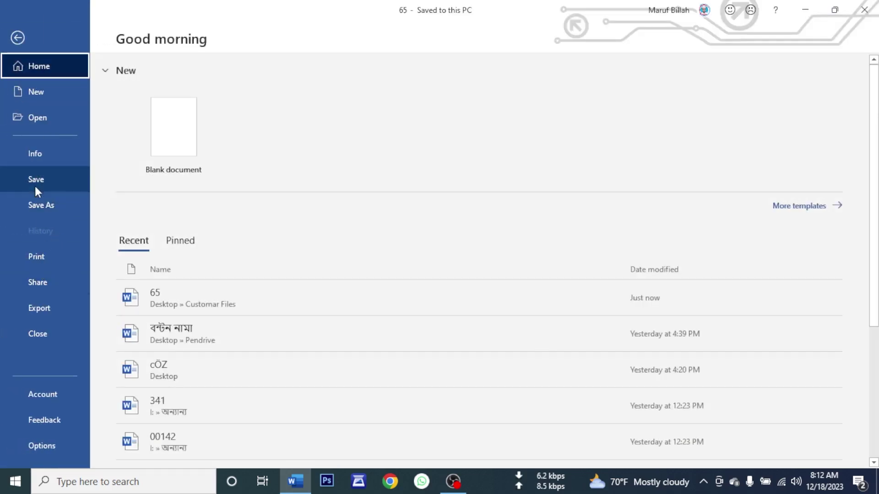
left_click(48, 442)
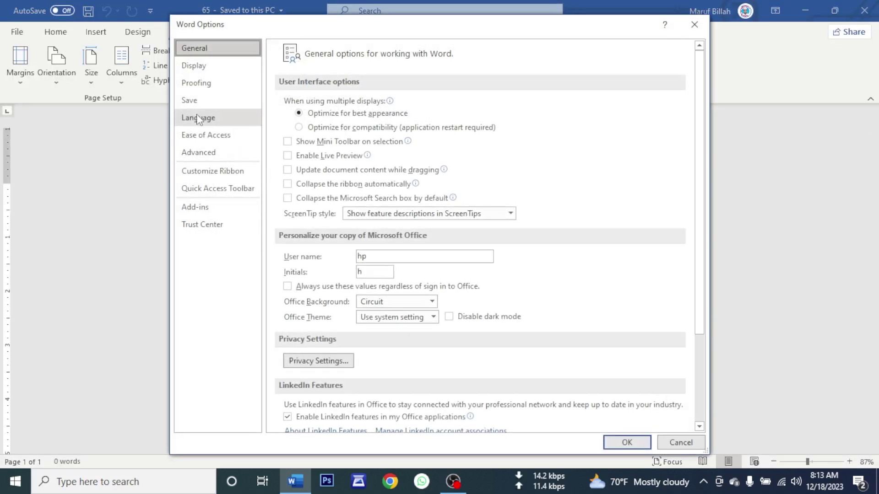
left_click(196, 103)
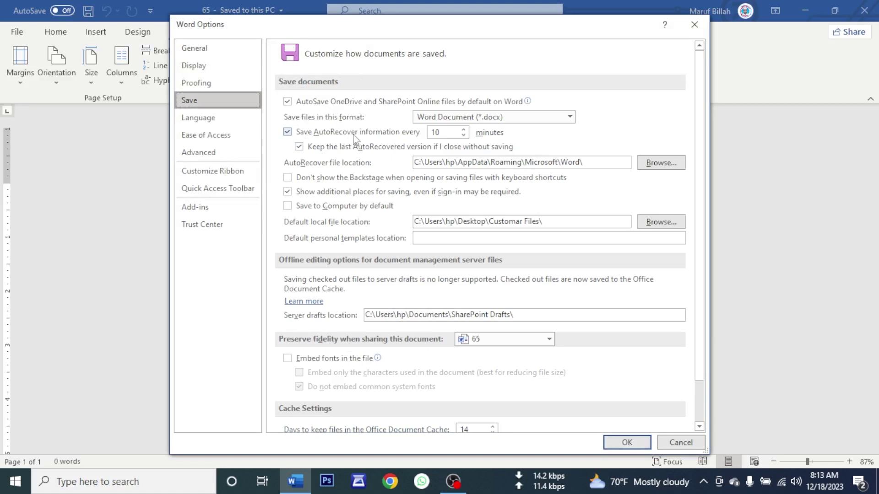
left_click(449, 135)
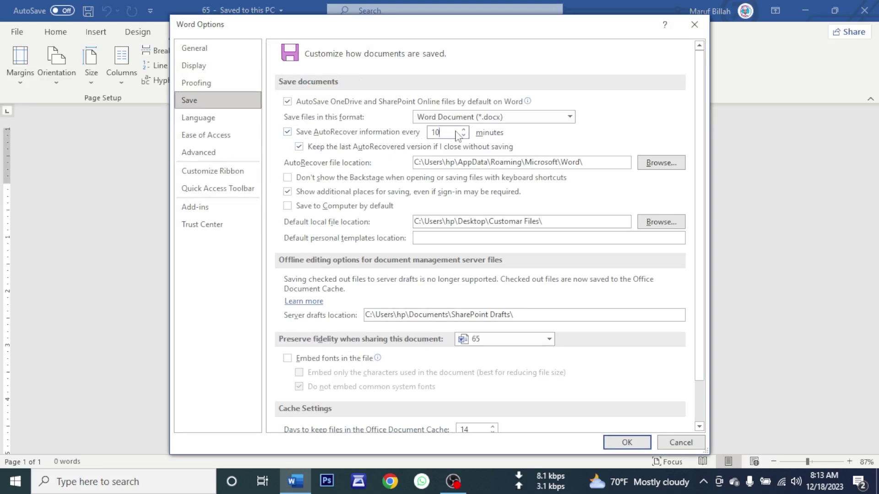
double_click(440, 132)
left_click(626, 442)
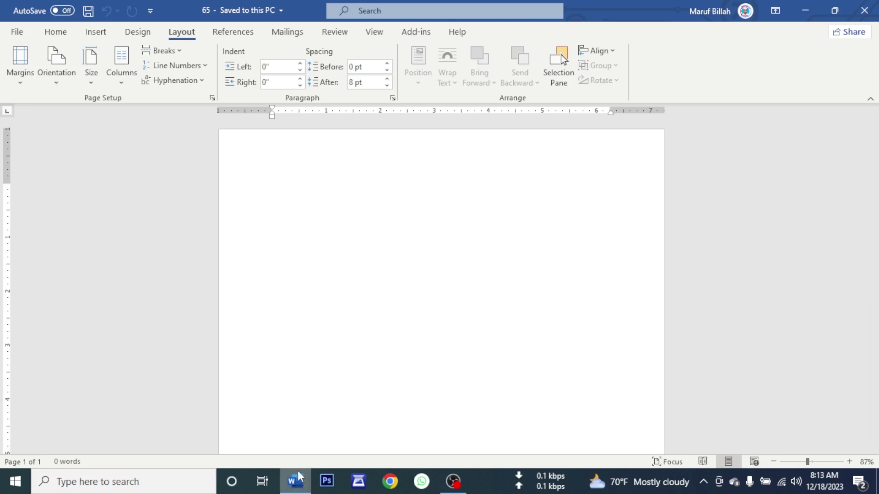
mouse_move(299, 477)
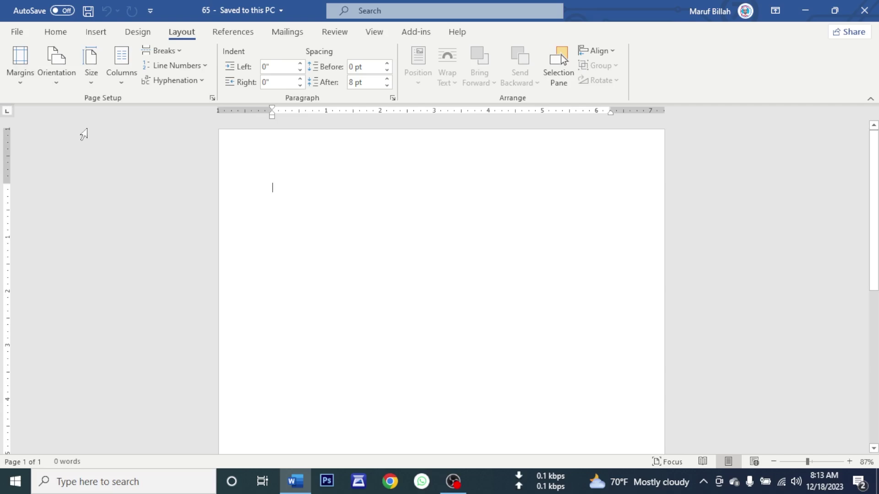
left_click(14, 35)
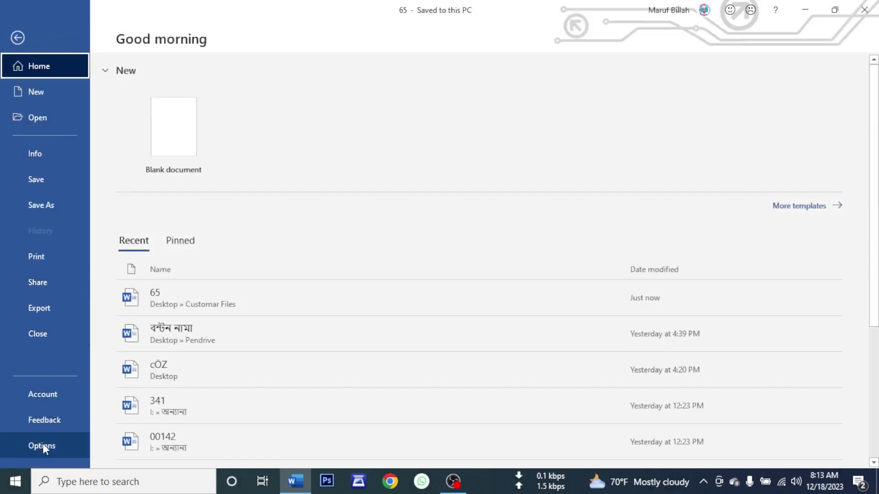
left_click(43, 443)
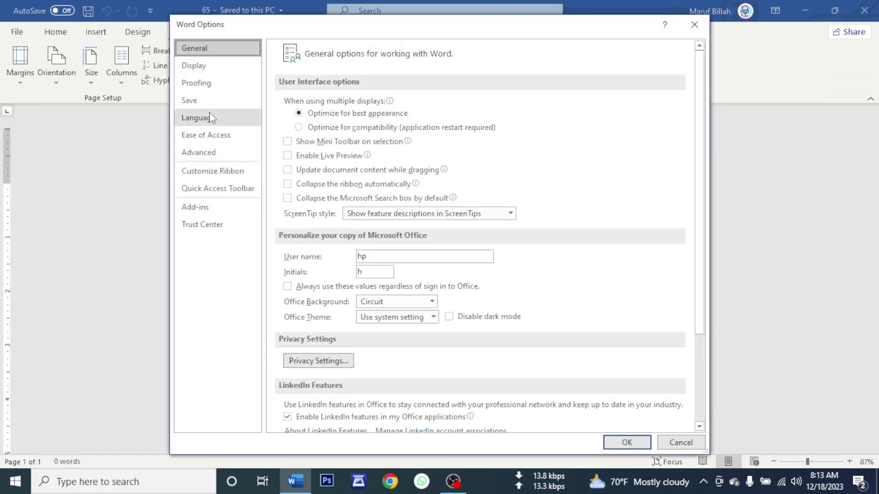
left_click(203, 101)
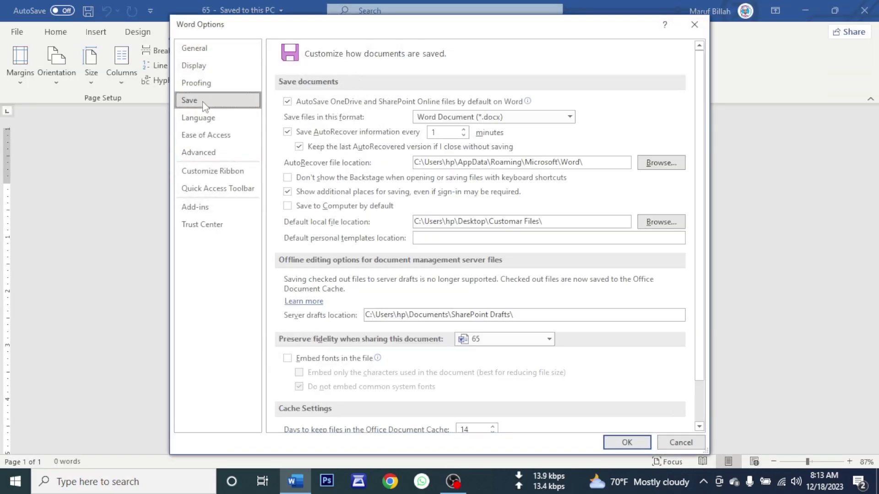
left_click(443, 134)
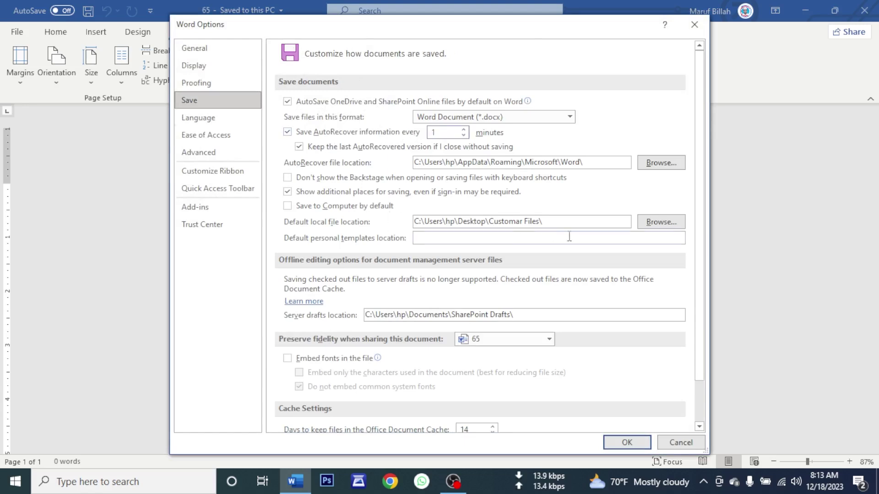
scroll(540, 263, "down", 2)
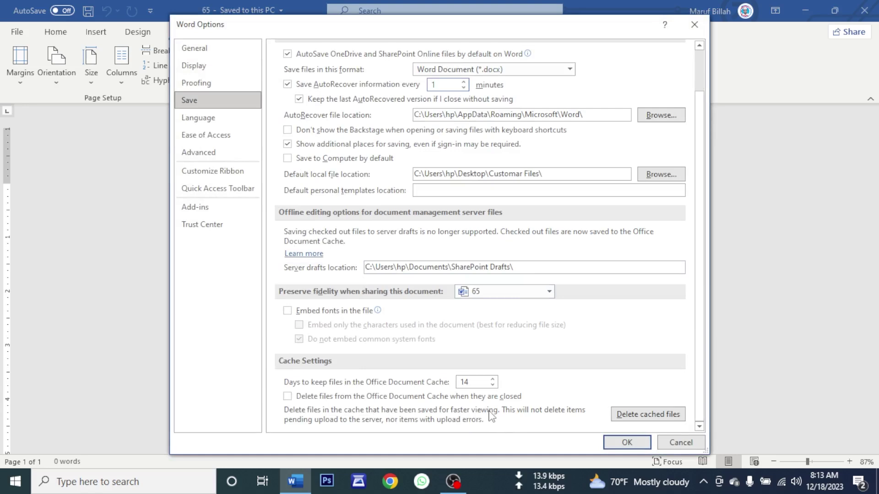
scroll(493, 416, "up", 2)
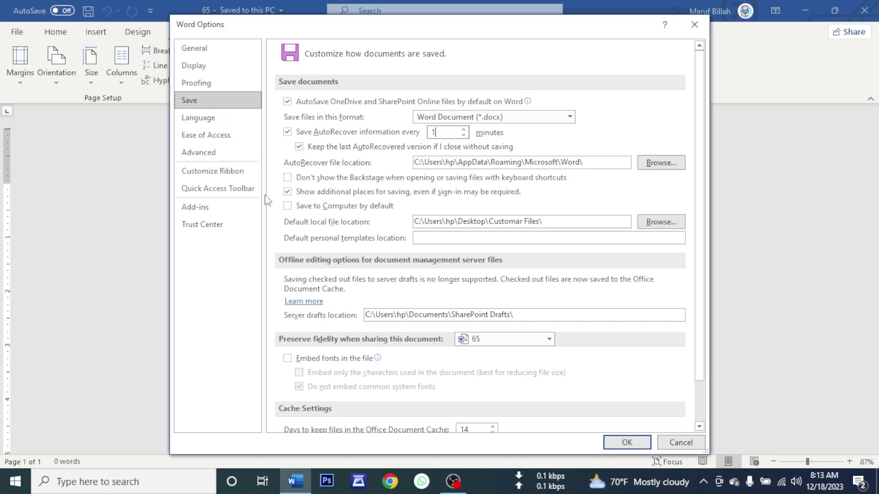
left_click(207, 84)
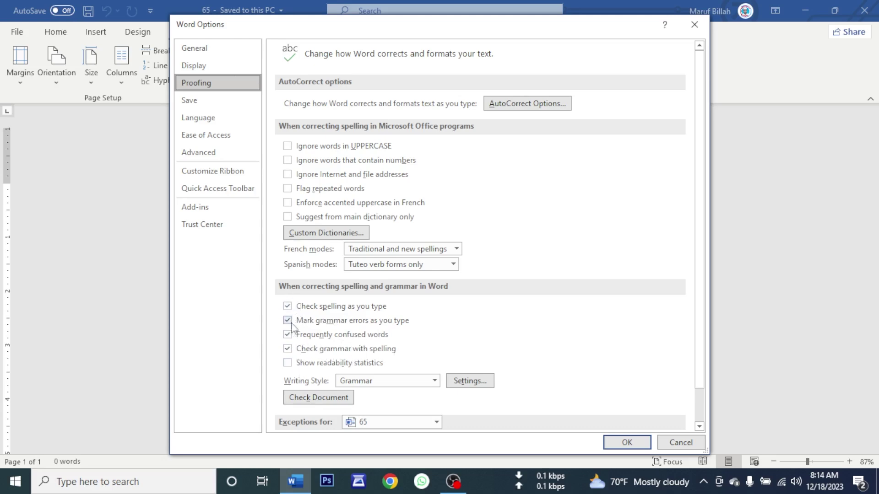
left_click(682, 443)
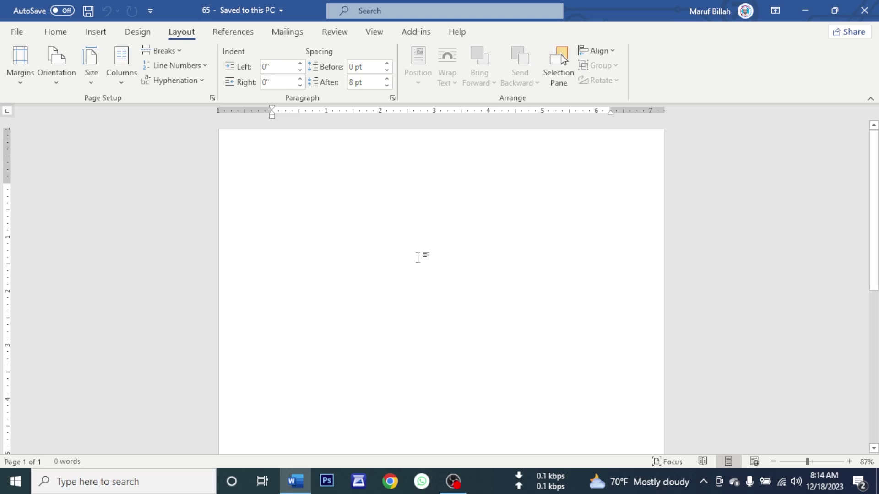
Step: Launch Bijoy Bayanno from the Start menu's app list
left_click(15, 481)
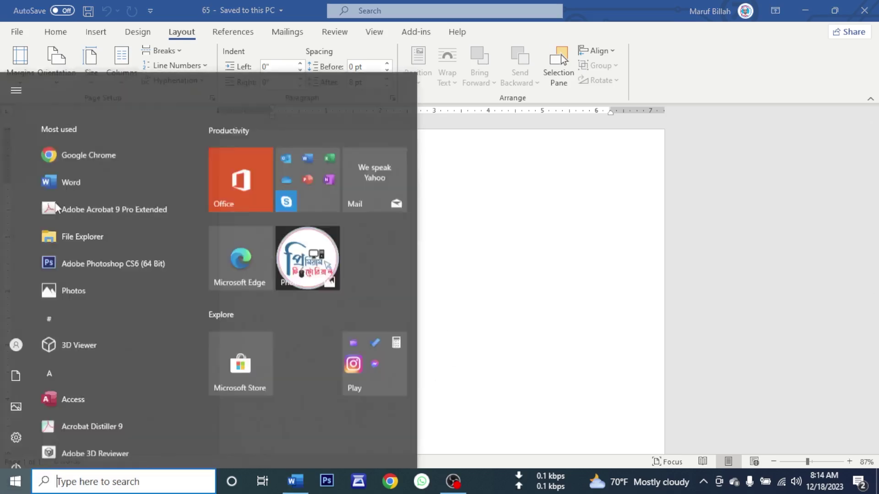
scroll(108, 402, "down", 6)
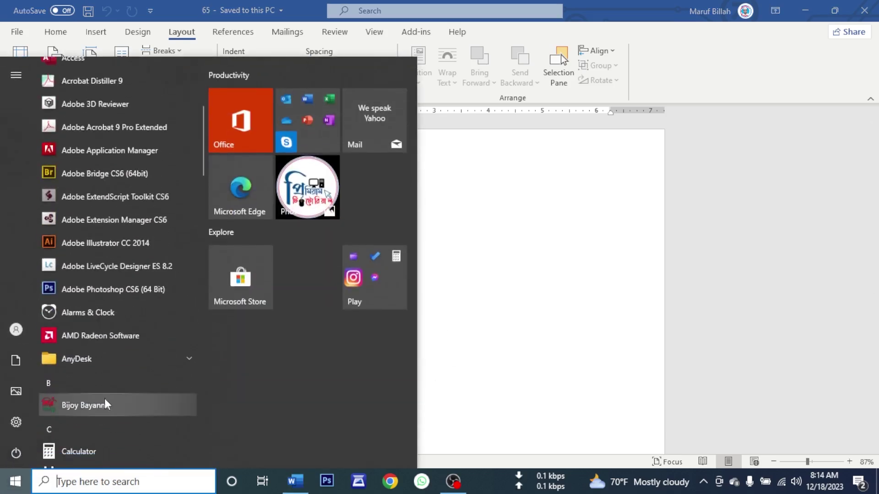
left_click(86, 282)
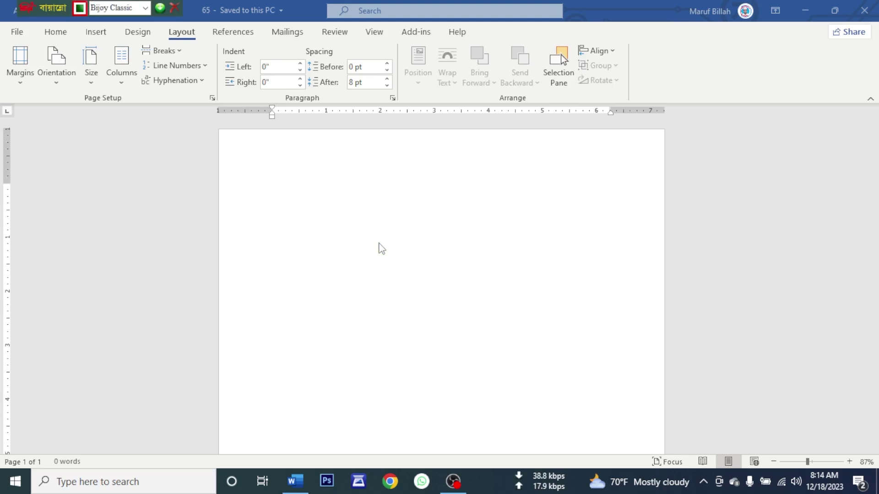
Step: Set the font to SutonnyMJ at size 20 on the Home tab
left_click(55, 31)
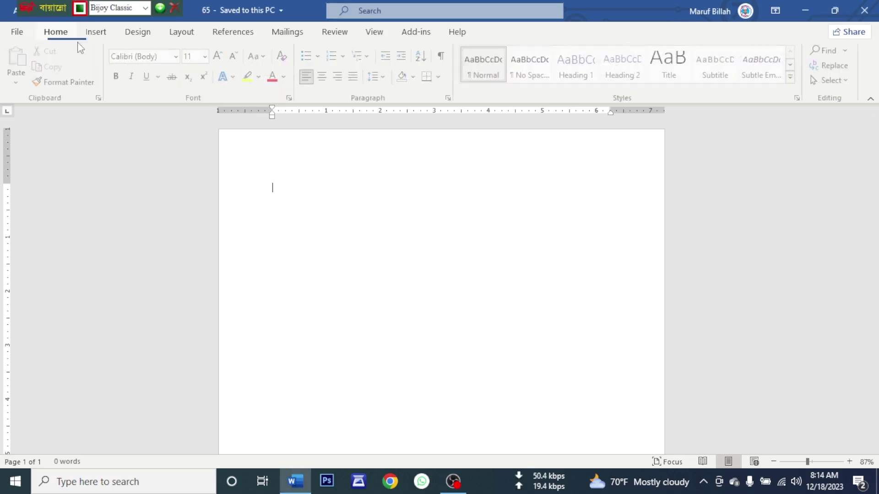
left_click(178, 60)
left_click(147, 152)
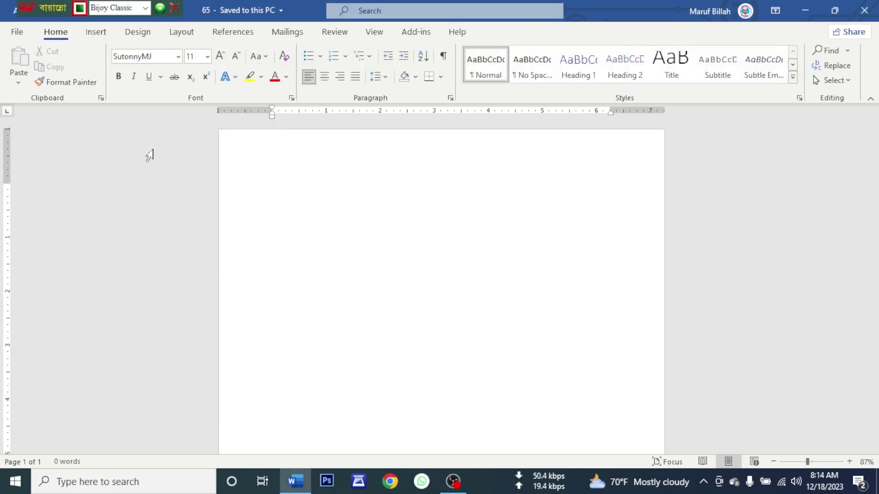
left_click(208, 56)
left_click(196, 191)
Step: Type the Bengali line 'আমার সোনার বাংলা আমি তোমায় ভালোবাসি ।' on the page with Bijoy, then minimize and restore Word
left_click(245, 172)
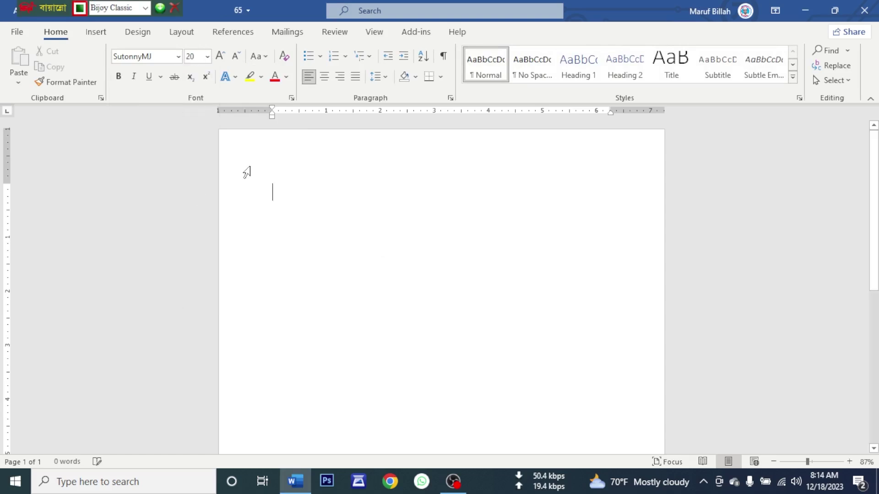
type("আমার")
type(" েসান")
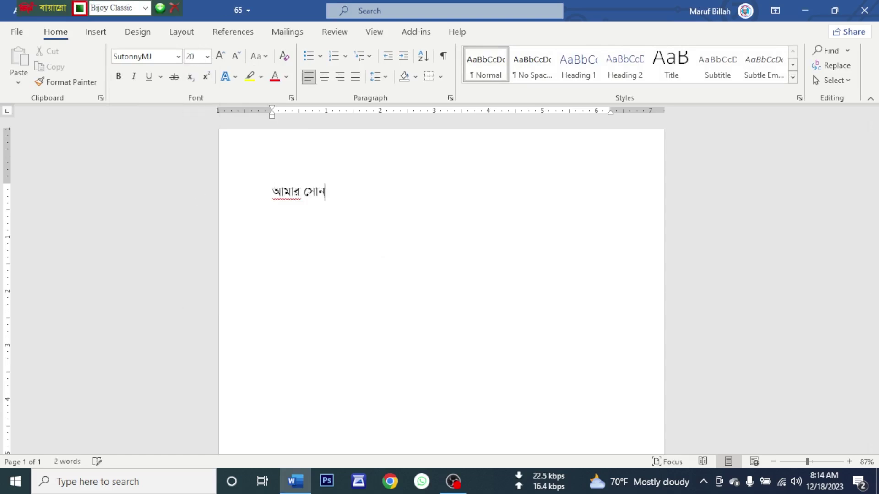
type("ার বাংলা")
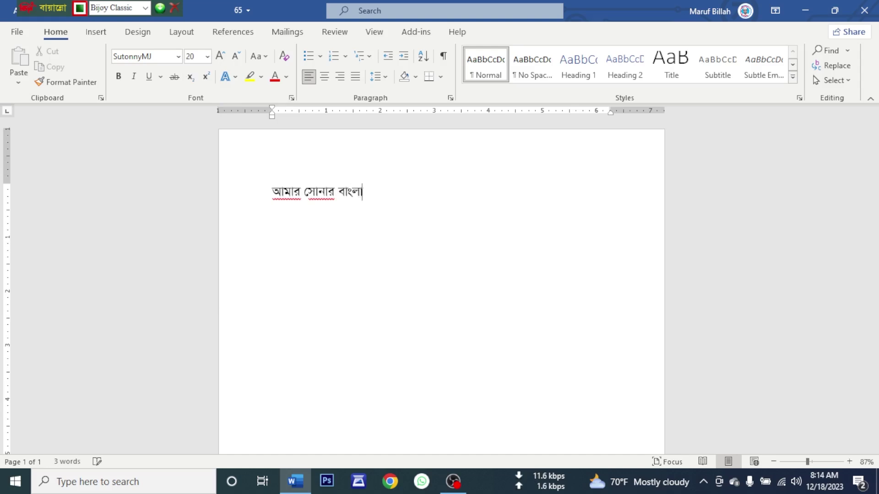
type(" আমি তোমা")
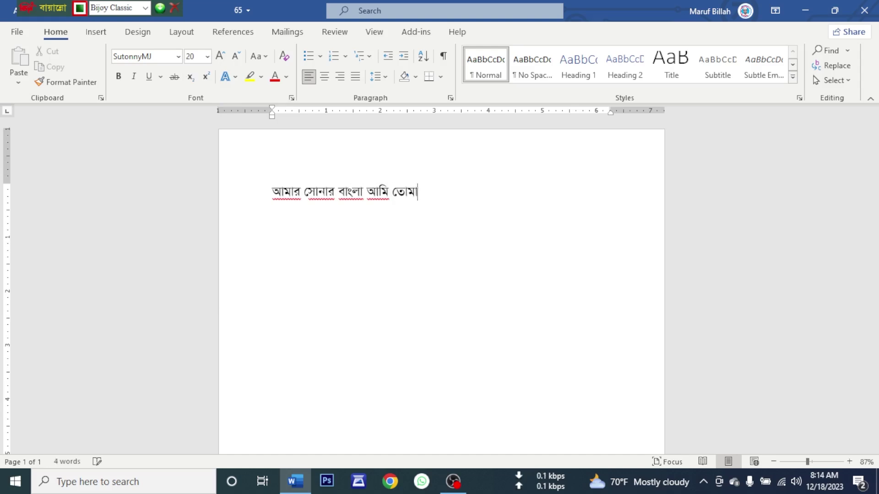
type("য় ভালোবা")
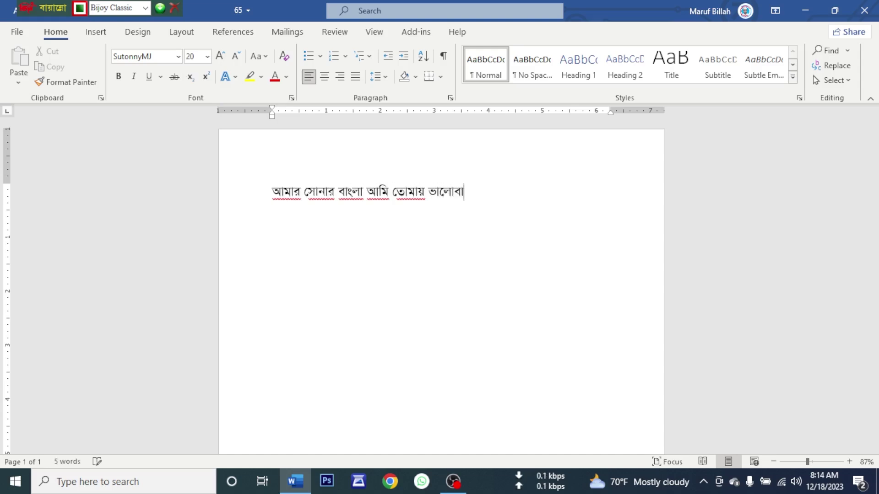
type("সি ।")
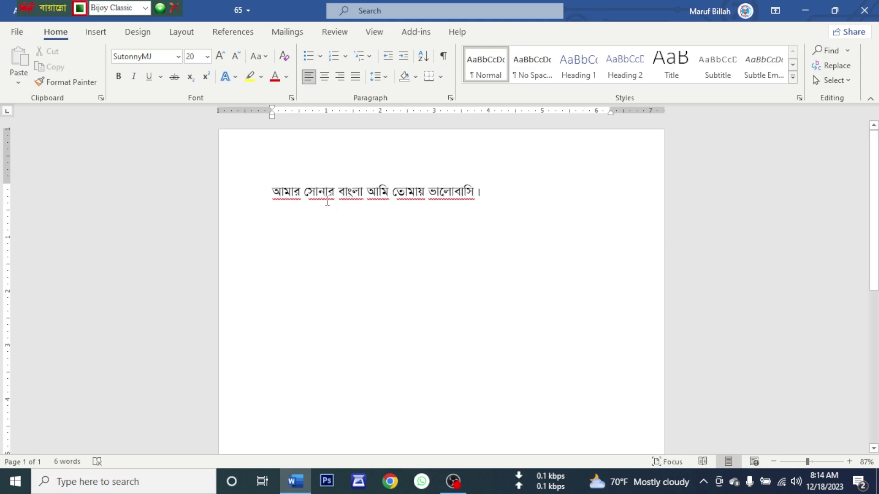
left_click(295, 481)
left_click(295, 481)
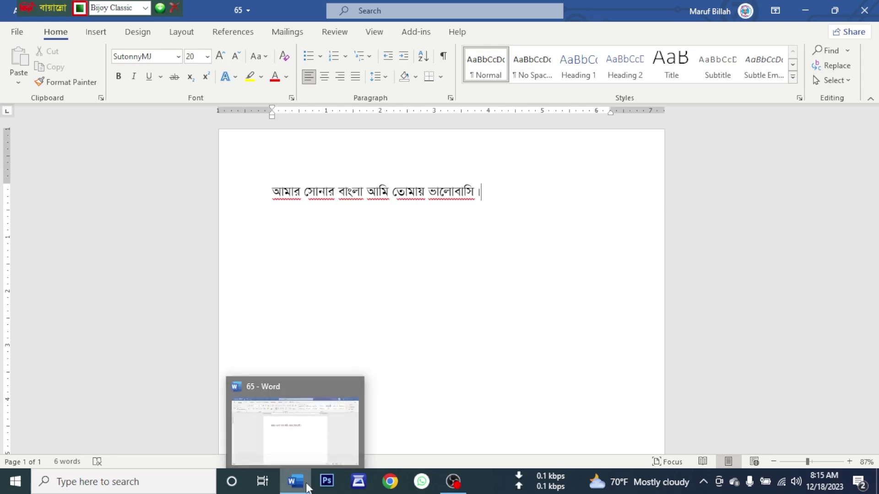
left_click(11, 34)
left_click(44, 444)
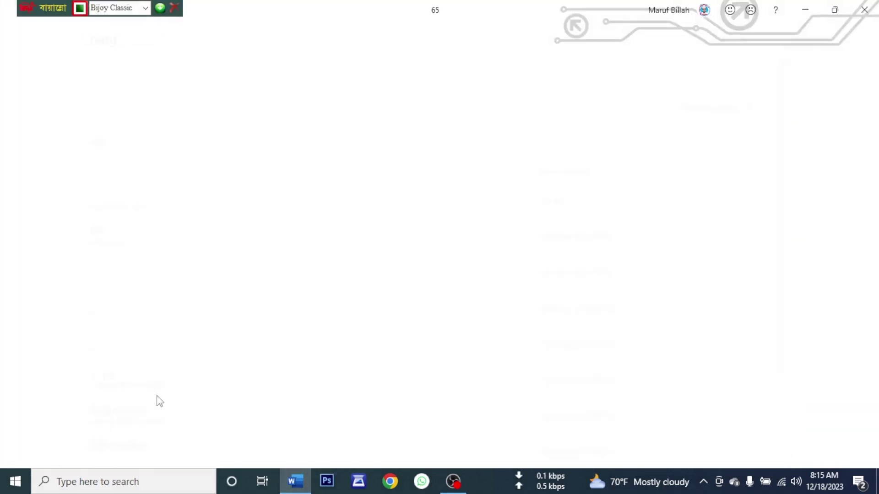
left_click(192, 84)
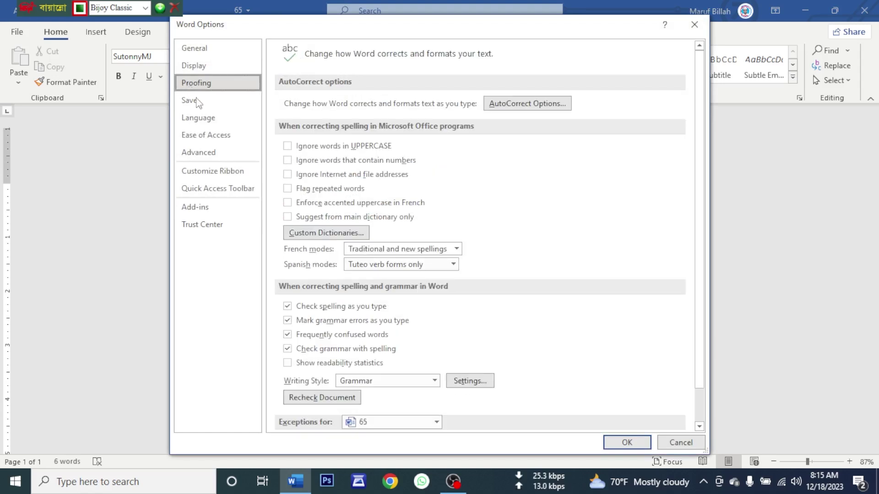
left_click(287, 307)
left_click(293, 321)
left_click(293, 335)
left_click(293, 349)
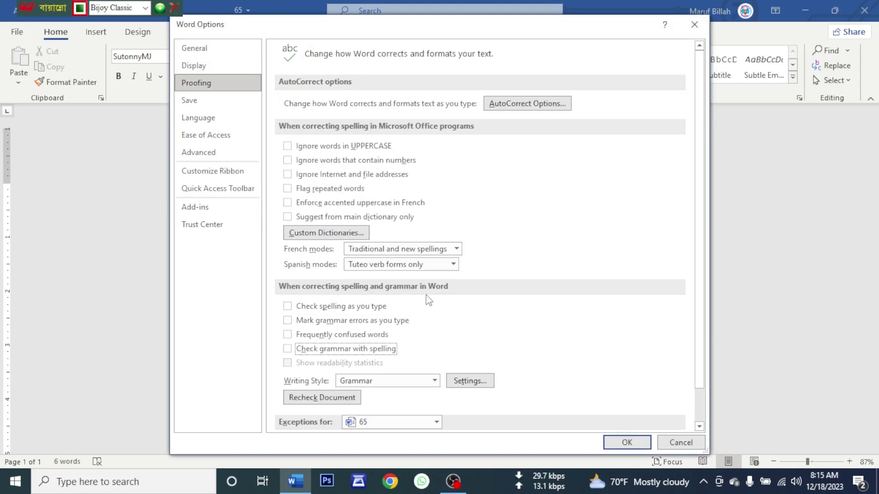
left_click(632, 444)
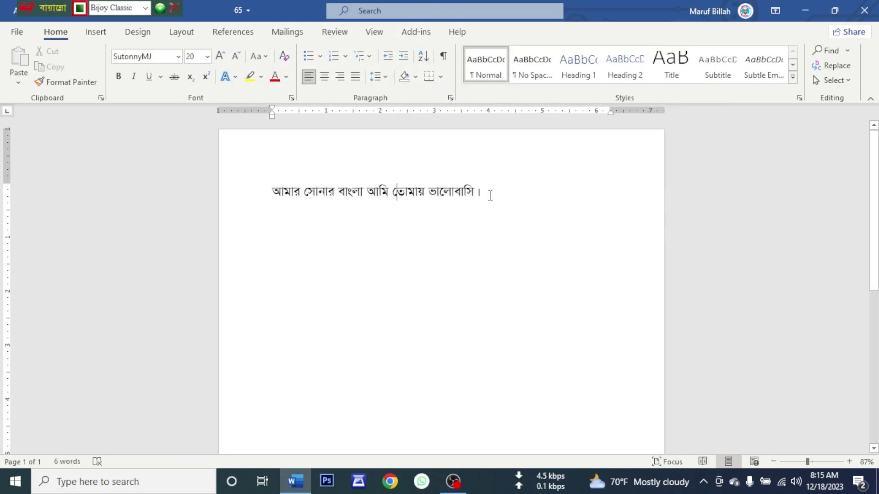
left_click(301, 486)
left_click(298, 483)
left_click(18, 32)
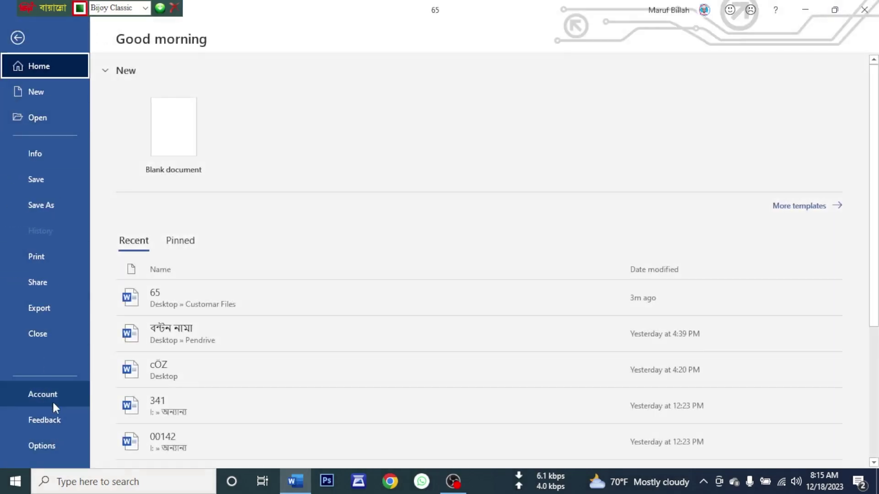
left_click(53, 444)
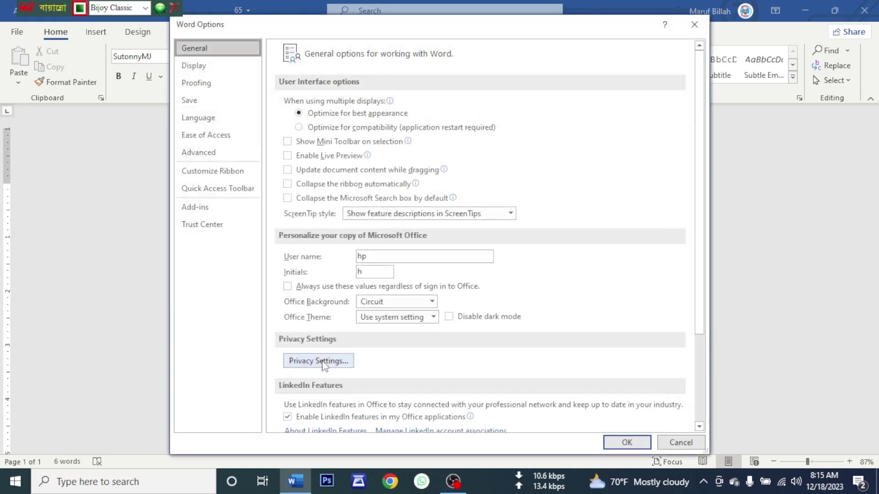
left_click(204, 84)
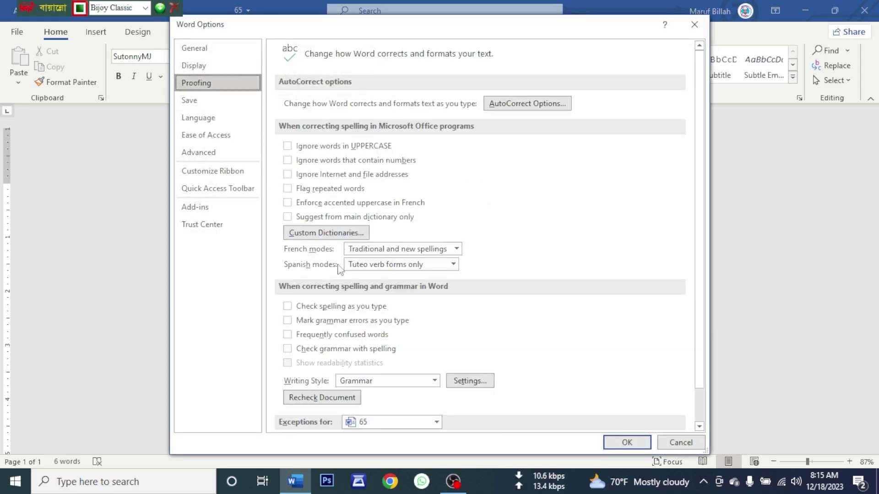
left_click(303, 307)
left_click(305, 321)
left_click(308, 335)
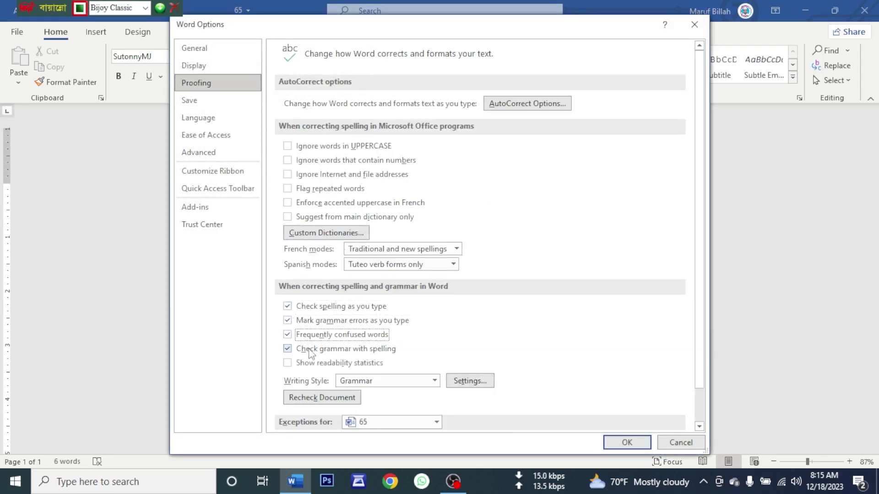
left_click(627, 442)
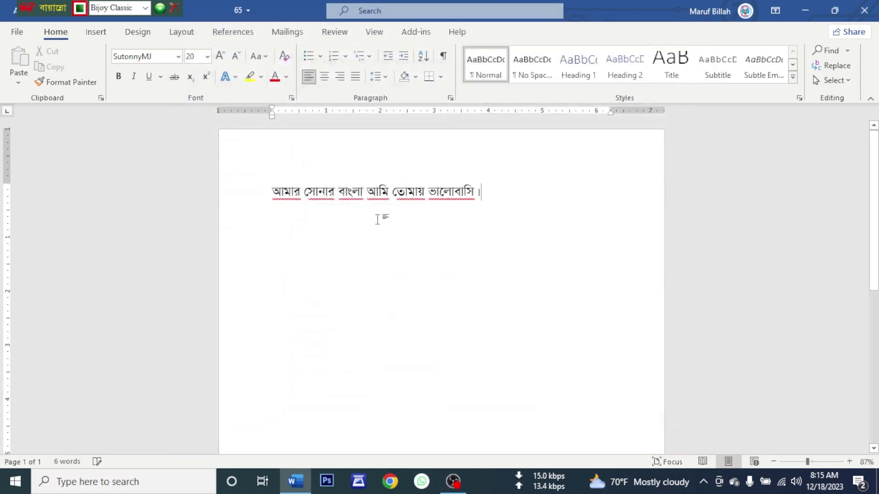
Step: Add a new line reading 'বরাবর' below the Bengali sentence
left_click(485, 198)
left_click(17, 31)
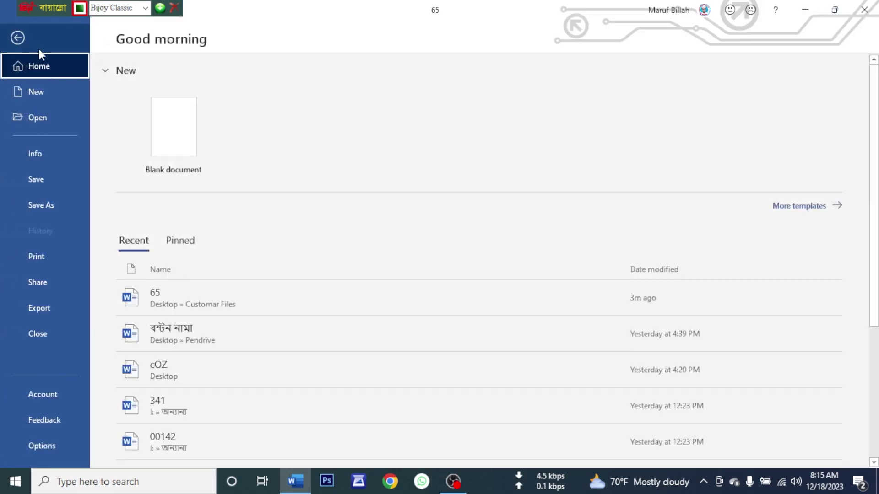
left_click(17, 38)
key("Return")
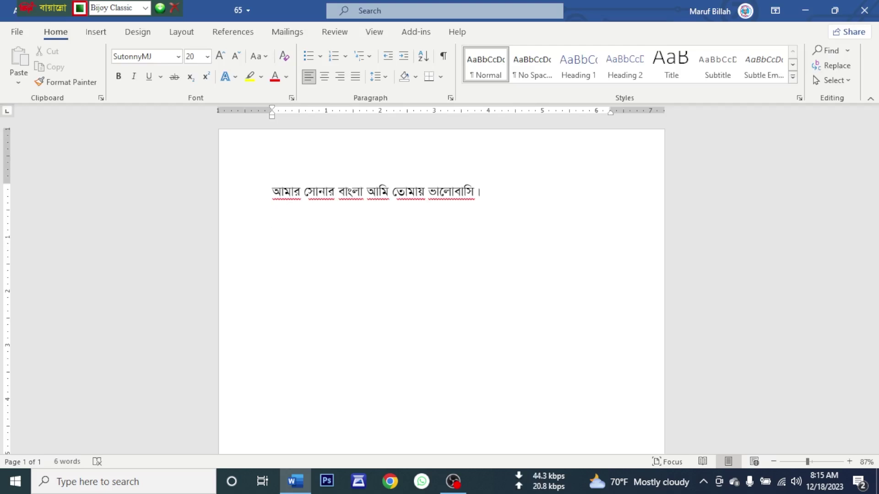
type("বরাবর")
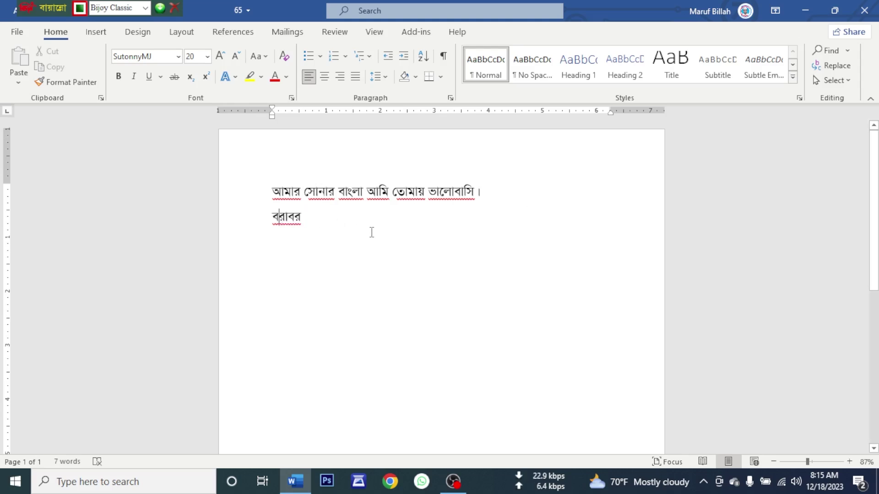
left_click(14, 36)
key("Escape")
Step: Review the Proofing AutoCorrect options, including Replace text as you type and AutoFormat As You Type, then cancel without changes
left_click(197, 83)
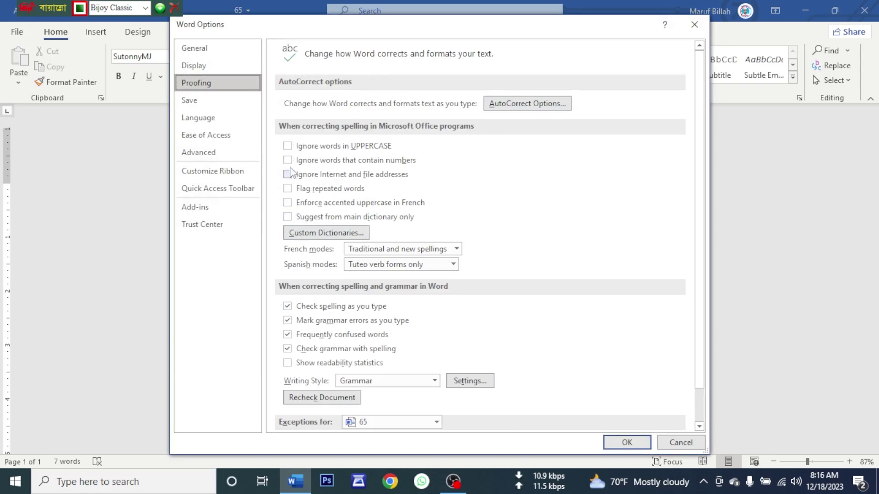
left_click(519, 104)
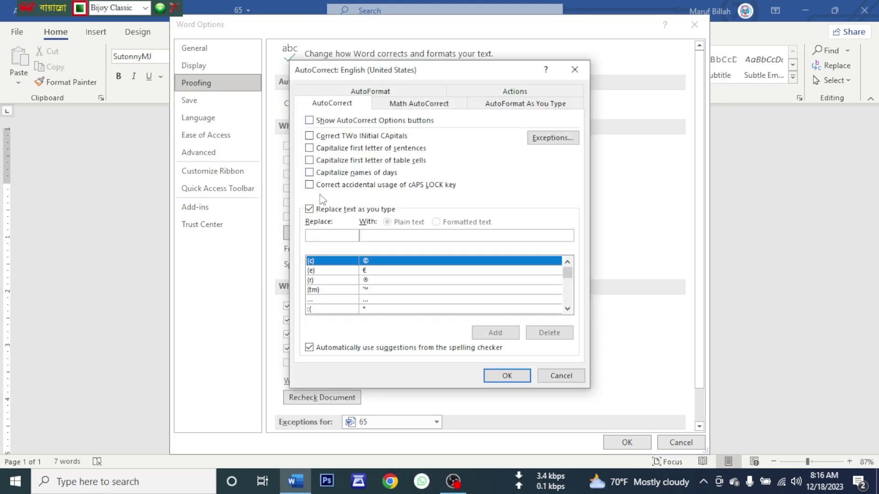
left_click(310, 213)
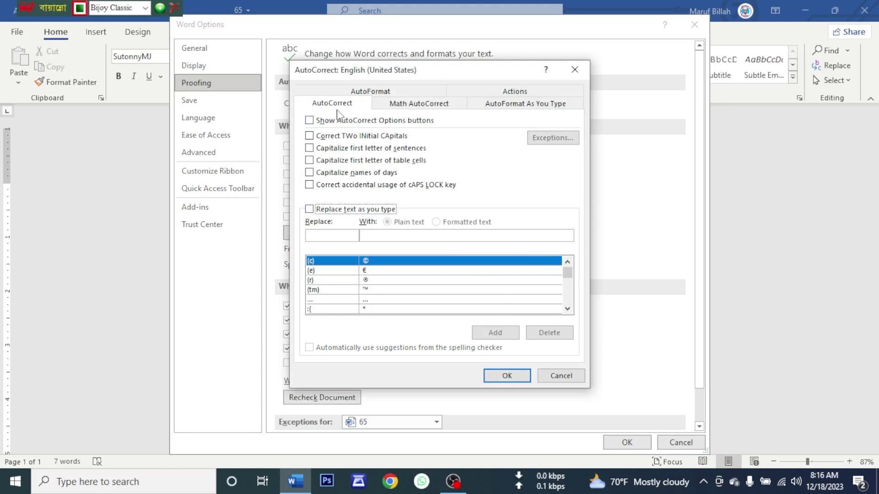
left_click(514, 107)
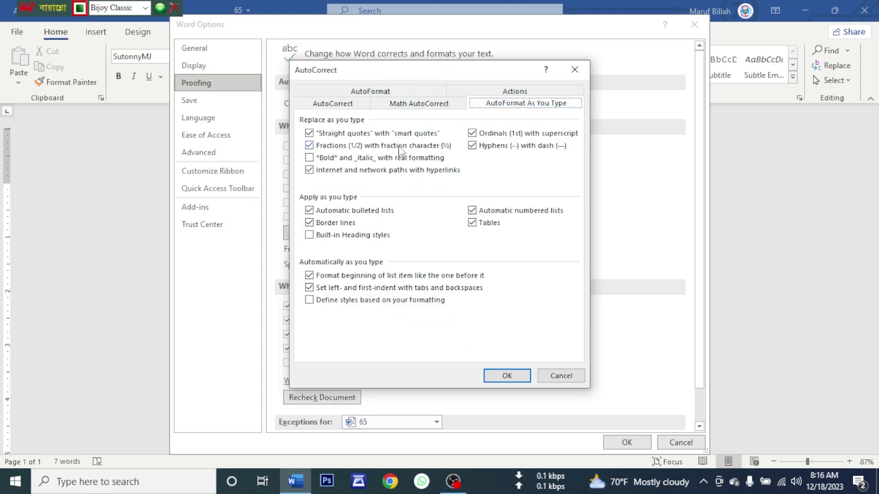
left_click(561, 376)
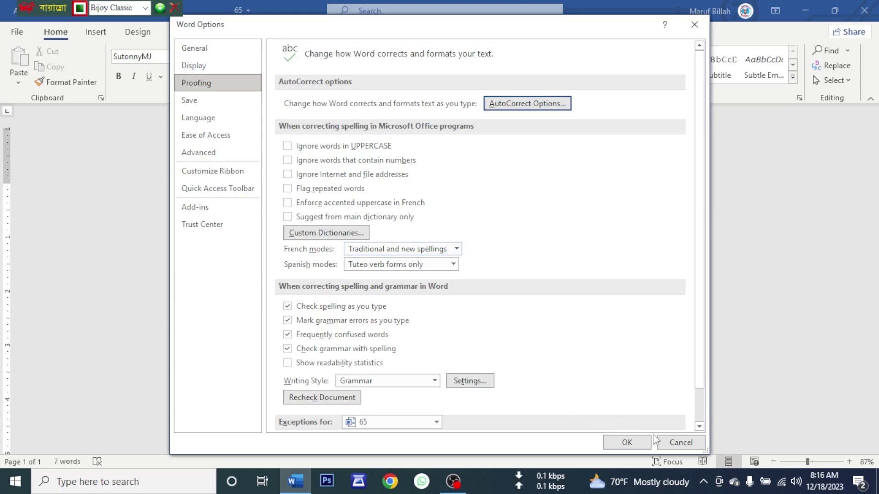
left_click(680, 443)
Step: Delete both Bangla lines, set the font to Times New Roman, and switch Bijoy to English
triple_click(247, 206)
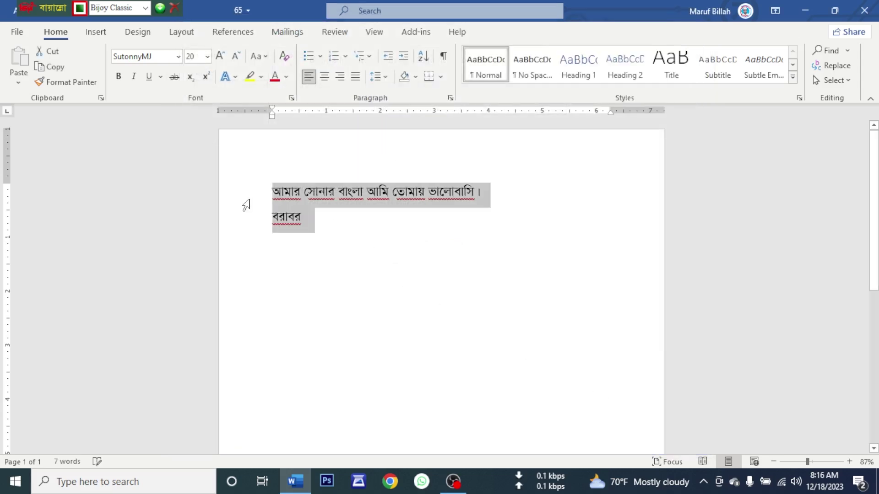
key("Delete")
left_click(176, 61)
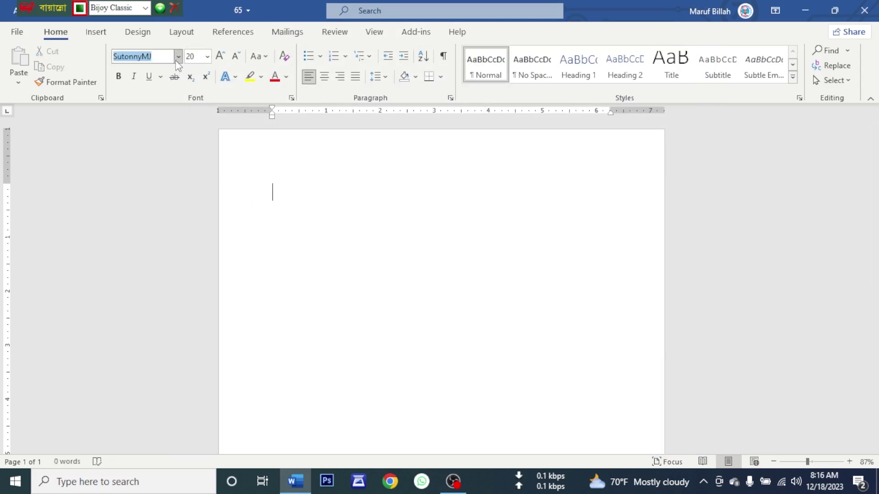
left_click(178, 58)
left_click(166, 205)
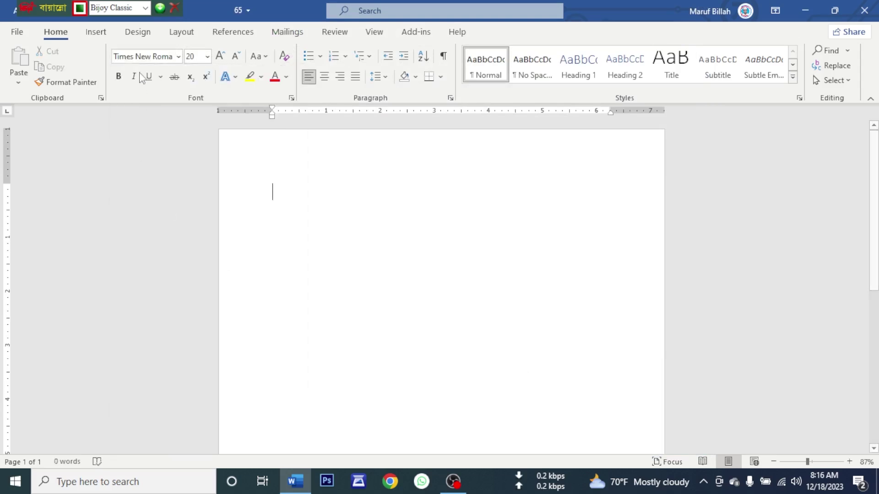
left_click(145, 8)
left_click(104, 20)
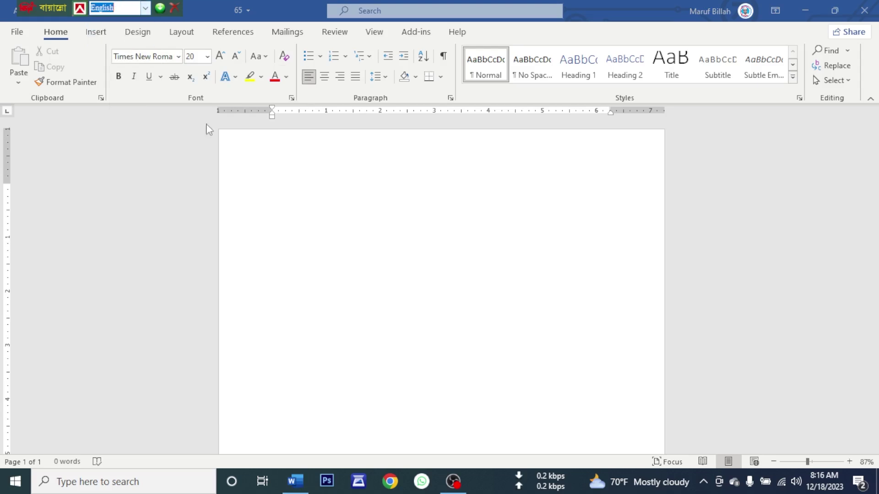
left_click(257, 184)
Step: Type =rand() and expand it into five sample paragraphs across two pages
scroll(253, 184, "up", 3, "ctrl")
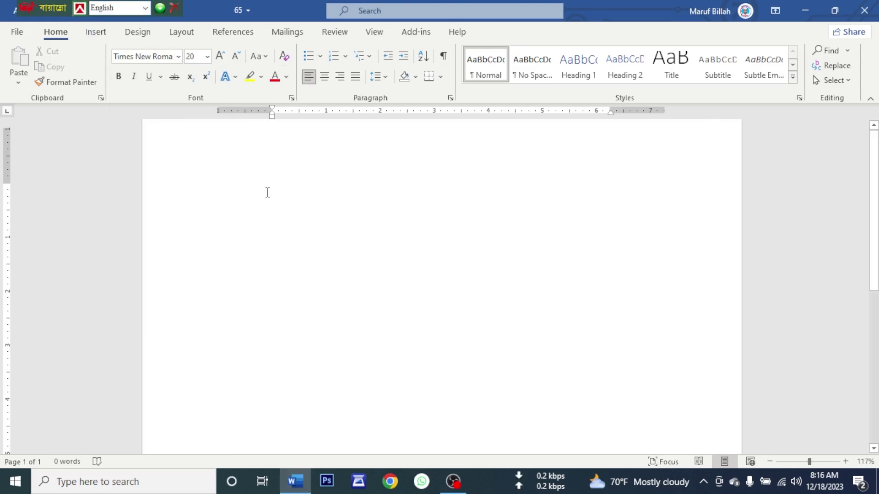
type("=rand")
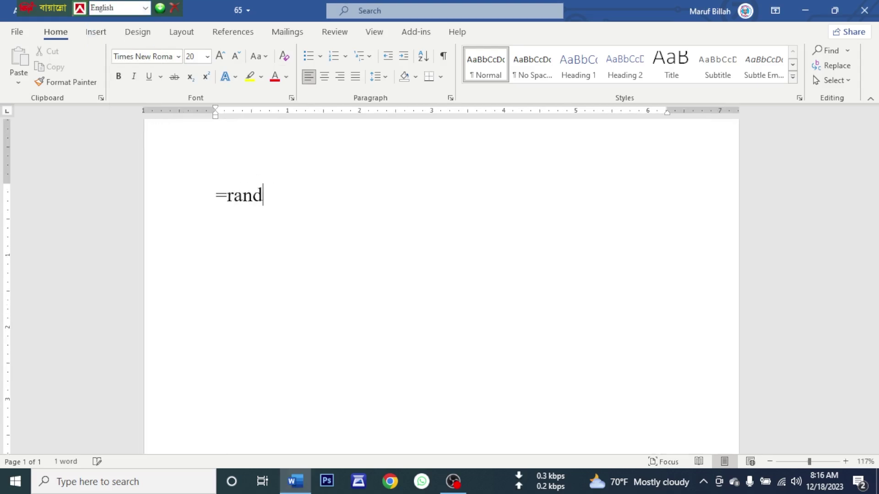
type("()")
key("Return")
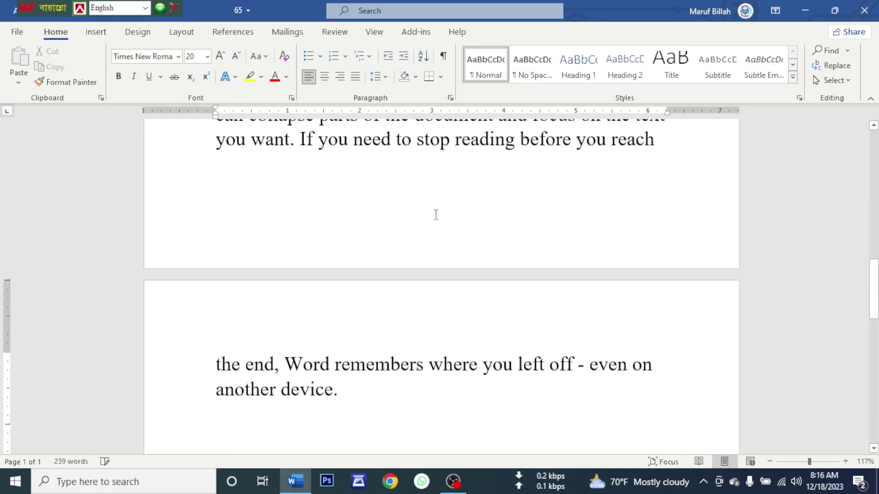
scroll(435, 214, "down", 1, "ctrl")
scroll(442, 222, "down", 5, "ctrl")
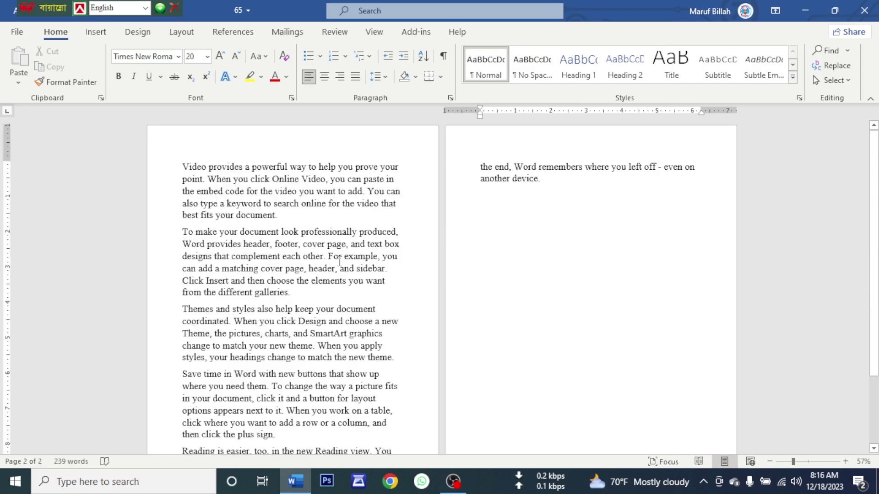
left_click(187, 166)
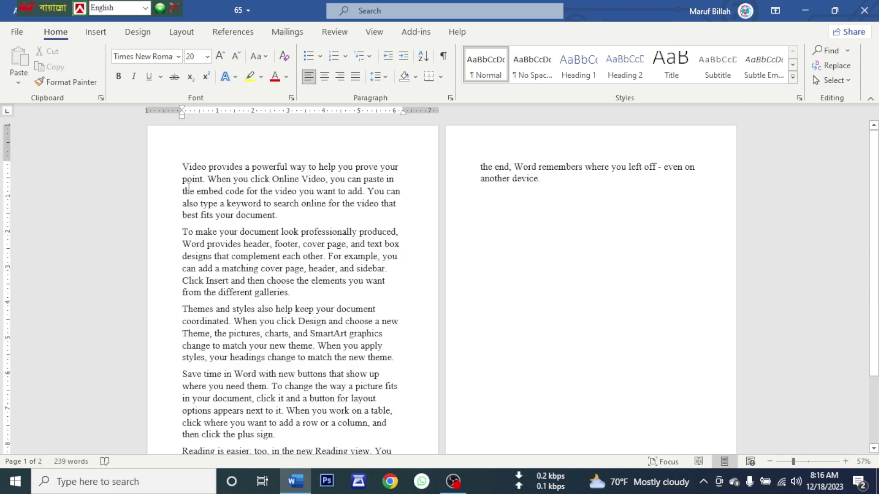
Step: Uncheck Replace text as you type in the Proofing AutoCorrect settings and confirm both dialogs with OK
left_click(13, 33)
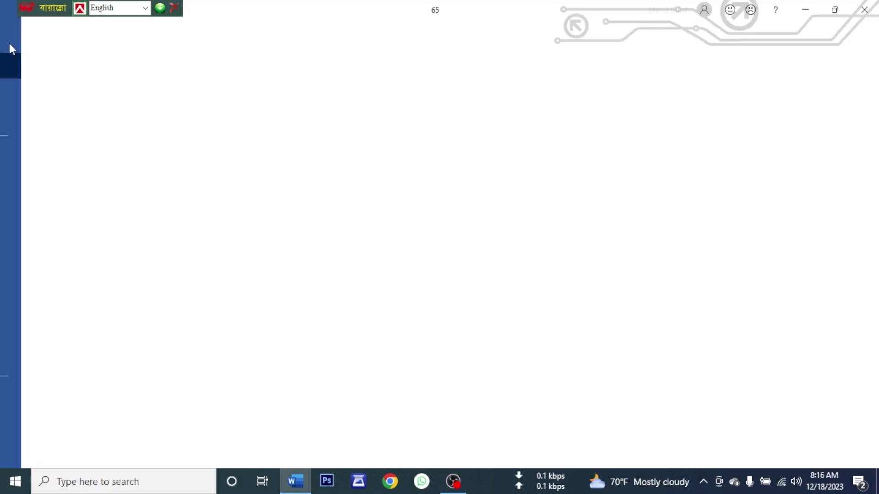
left_click(43, 443)
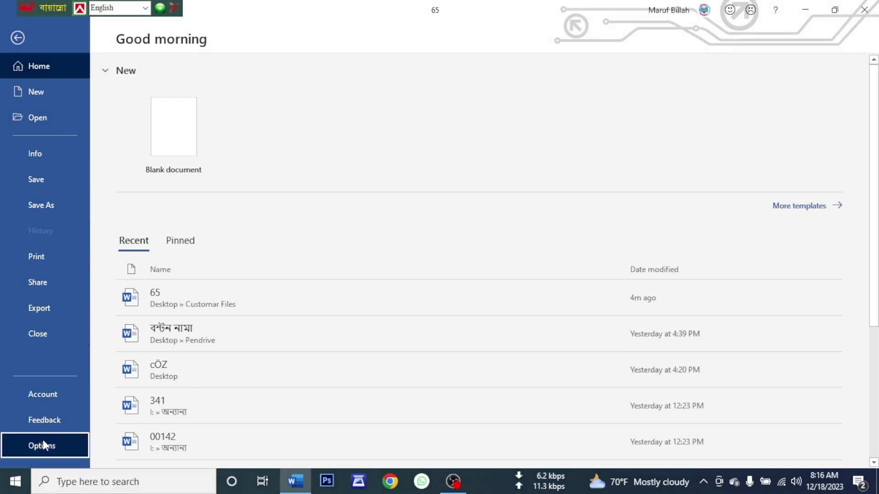
left_click(193, 86)
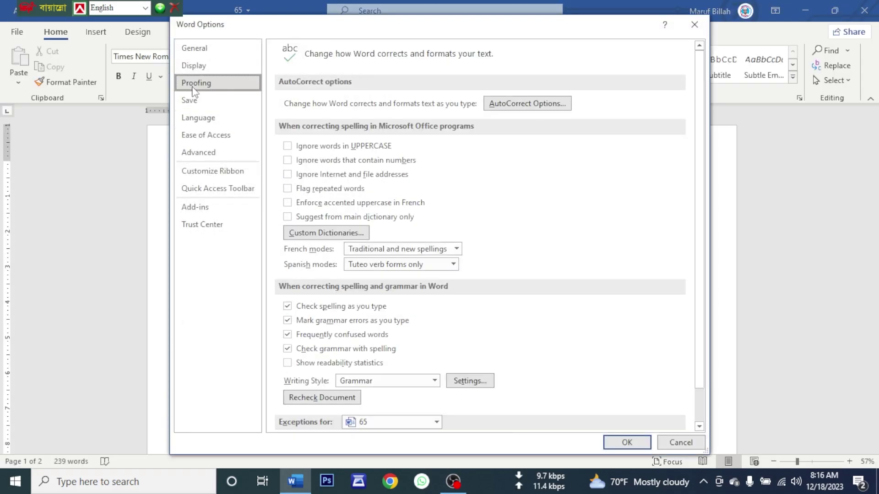
left_click(535, 103)
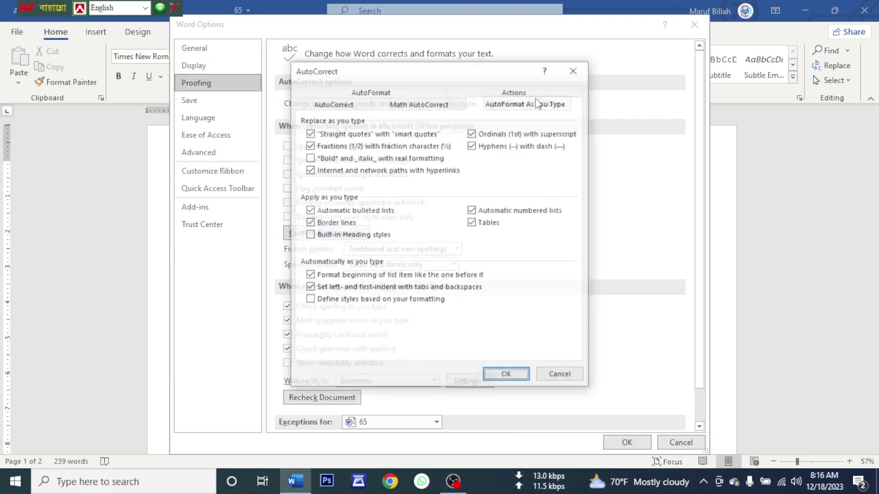
left_click(574, 70)
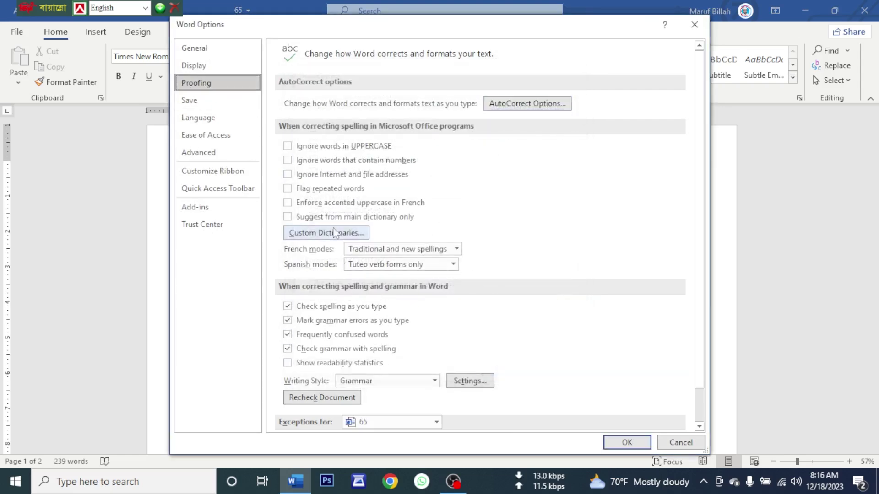
left_click(521, 109)
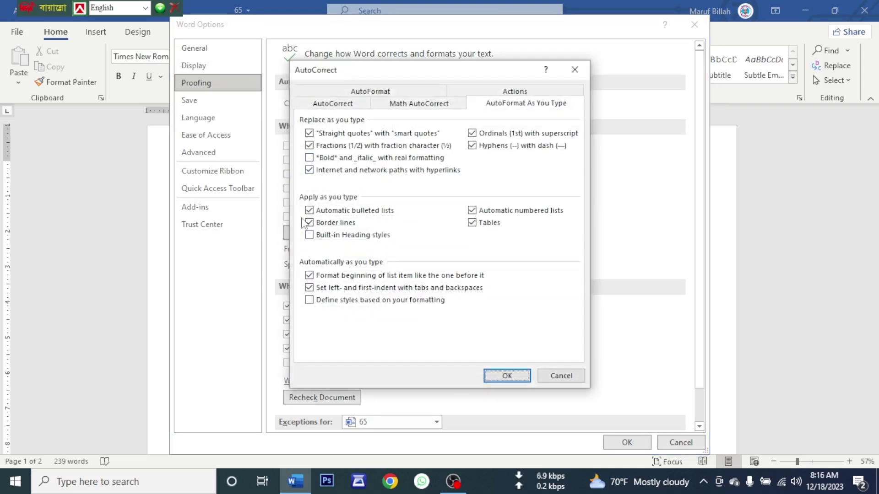
left_click(337, 105)
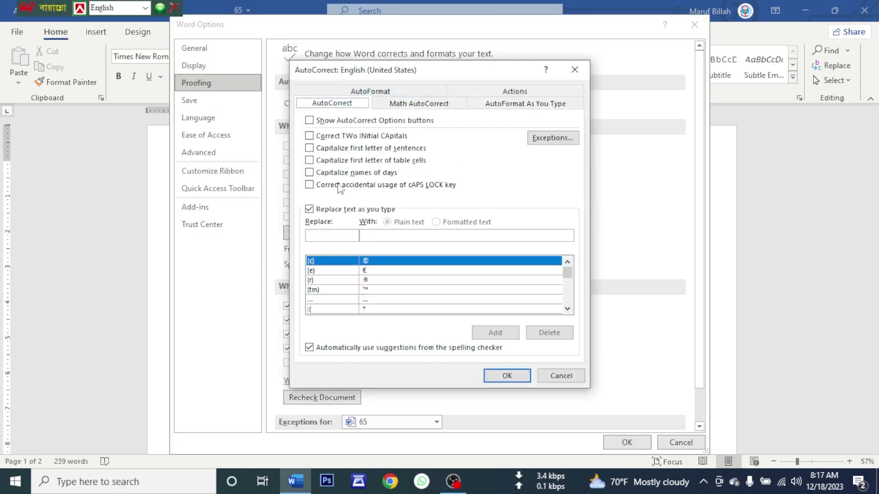
left_click(309, 209)
left_click(507, 376)
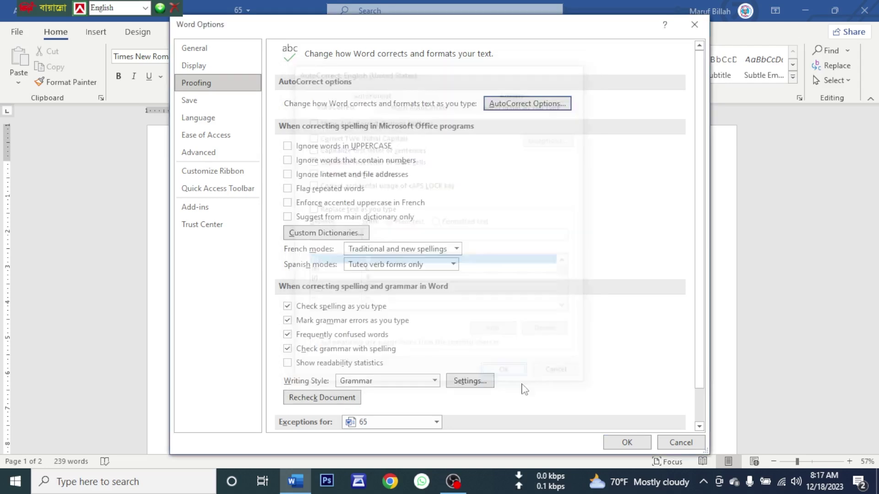
left_click(627, 443)
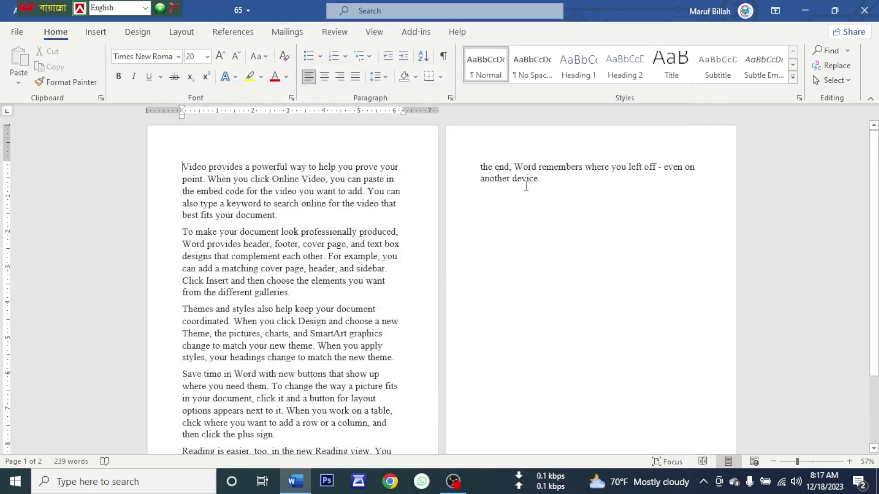
Step: Create a new blank document and type =rand() in it
key("ctrl+n")
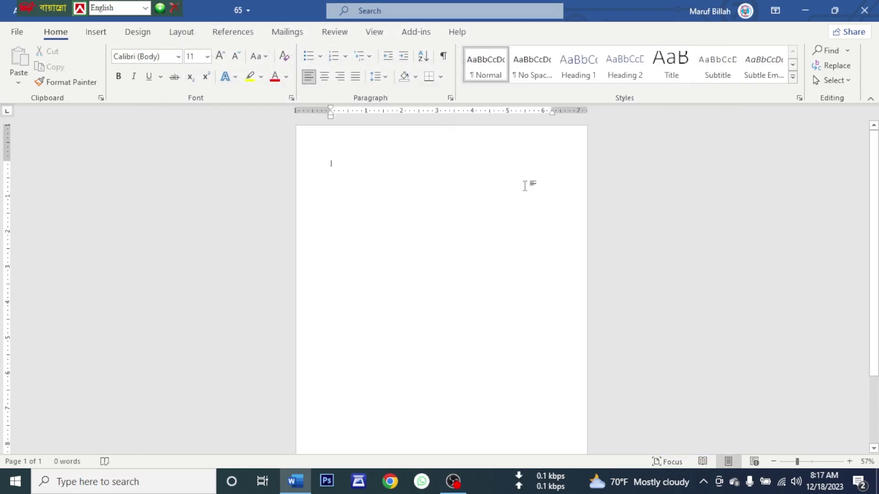
type("=")
scroll(525, 186, "up", 6)
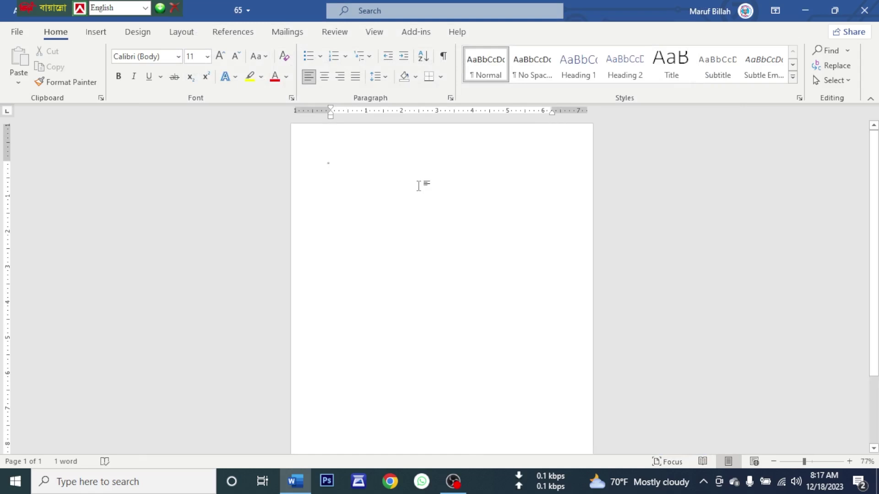
type("ra")
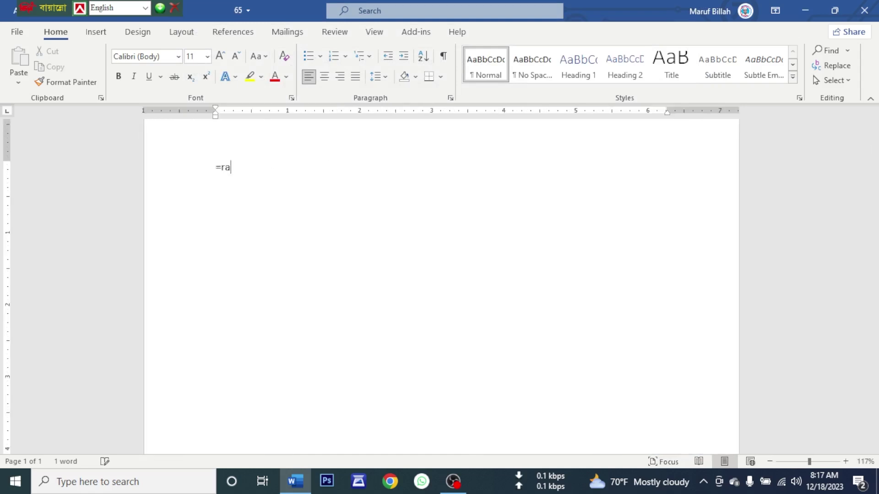
type("nd()")
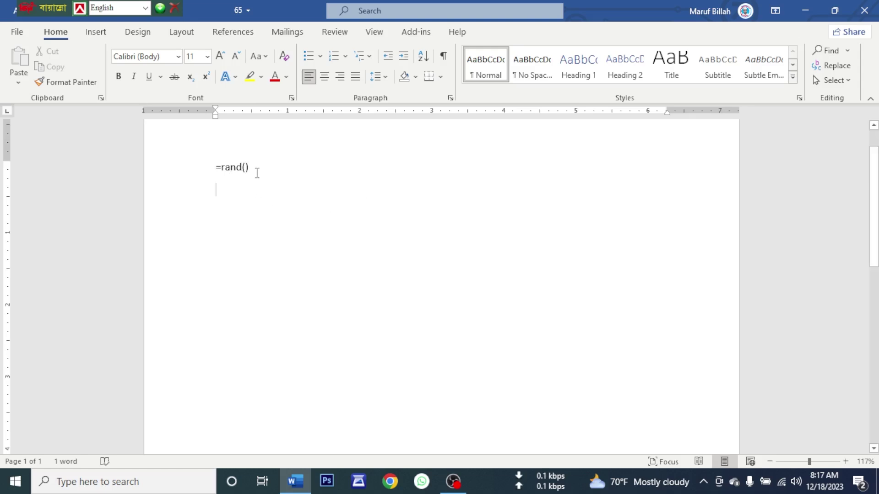
key("BackSpace")
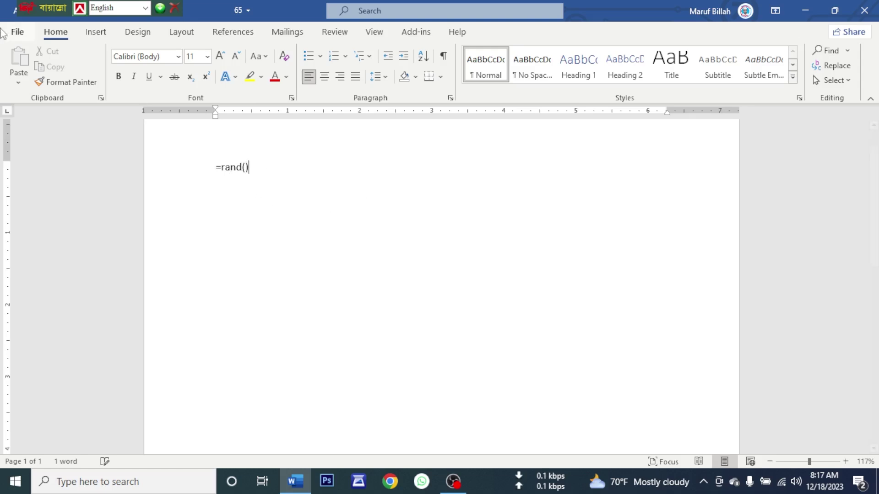
Step: Re-enable Replace text as you type in AutoCorrect, then expand =rand() into 239 words of sample text
left_click(9, 36)
left_click(39, 446)
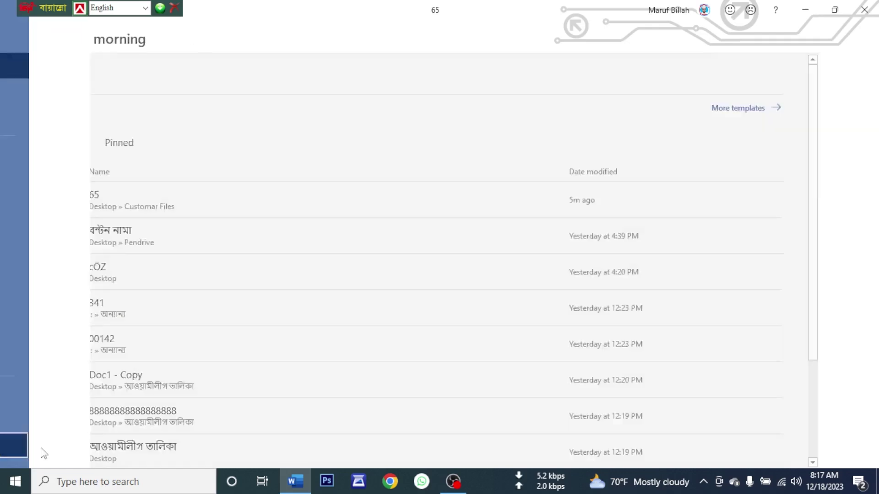
left_click(220, 84)
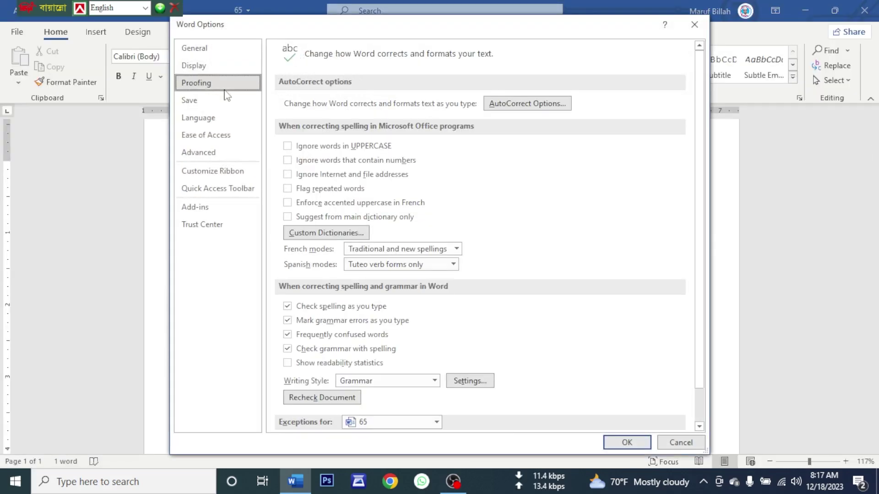
left_click(526, 103)
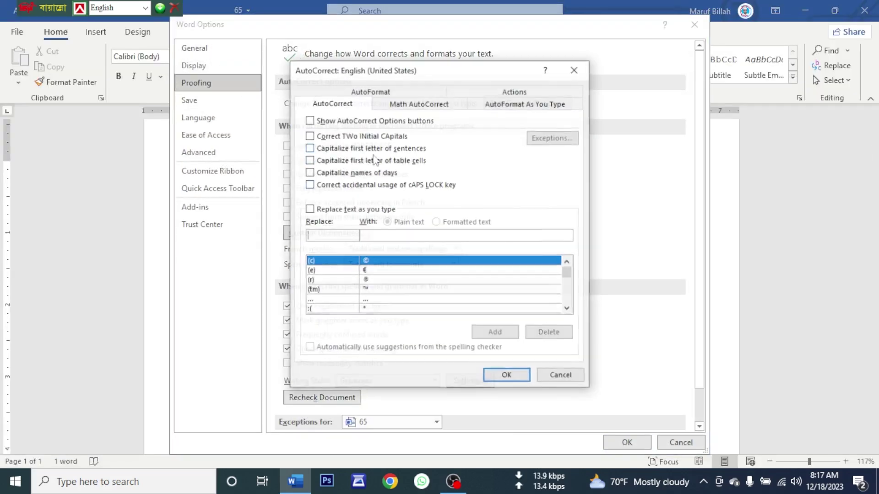
left_click(310, 211)
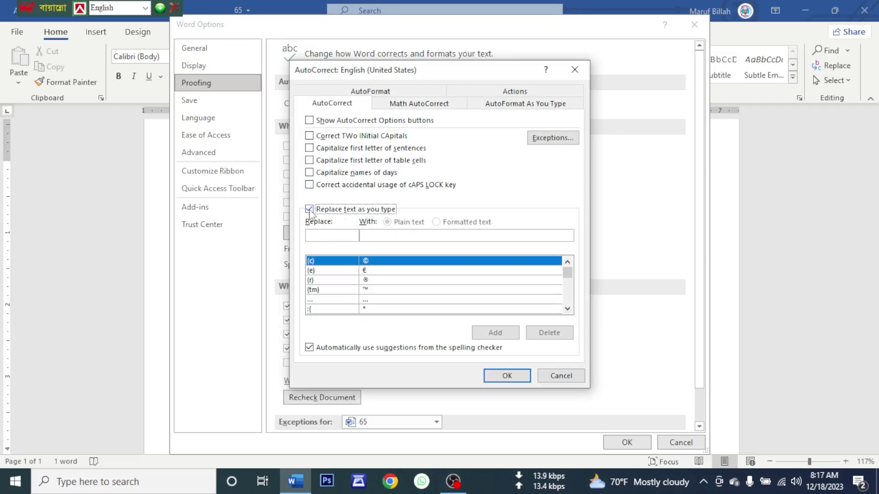
left_click(508, 376)
left_click(628, 442)
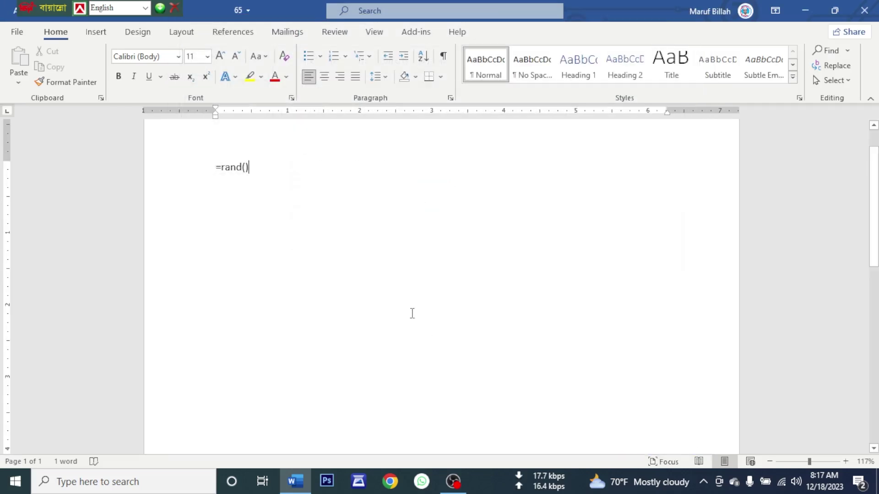
key("Return")
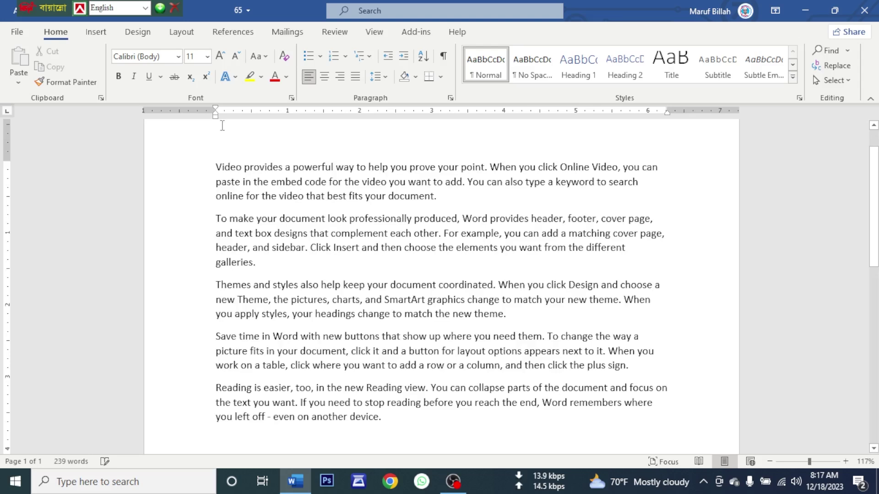
left_click(17, 32)
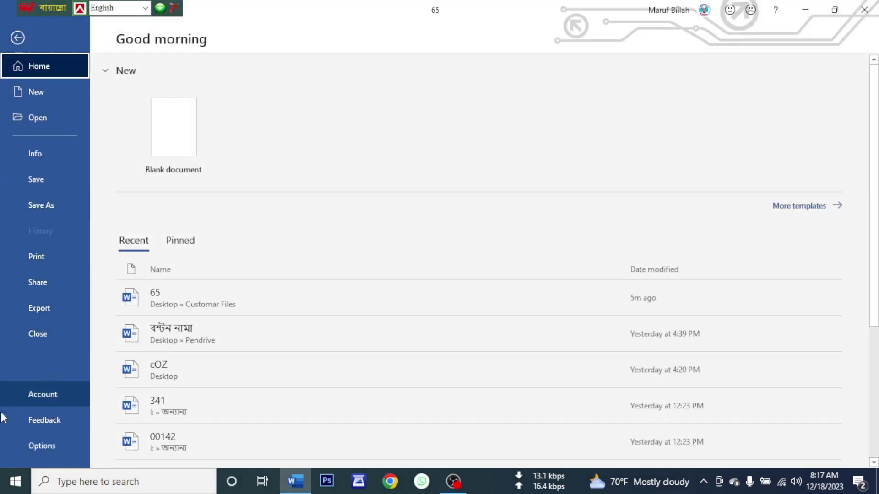
Step: View the Customize Ribbon page in Word Options, then cancel without changes
left_click(43, 448)
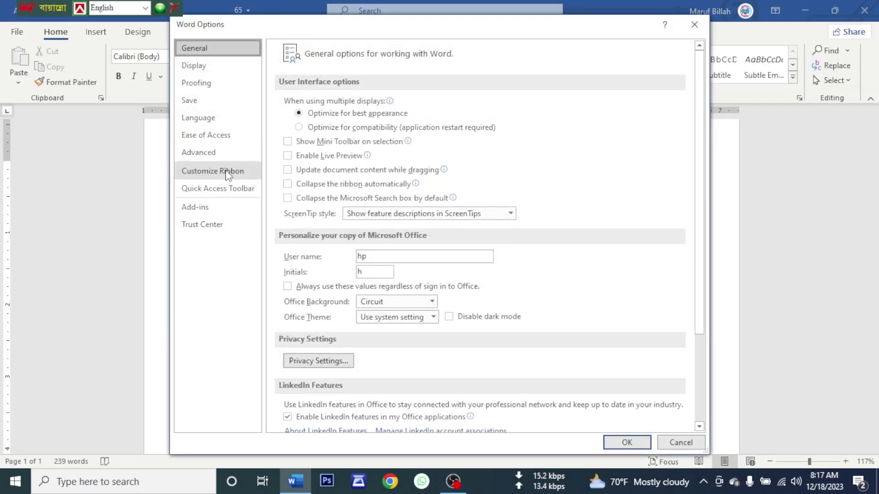
left_click(228, 174)
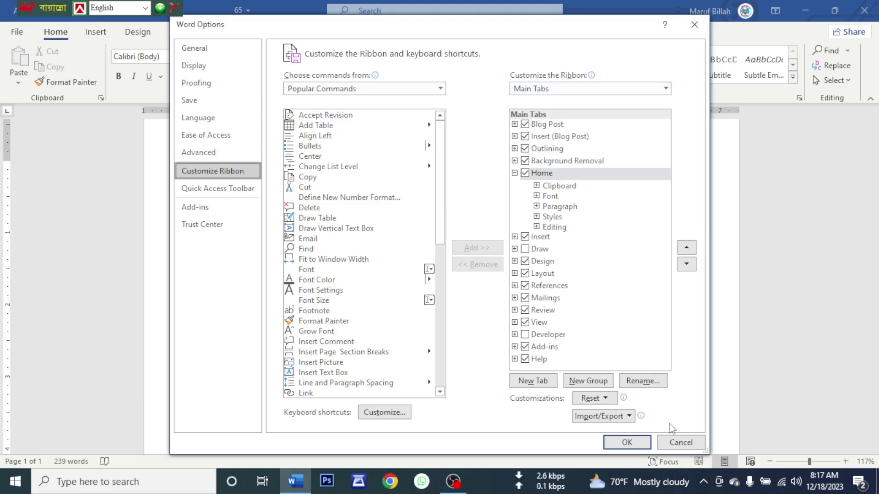
left_click(681, 442)
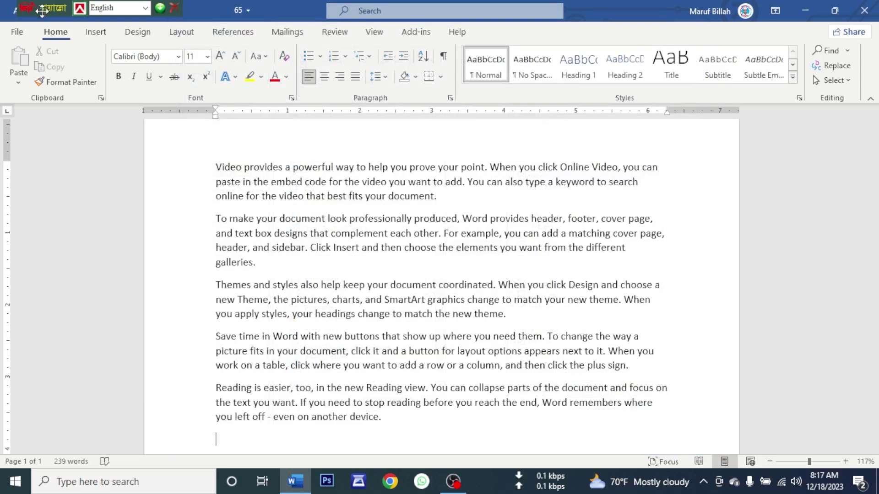
Step: Drag the Bijoy input bar to the top centre, browse References and Mailings, then show the Add-ins tab
left_click_drag(41, 7, 414, 7)
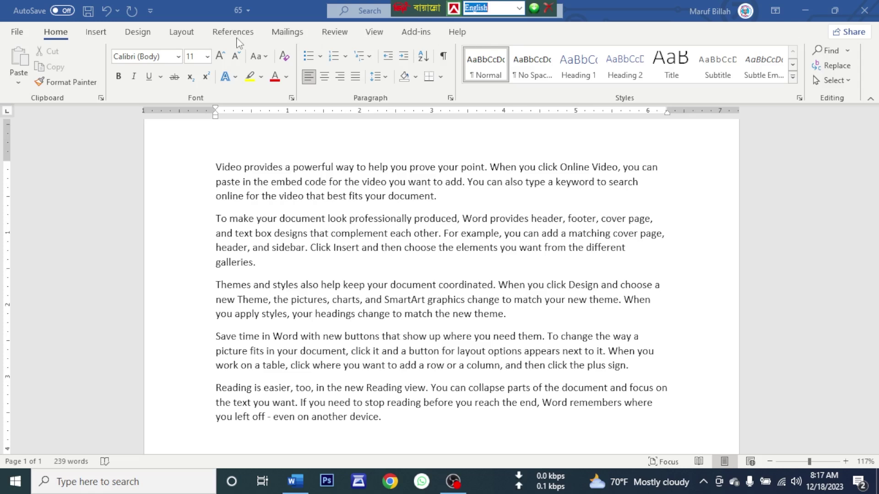
left_click(295, 40)
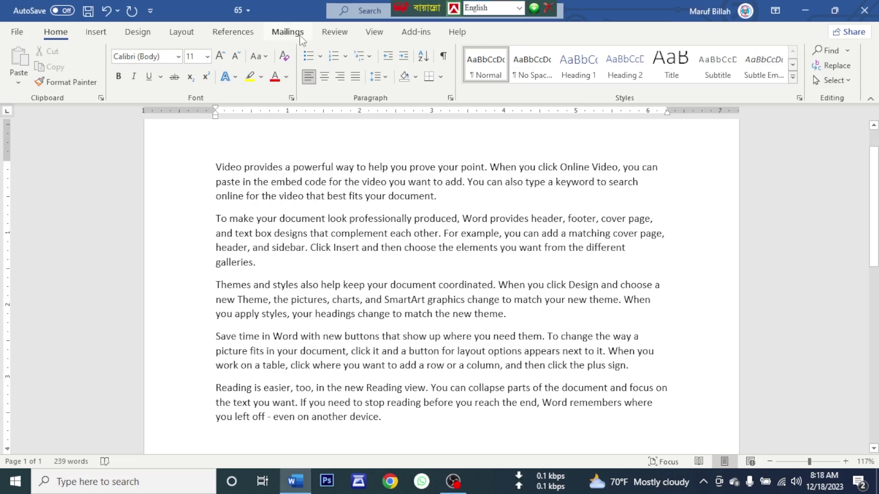
left_click(300, 39)
left_click(251, 37)
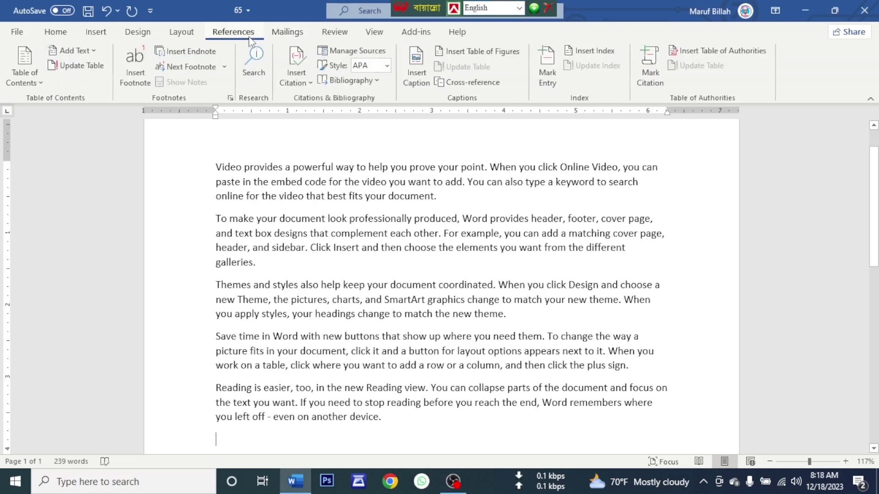
left_click(285, 39)
left_click(232, 36)
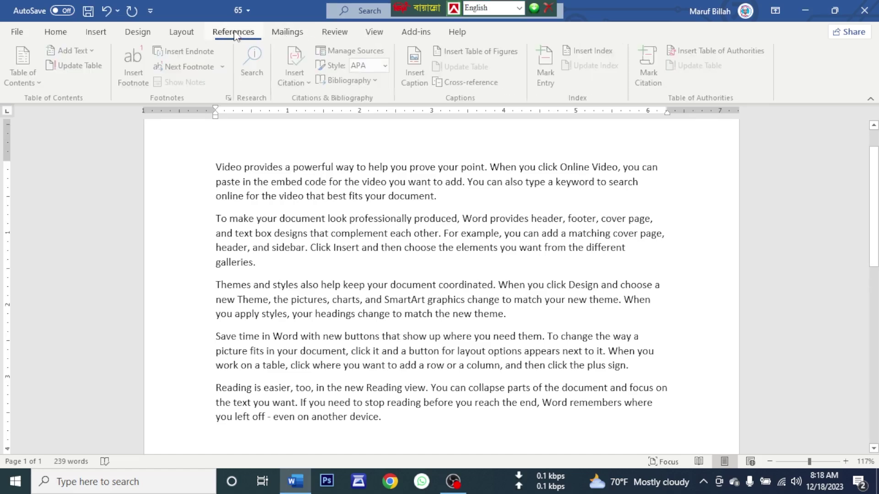
left_click(289, 36)
left_click(221, 38)
left_click(288, 39)
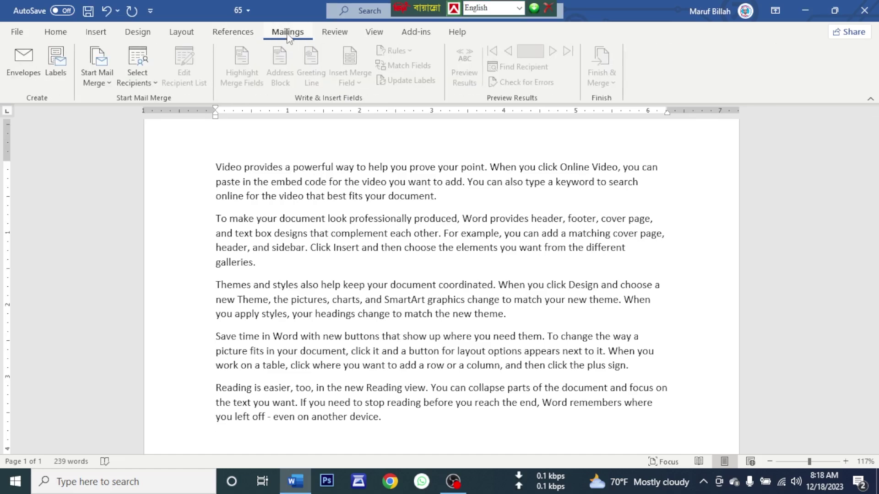
left_click(423, 36)
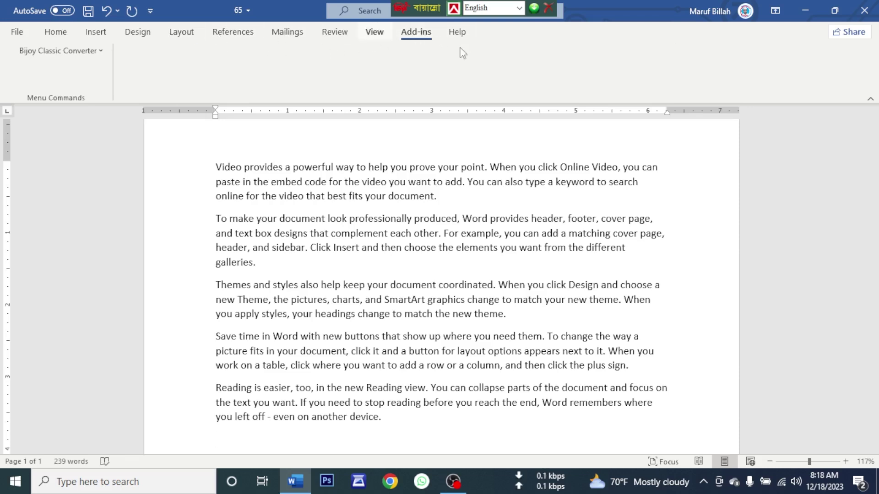
Step: Open Word Options at Customize Ribbon with Main Tabs as command source and tab set
left_click(10, 37)
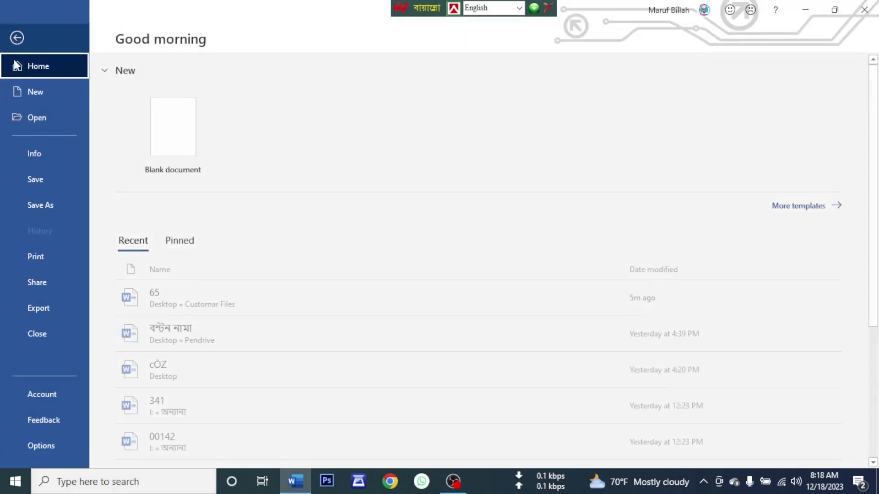
left_click(32, 447)
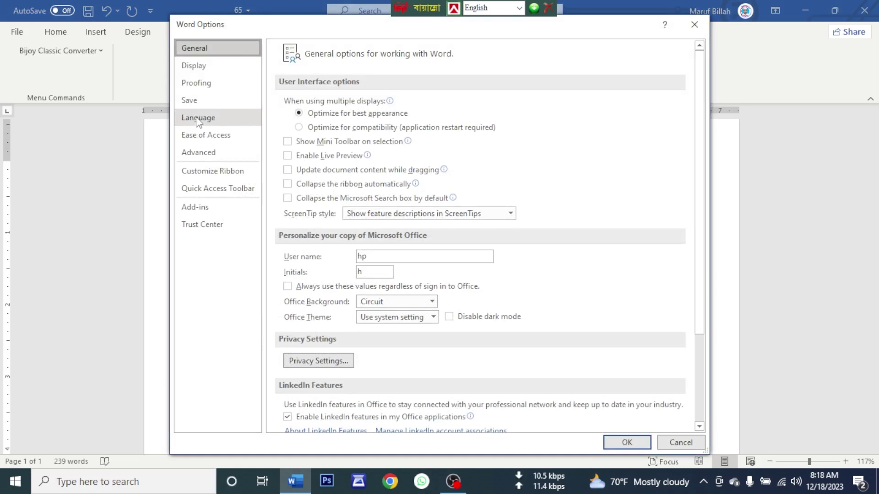
left_click(202, 171)
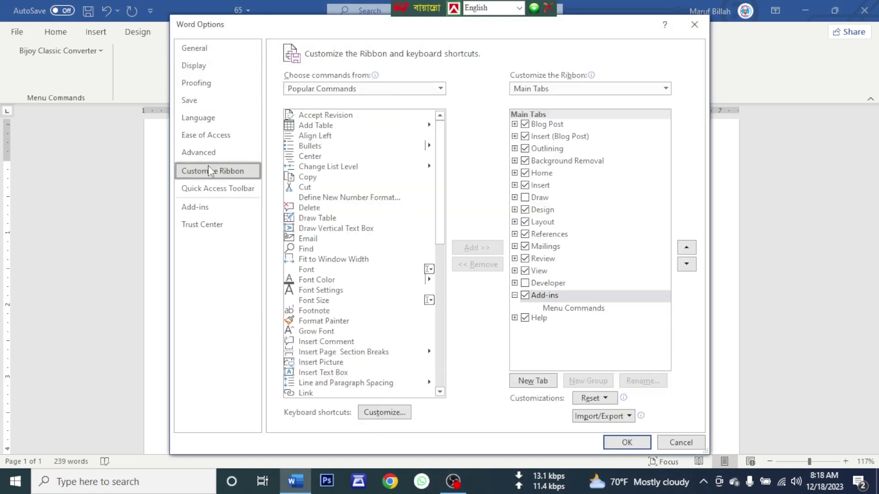
left_click(359, 89)
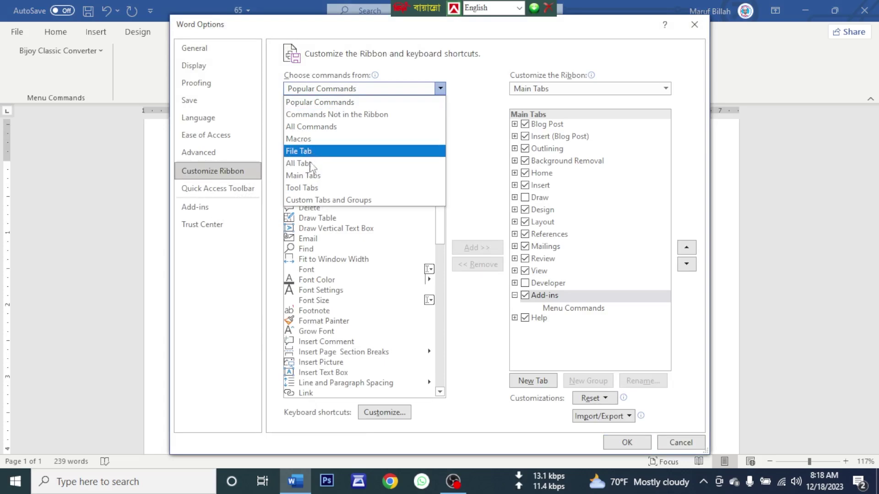
left_click(312, 176)
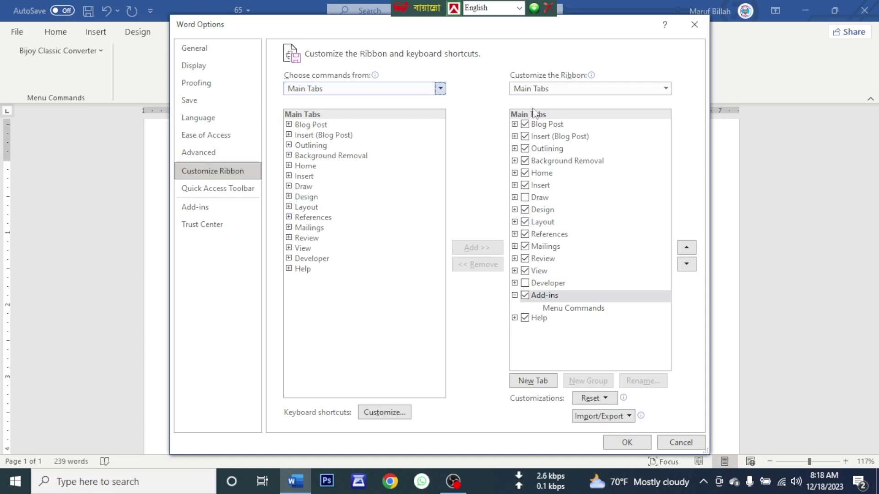
left_click(540, 92)
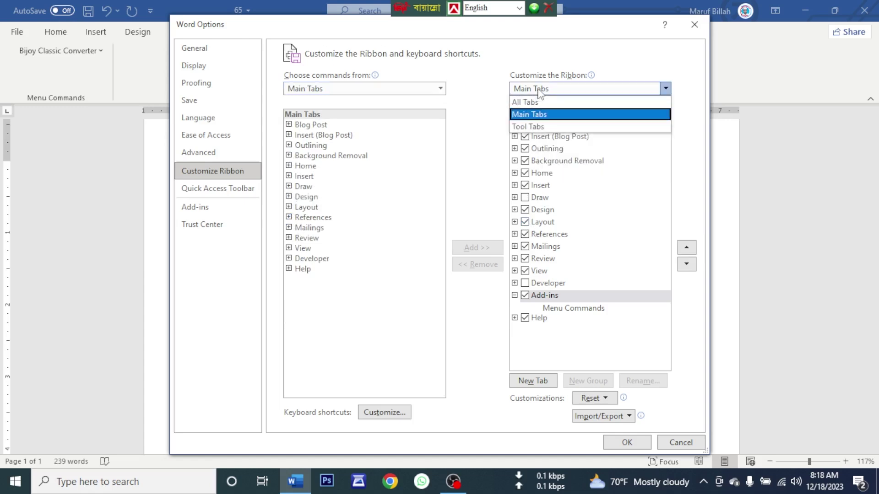
left_click(534, 116)
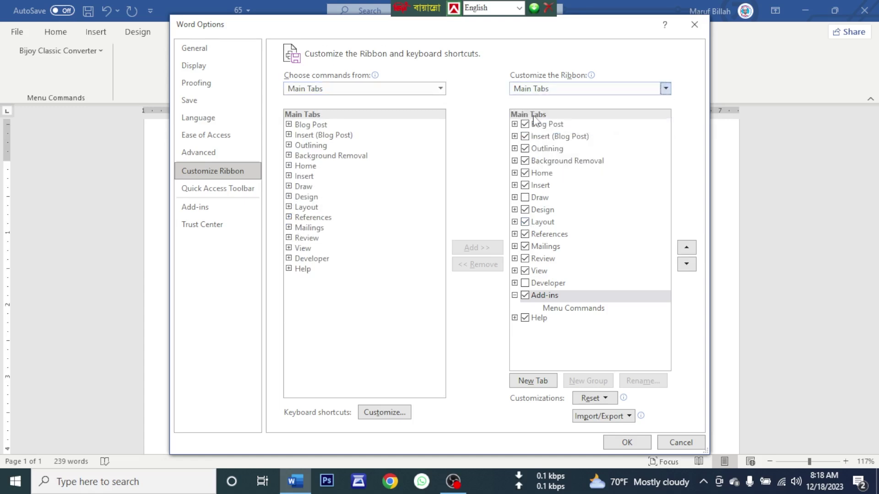
Step: Uncheck Add-ins, Mailings, References, Blog Post, Insert (Blog Post), Outlining, Background Removal and Help tabs
left_click(525, 296)
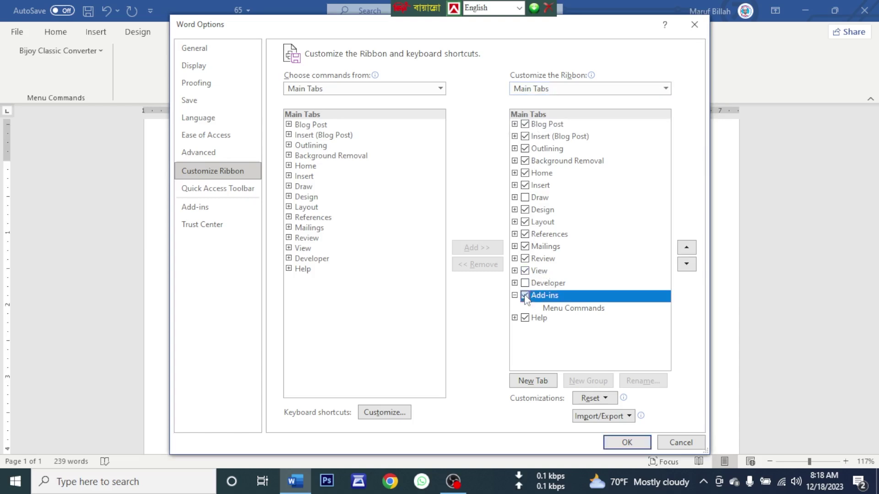
left_click(525, 247)
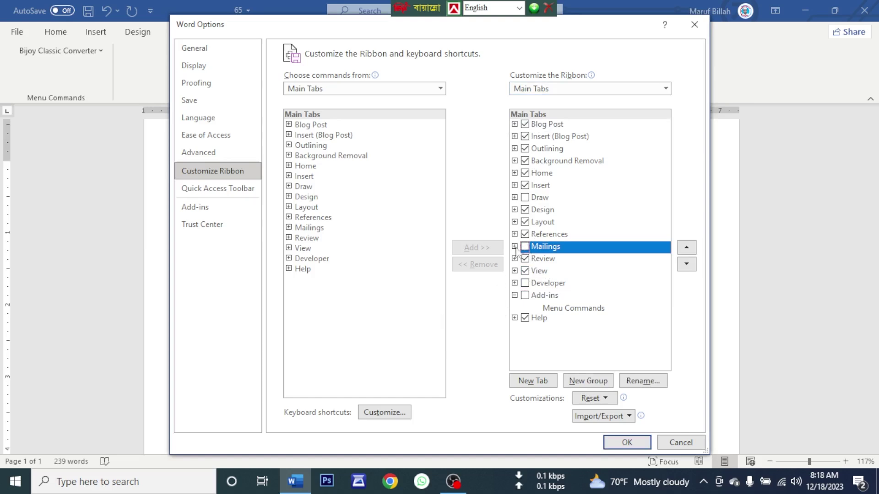
left_click(525, 235)
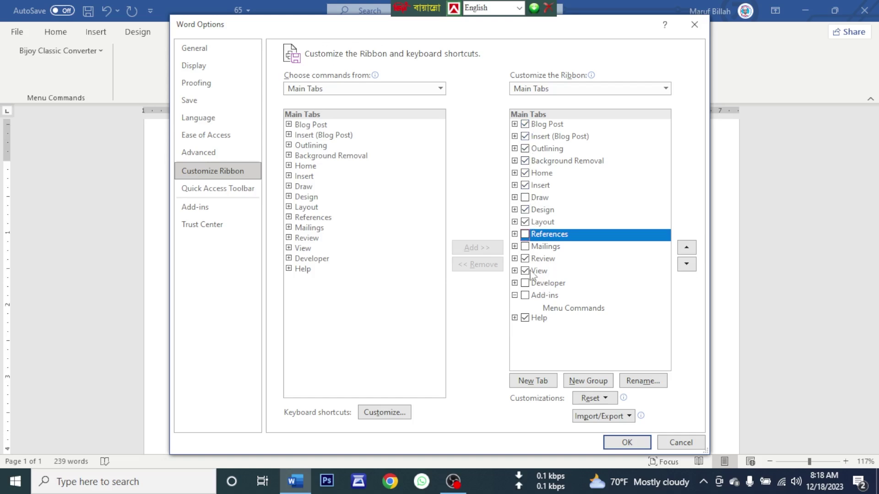
left_click(525, 124)
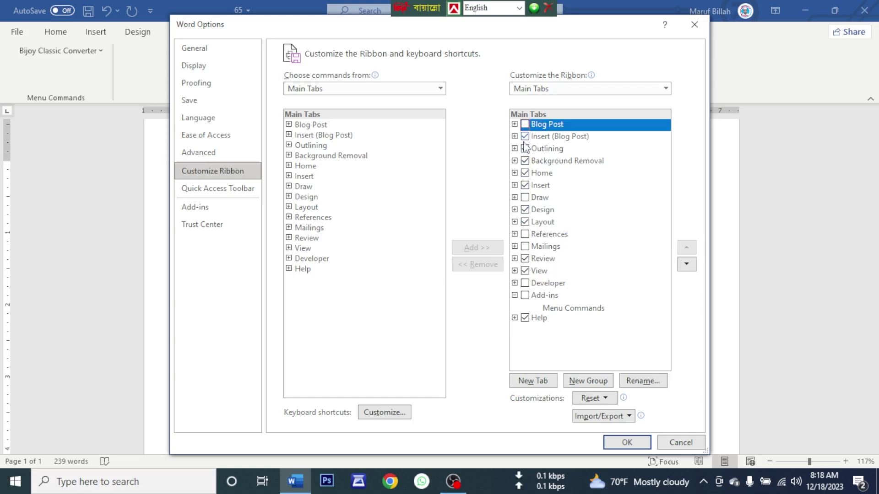
left_click(525, 137)
left_click(525, 148)
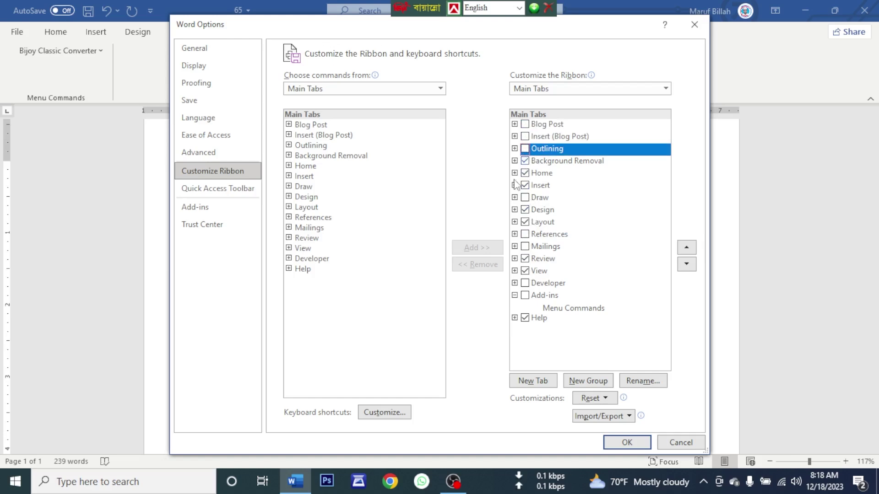
left_click(525, 162)
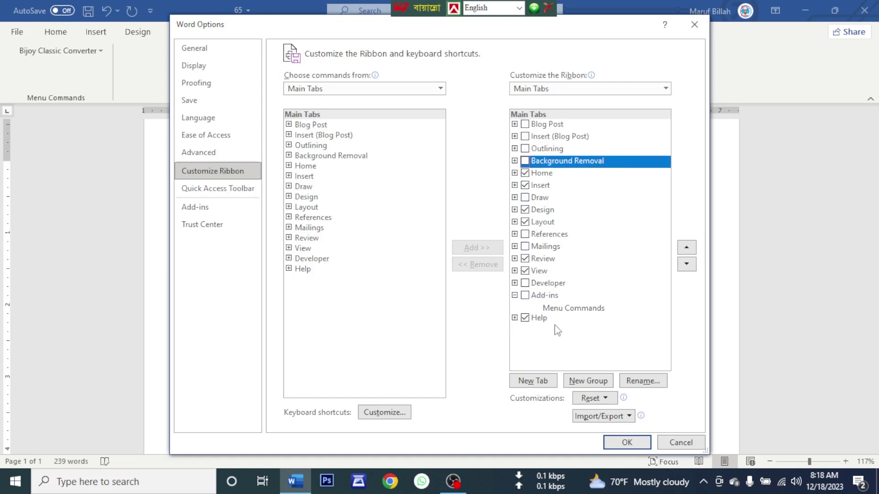
left_click(525, 318)
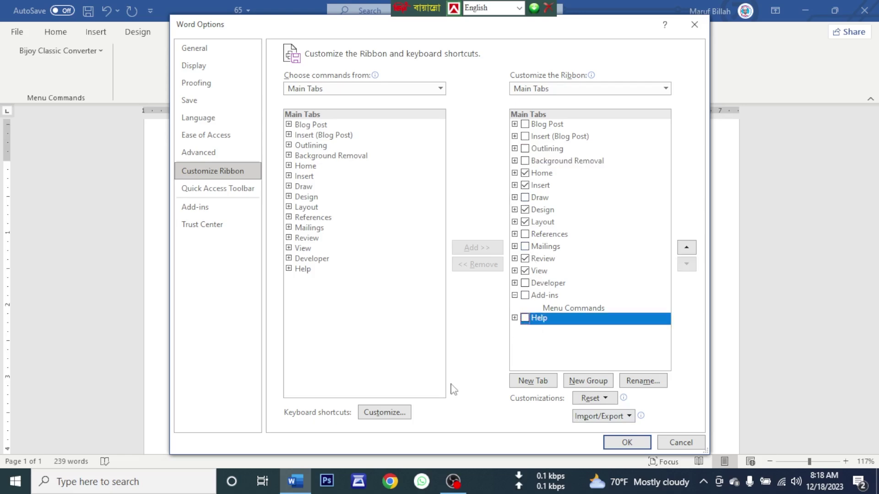
Step: Apply the trimmed ribbon and check the remaining View, Review, Layout and Design tabs
left_click(616, 444)
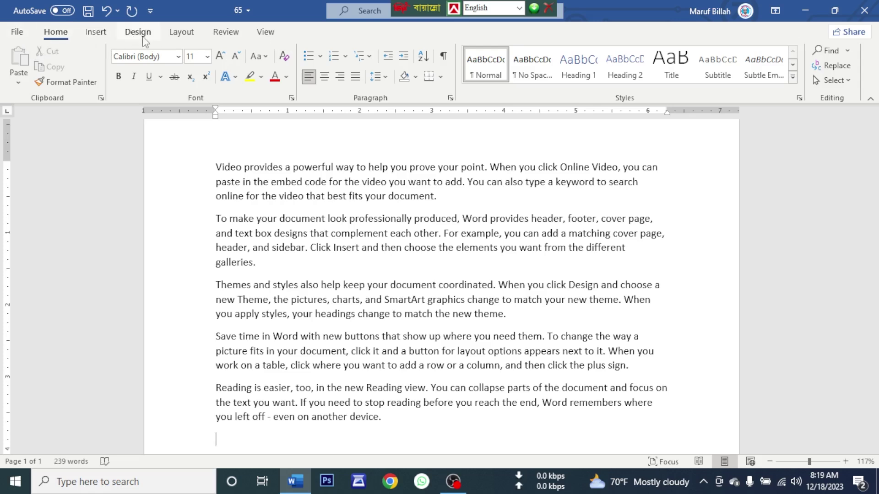
left_click(266, 33)
left_click(228, 34)
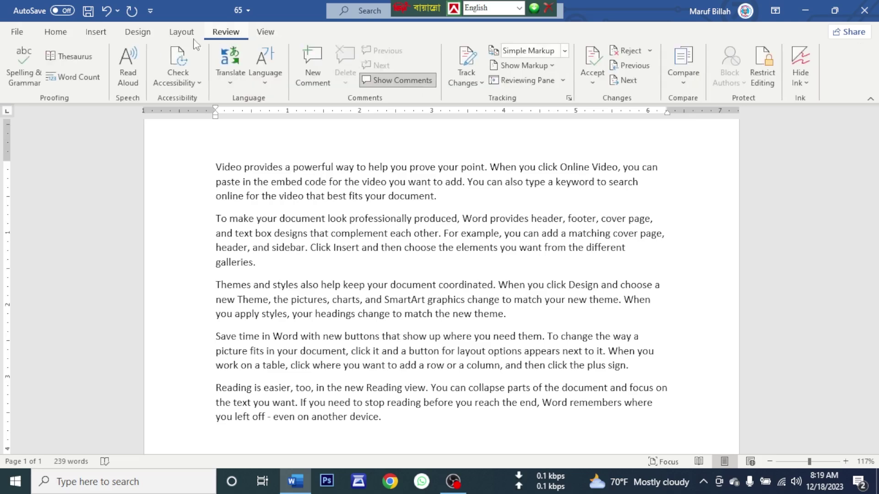
left_click(183, 35)
left_click(137, 32)
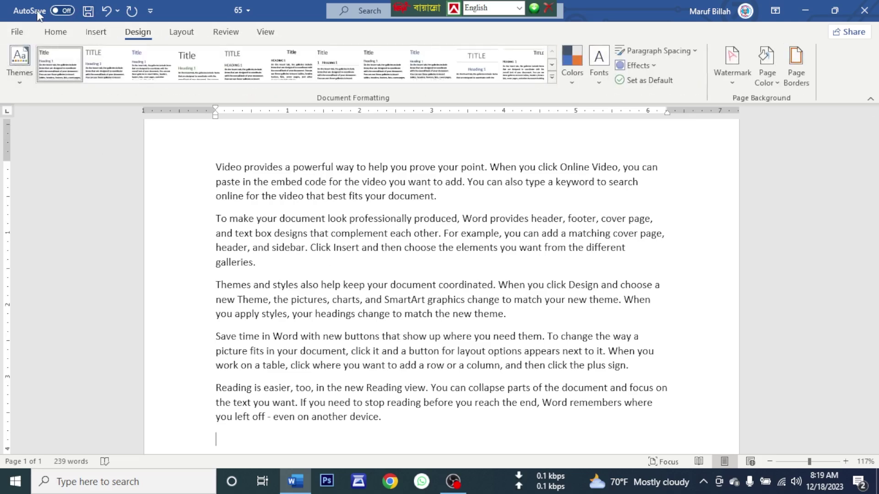
left_click(148, 11)
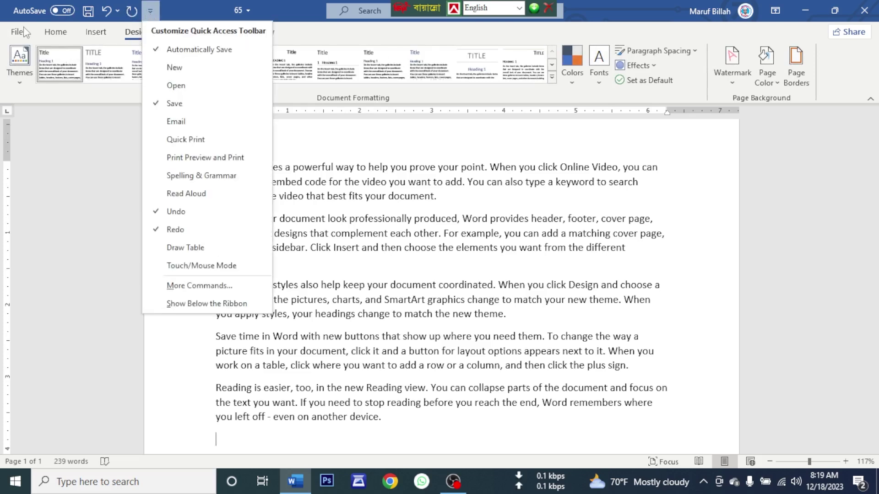
left_click(174, 4)
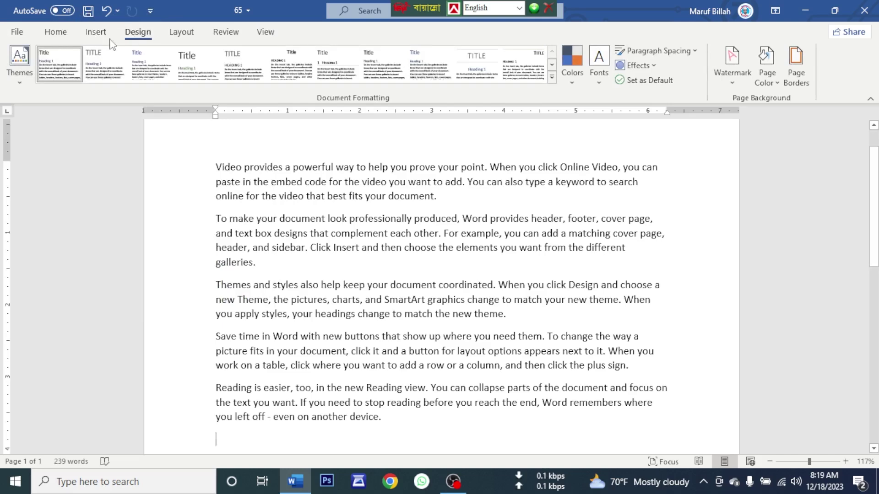
Step: Open Word Options at Customize Ribbon, keeping Popular Commands as the command source
left_click(17, 32)
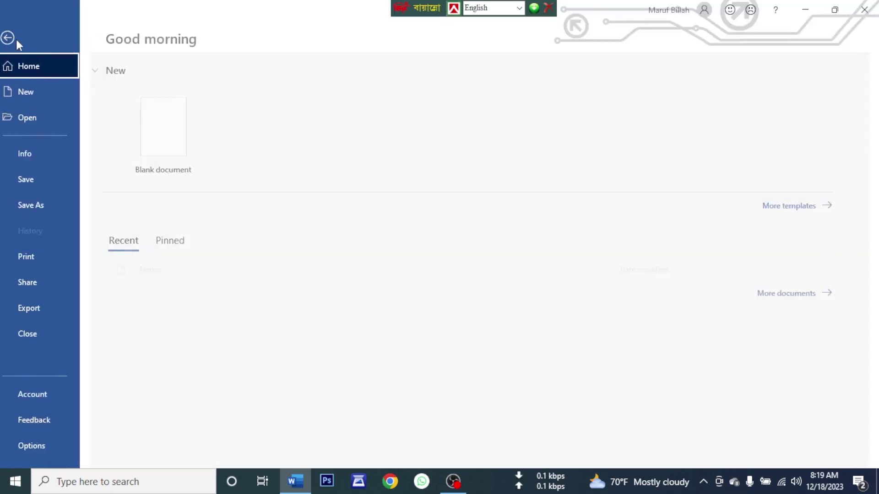
left_click(47, 444)
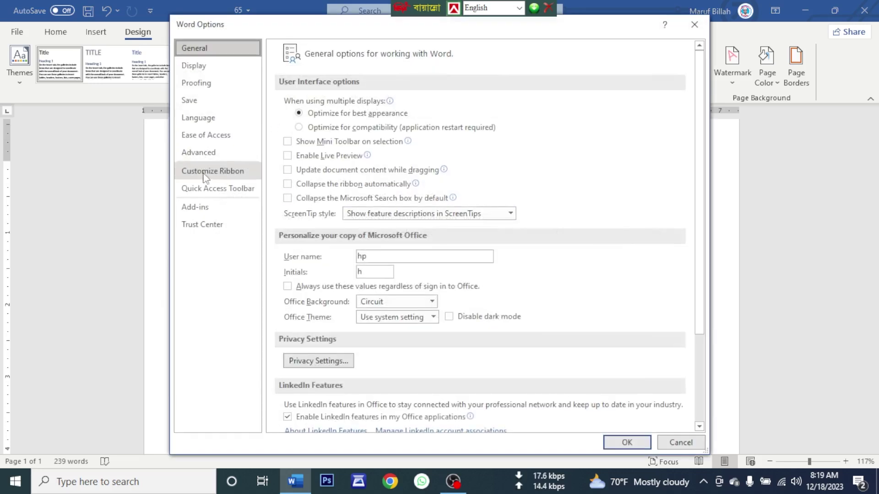
left_click(204, 174)
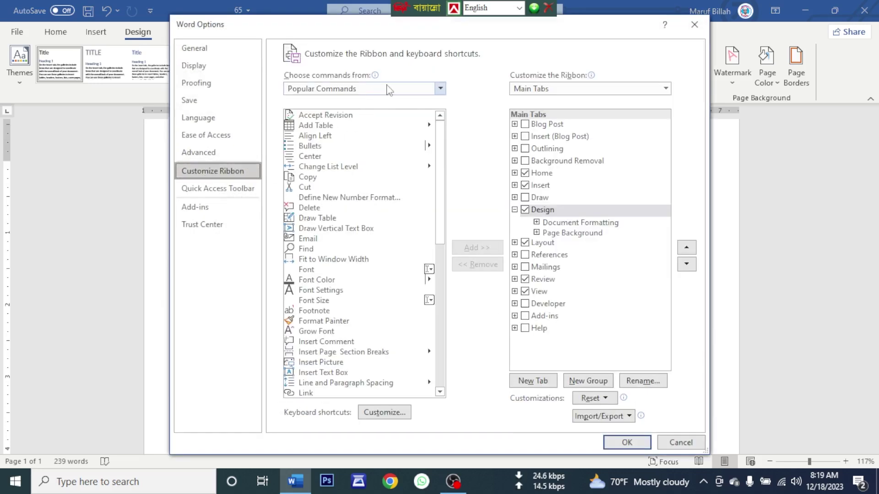
left_click(440, 88)
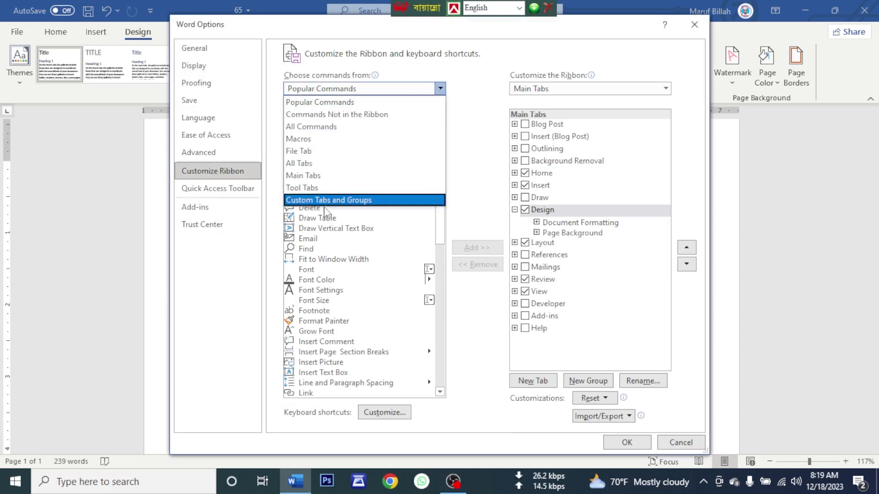
left_click(504, 146)
Step: Set the Customize the Ribbon list to All Tabs, then move to Quick Access Toolbar settings
left_click(545, 89)
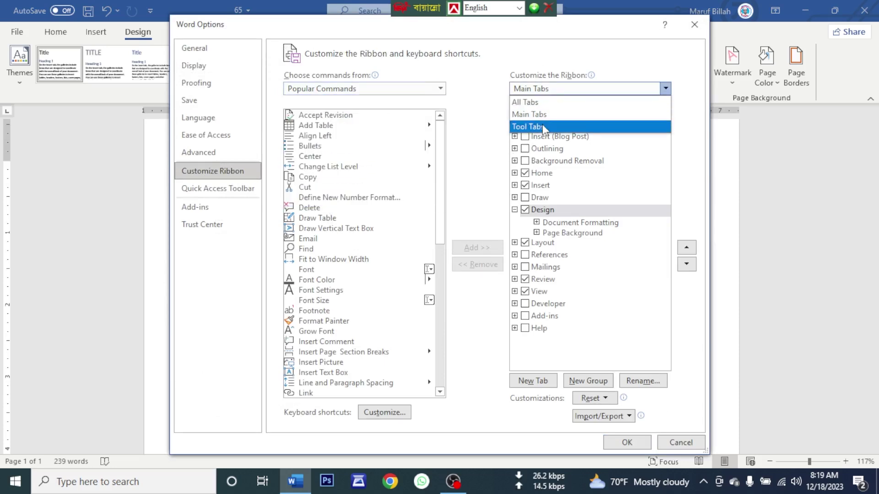
left_click(530, 104)
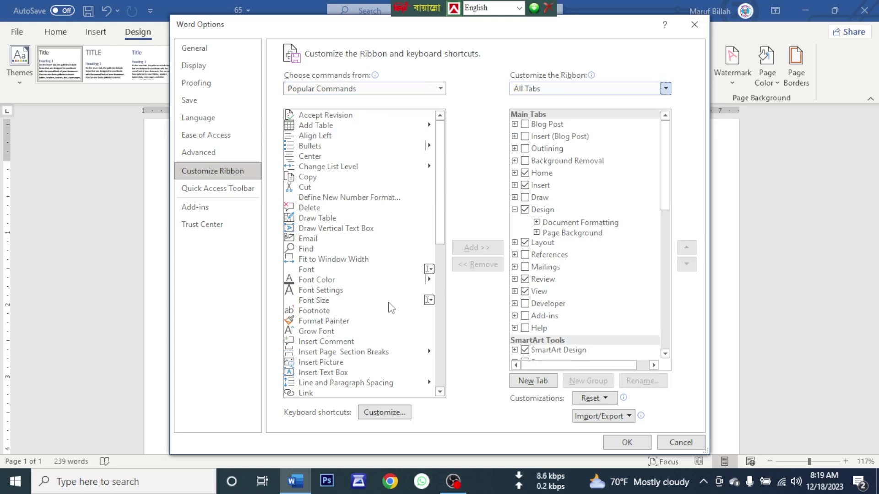
left_click(217, 193)
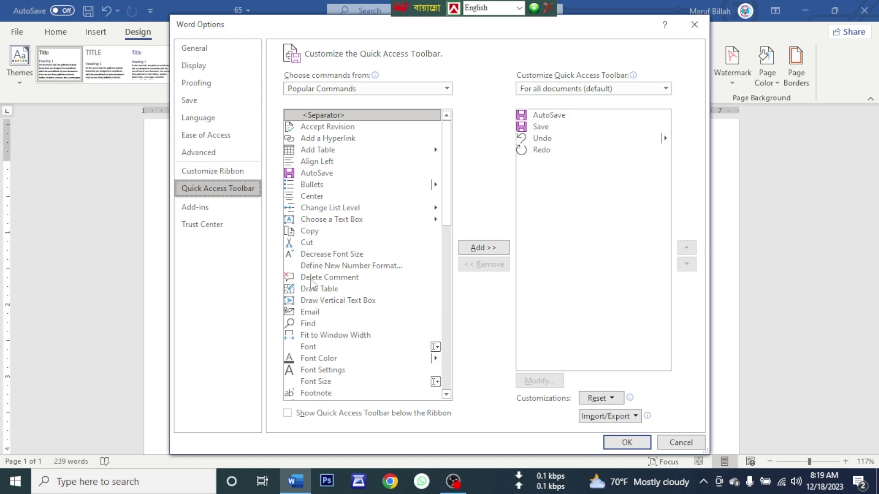
Step: Add Copy and Font Color to the Quick Access Toolbar and confirm with OK
left_click(310, 232)
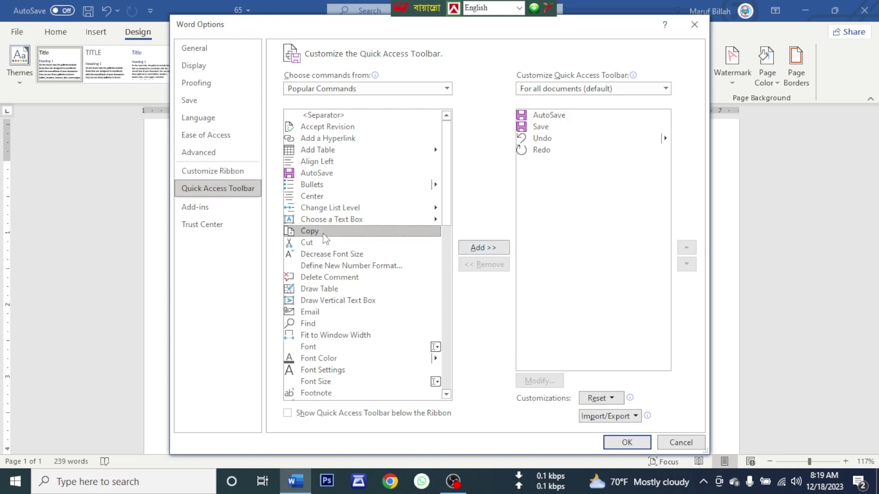
left_click(483, 248)
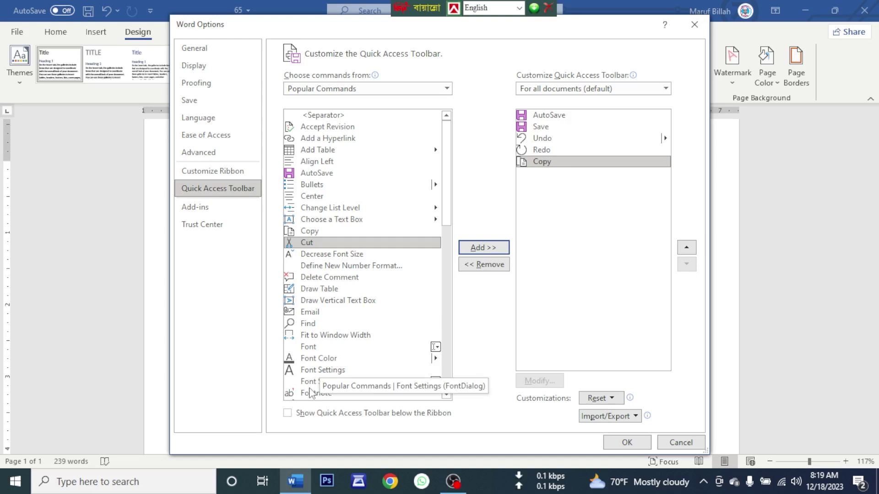
left_click(320, 293)
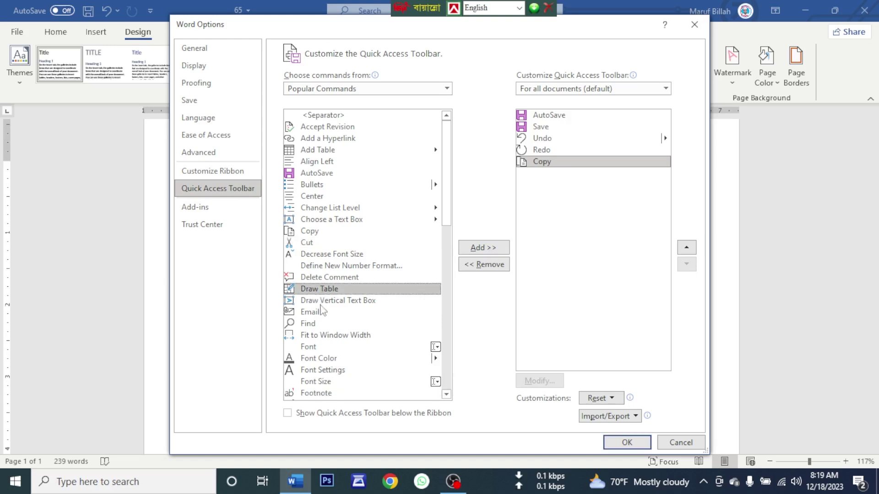
left_click(323, 303)
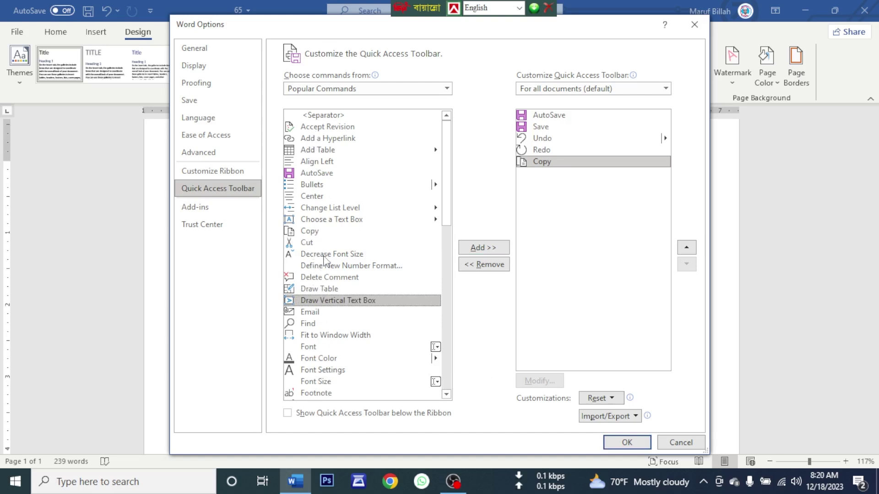
scroll(320, 382, "down", 3)
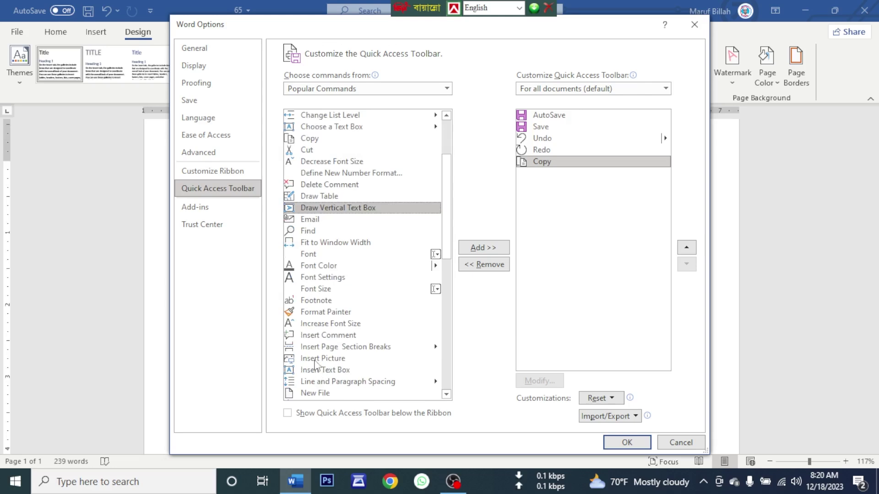
left_click(314, 269)
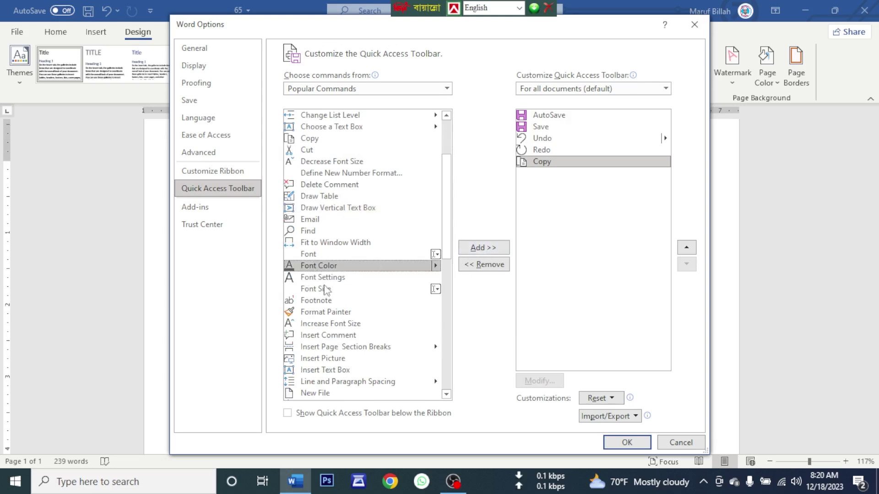
left_click(484, 248)
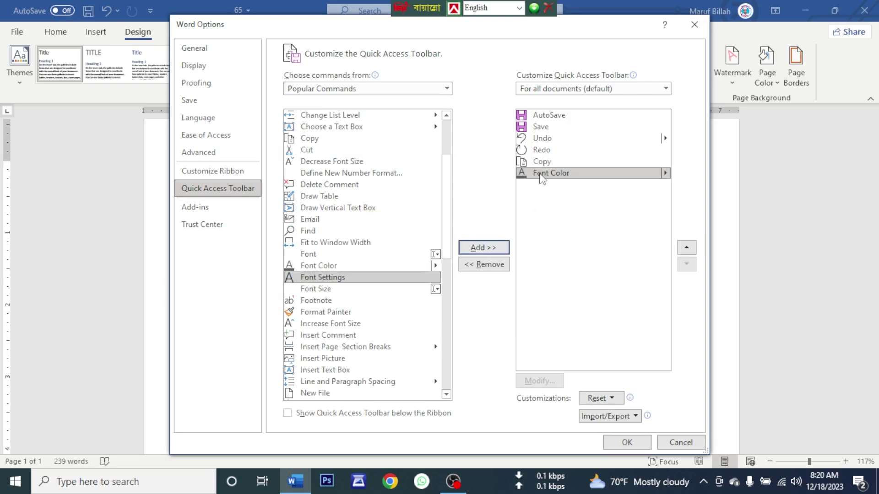
left_click(626, 442)
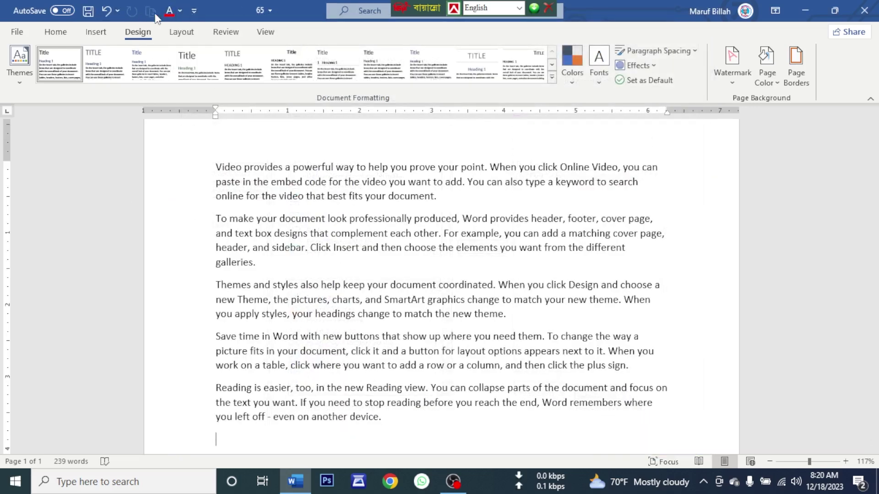
Step: Select the word 'provides' and try the new Quick Access Toolbar buttons on it
double_click(280, 169)
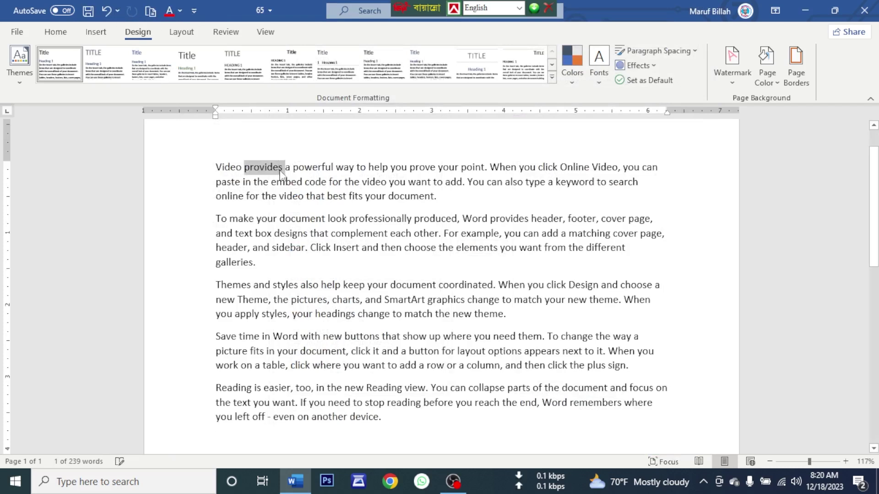
left_click(151, 11)
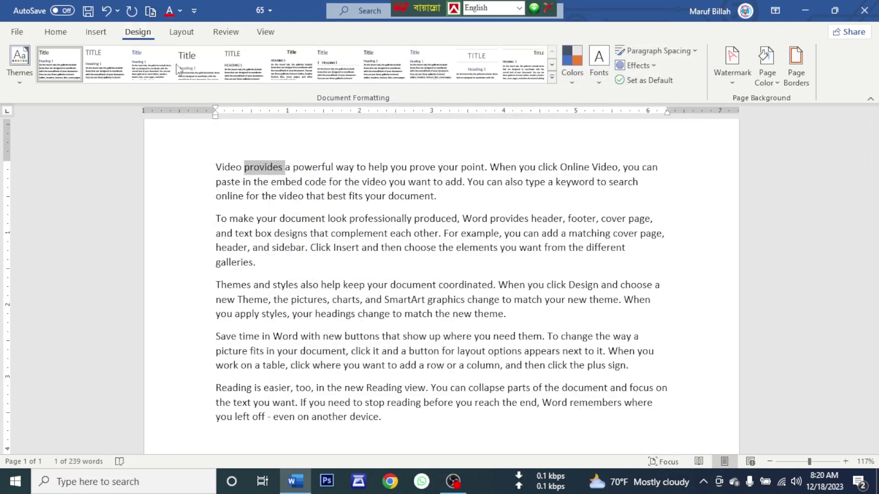
left_click(316, 220)
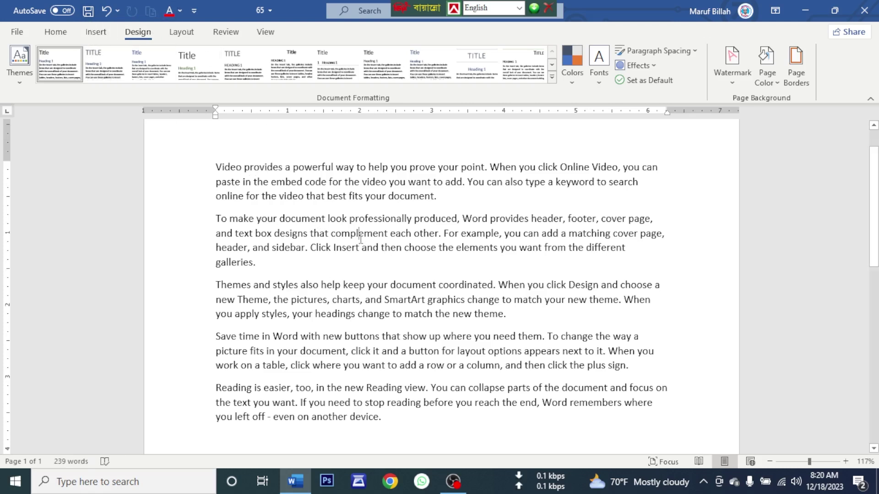
Step: Select the first paragraph, deselect it, and switch to the Home tab
scroll(259, 223, "up", 1)
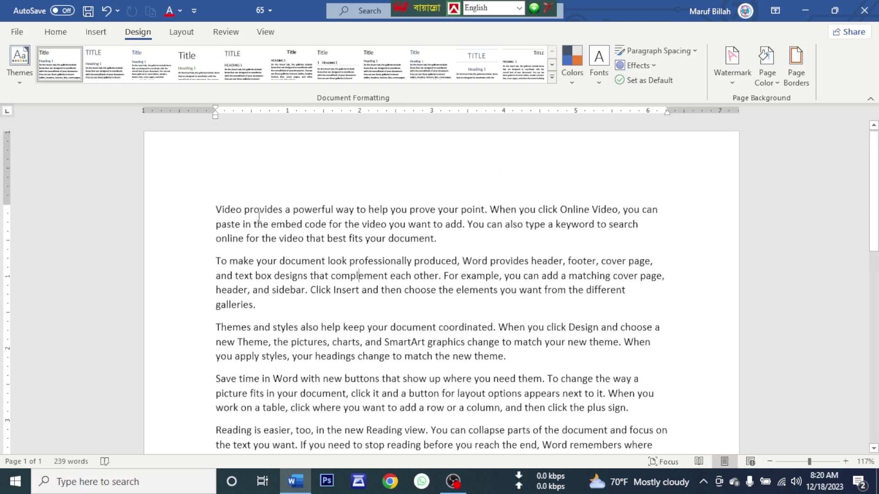
left_click_drag(215, 211, 493, 245)
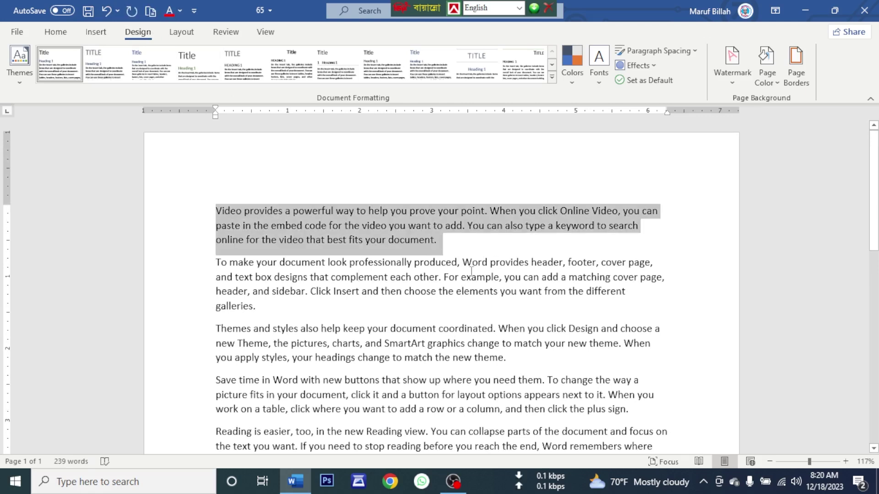
left_click(480, 241)
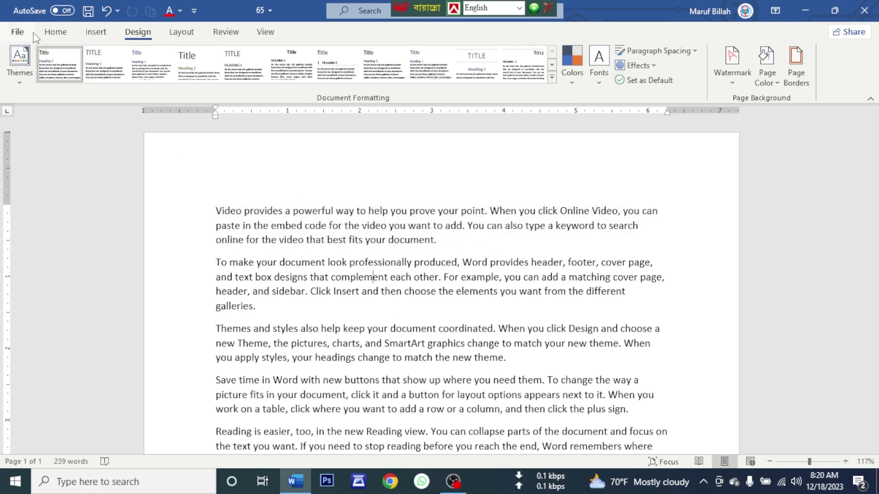
left_click(55, 32)
Step: Check the font list and toggle the Bijoy keyboard between Bangla and English modes
left_click(179, 56)
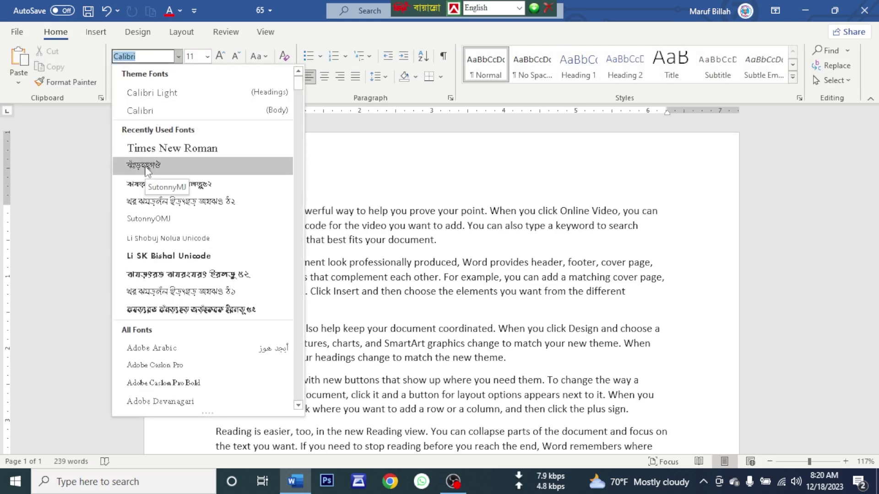
key("Escape")
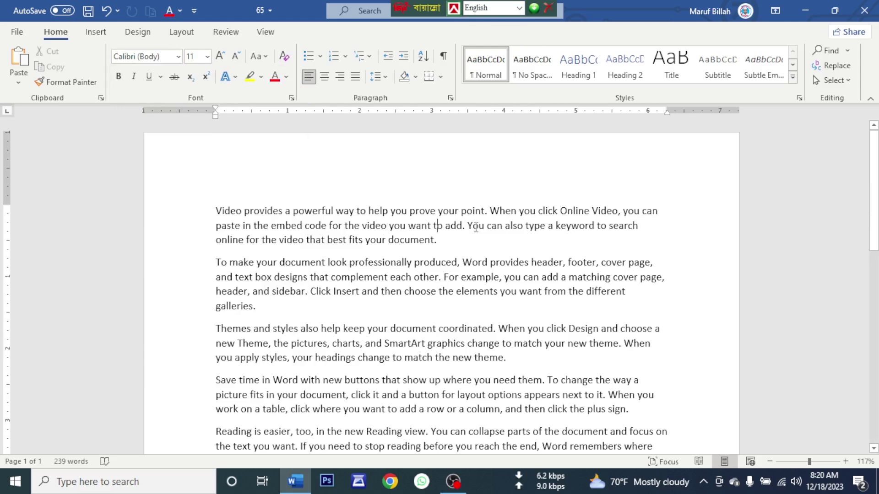
key("ctrl+alt+b")
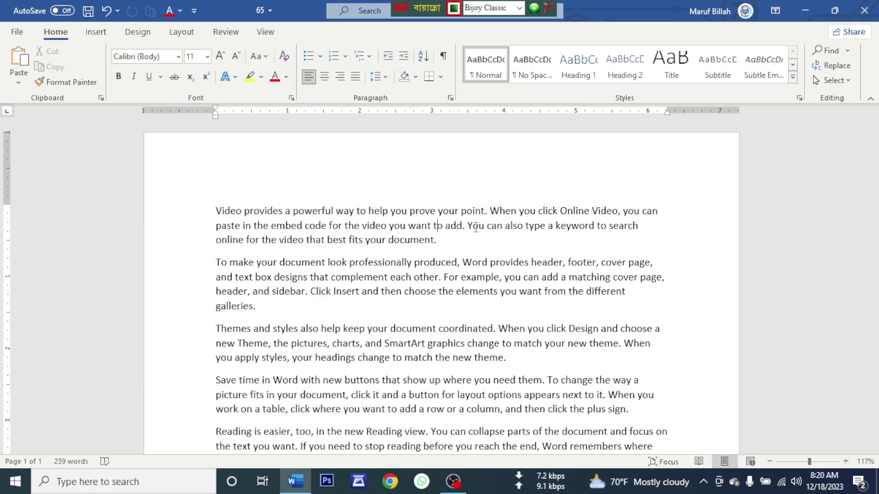
key("ctrl+alt+b")
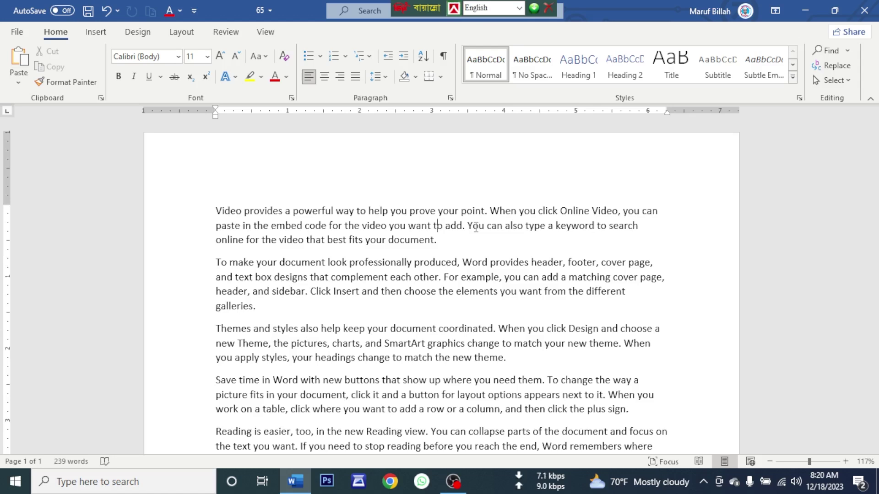
key("ctrl+alt+v")
key("ctrl+alt+v")
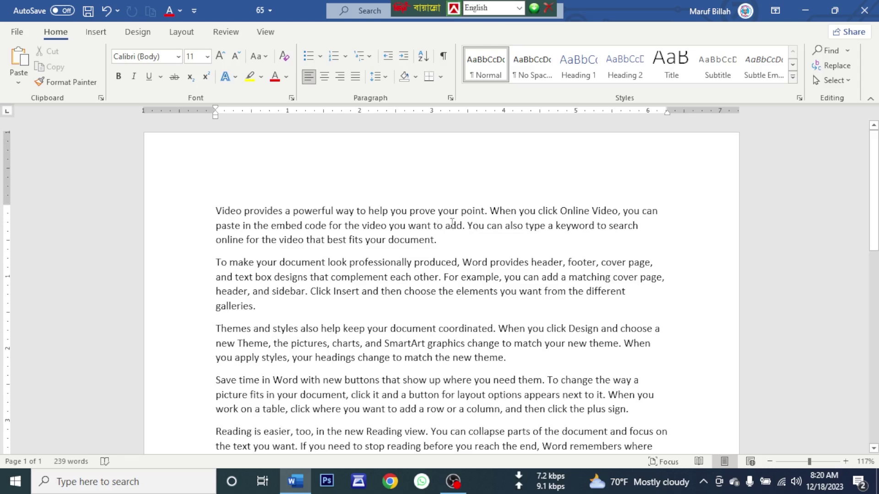
left_click(178, 56)
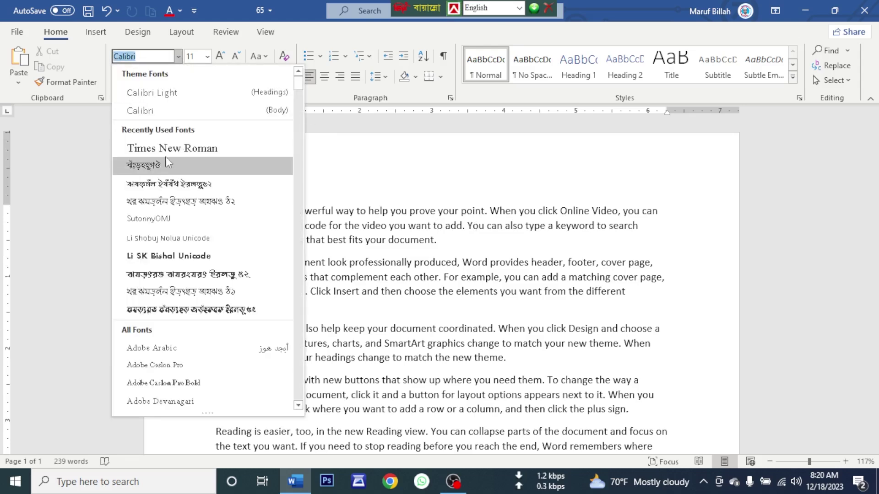
left_click(340, 210)
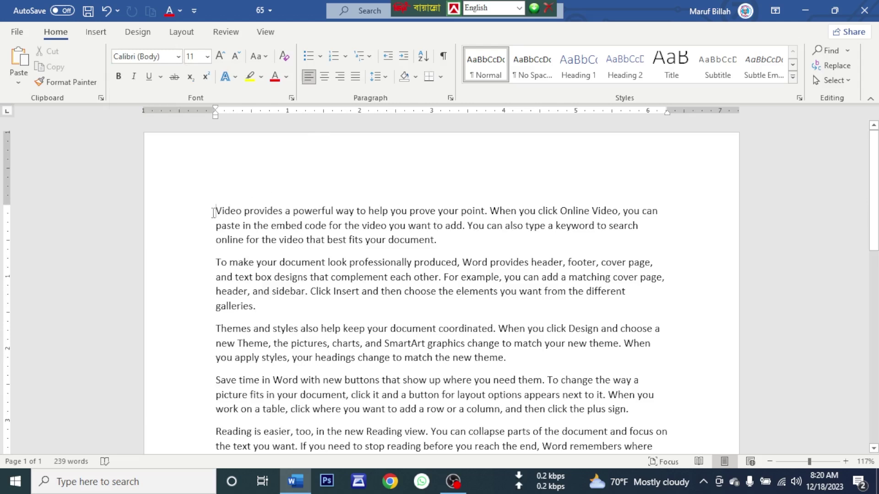
Step: Switch to Bijoy Classic, set the font to SutonnyMJ, and type আমার সোনার বাংলা
key("ctrl+alt+b")
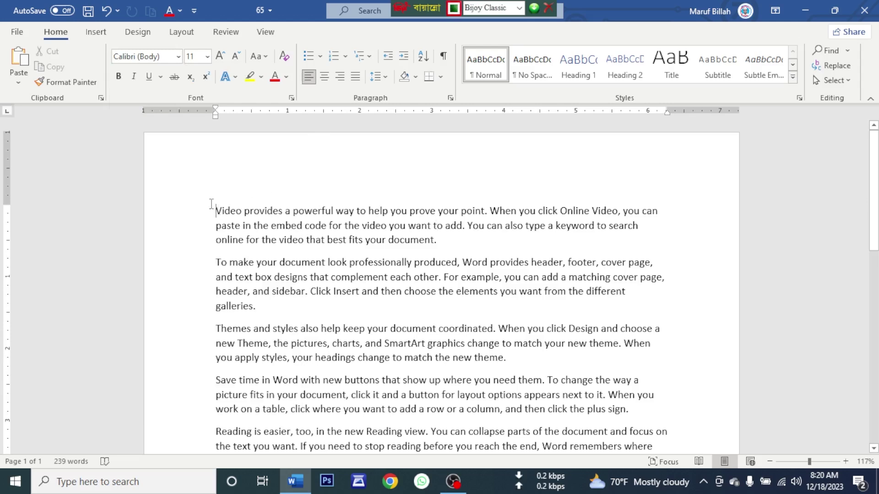
left_click(178, 57)
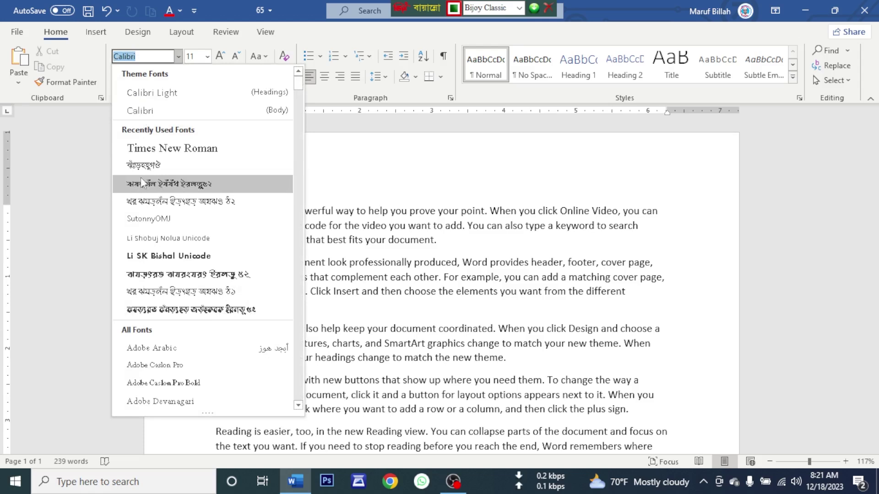
left_click(142, 168)
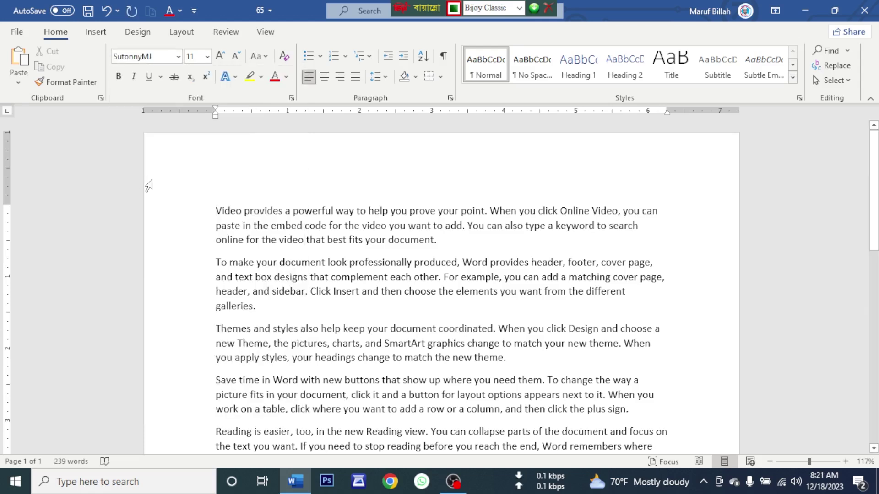
type("আমার সোন")
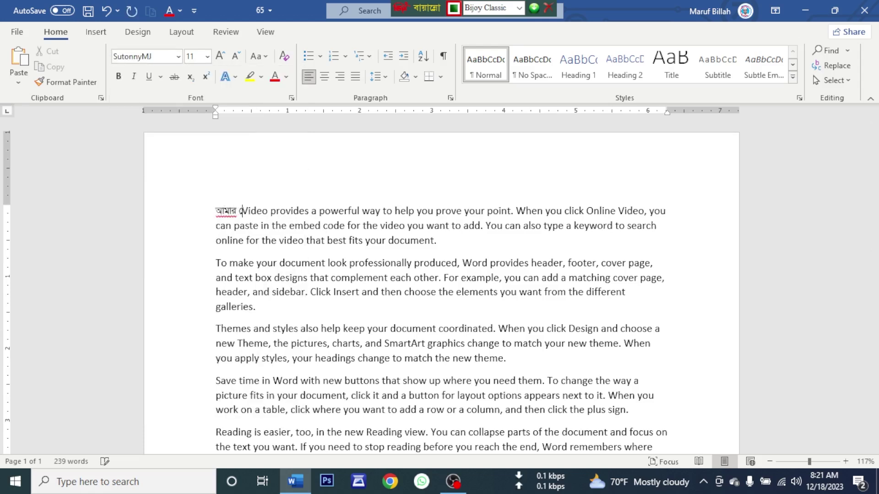
type("ার বাংলা")
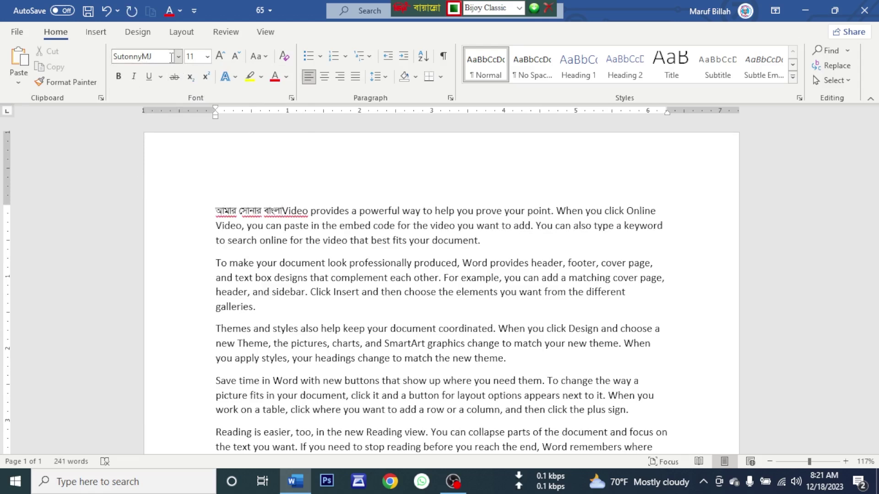
Step: Open Word Options at the Customize Ribbon page
left_click(17, 32)
left_click(41, 444)
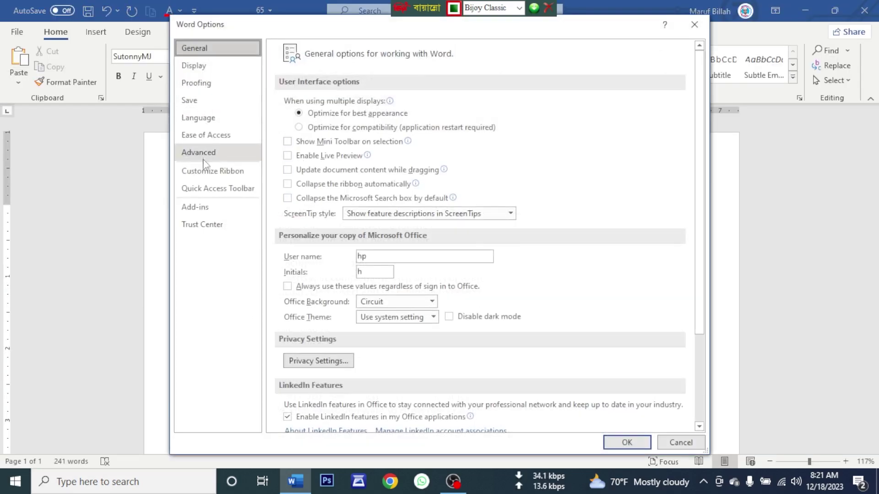
left_click(207, 175)
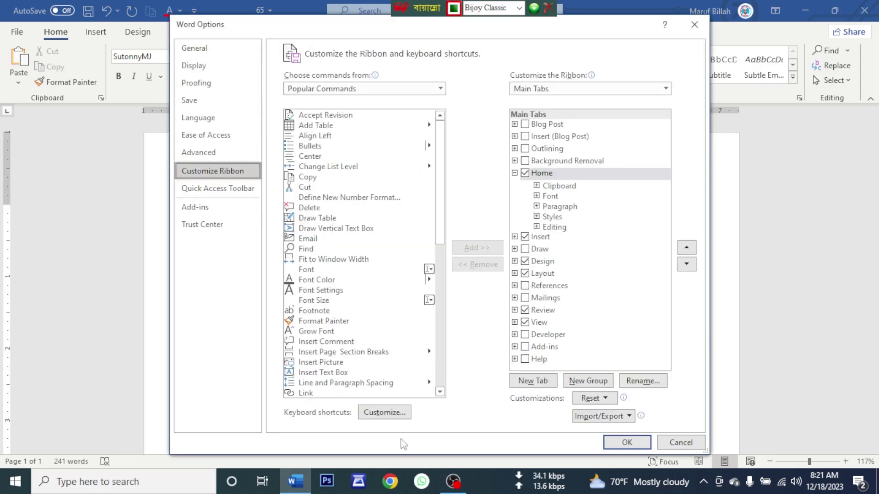
Step: Open Customize Keyboard and list the Fonts category, scrolling to find SutonnyMJ
left_click(380, 416)
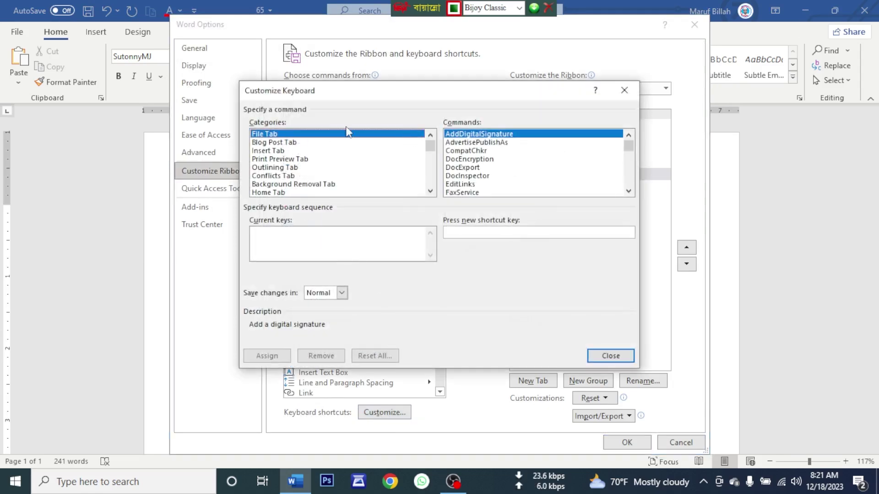
left_click_drag(430, 147, 431, 188)
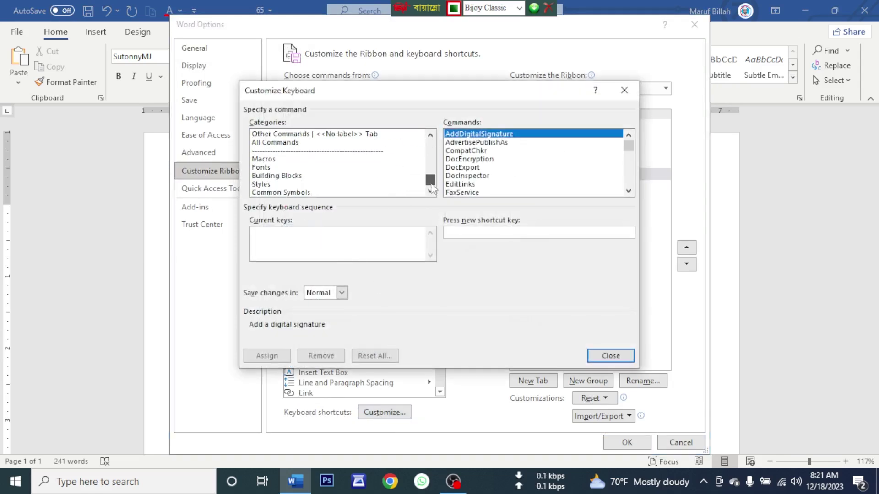
left_click(262, 167)
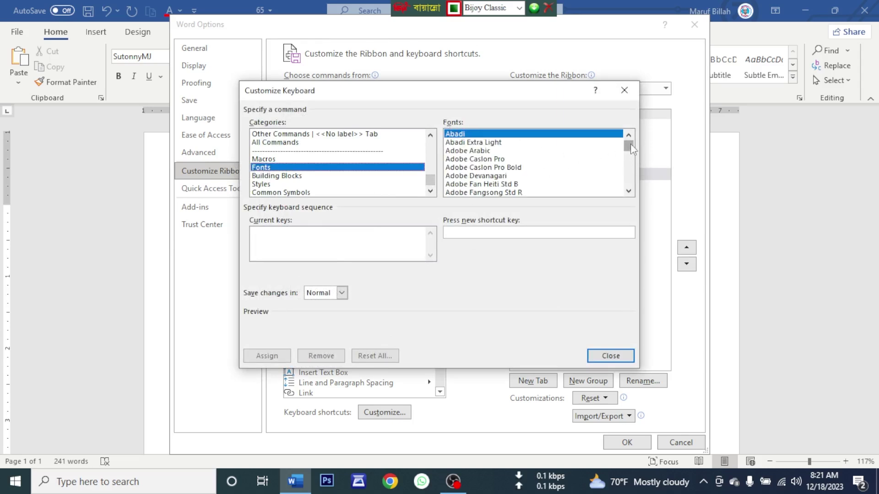
left_click_drag(630, 145, 631, 176)
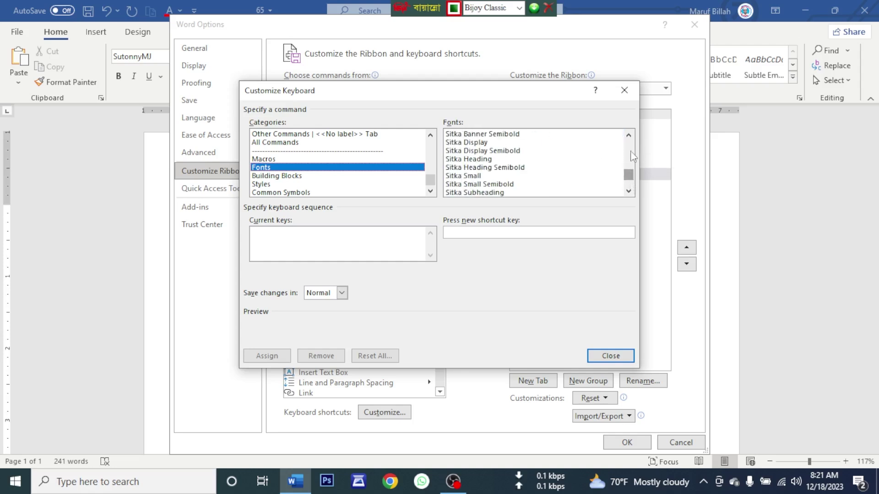
left_click(629, 134)
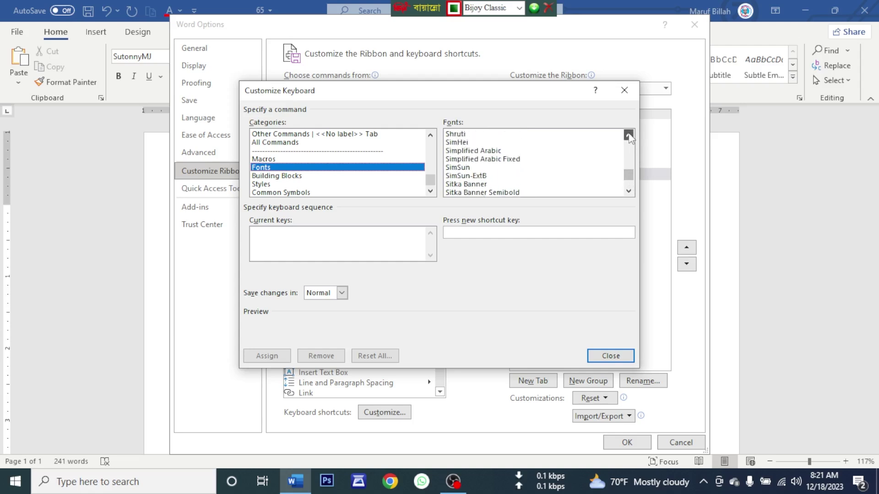
left_click_drag(630, 135, 629, 136)
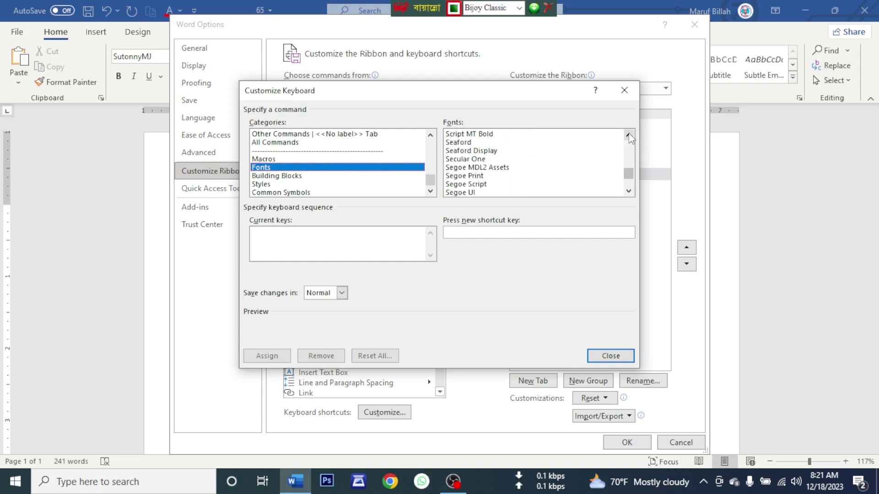
left_click_drag(629, 191, 628, 191)
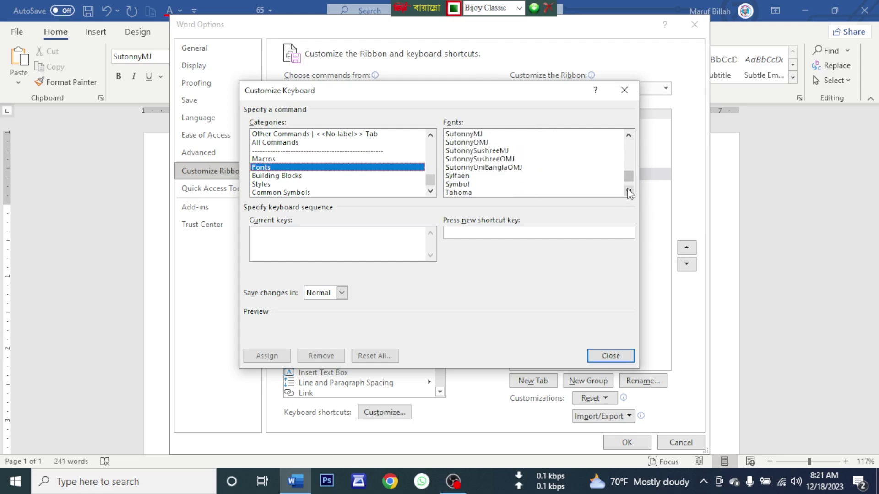
Step: Assign the shortcut Ctrl+Num 1 to the SutonnyMJ font
left_click(469, 134)
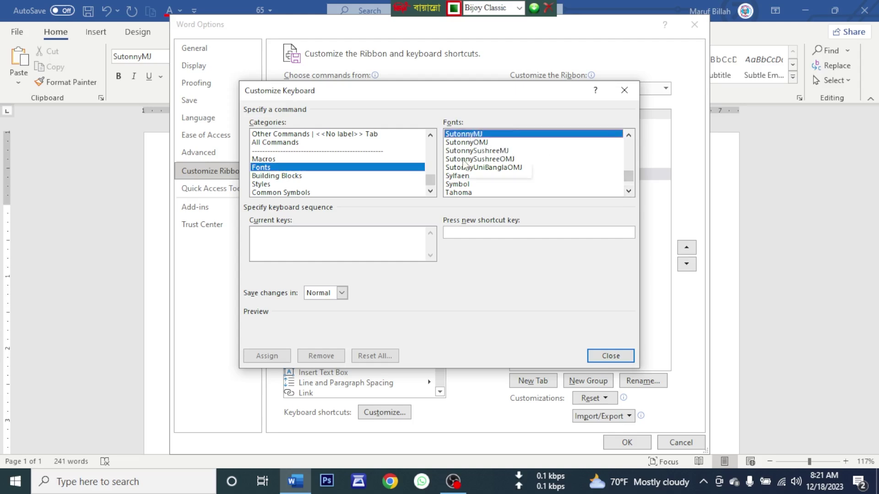
left_click(461, 232)
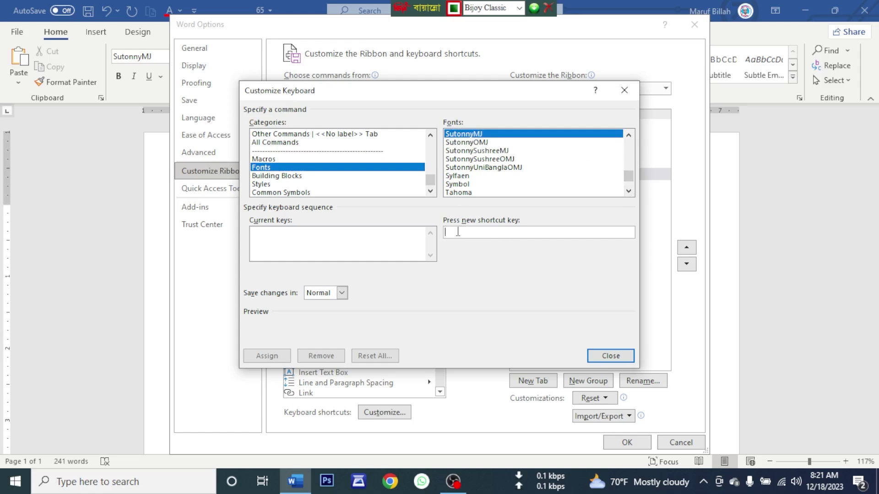
key("ctrl+KP_1")
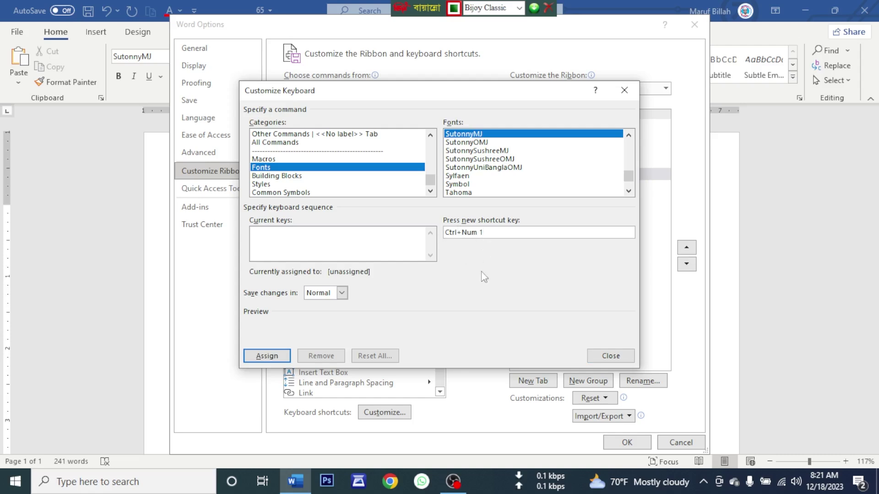
left_click(265, 360)
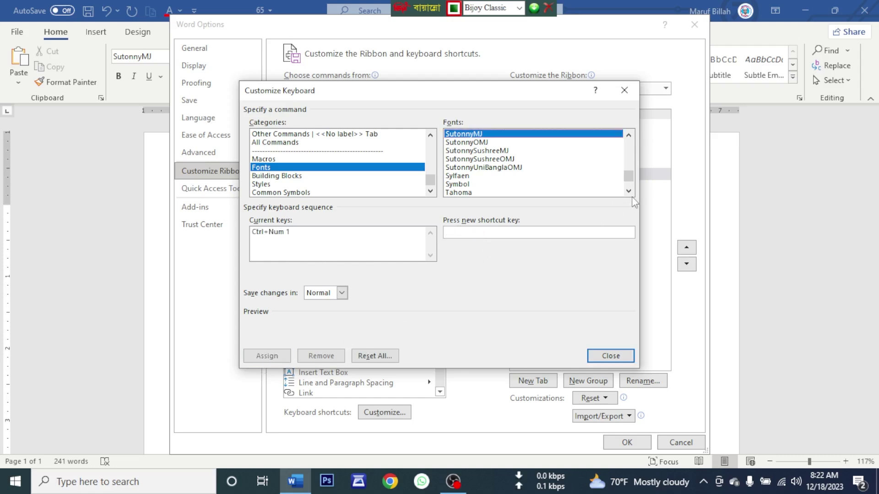
Step: Scroll the Fonts list down toward Times New Roman
scroll(630, 191, "down", 5)
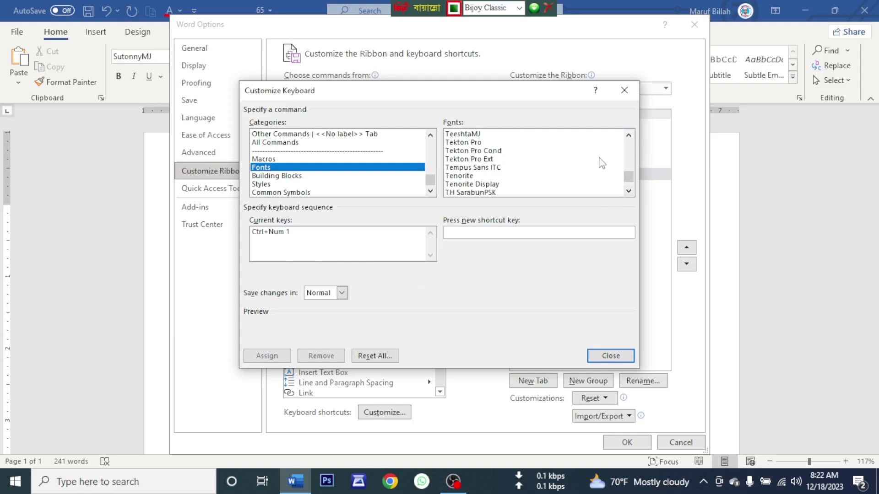
left_click(629, 135)
left_click(629, 135)
left_click(629, 135)
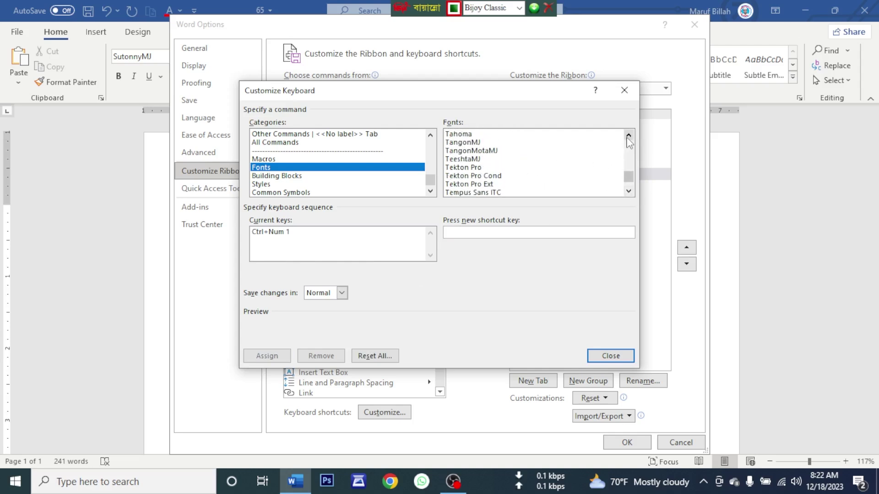
left_click(628, 190)
left_click(629, 191)
left_click(629, 191)
left_click(629, 191)
left_click(628, 191)
left_click(628, 191)
left_click(629, 191)
left_click(628, 191)
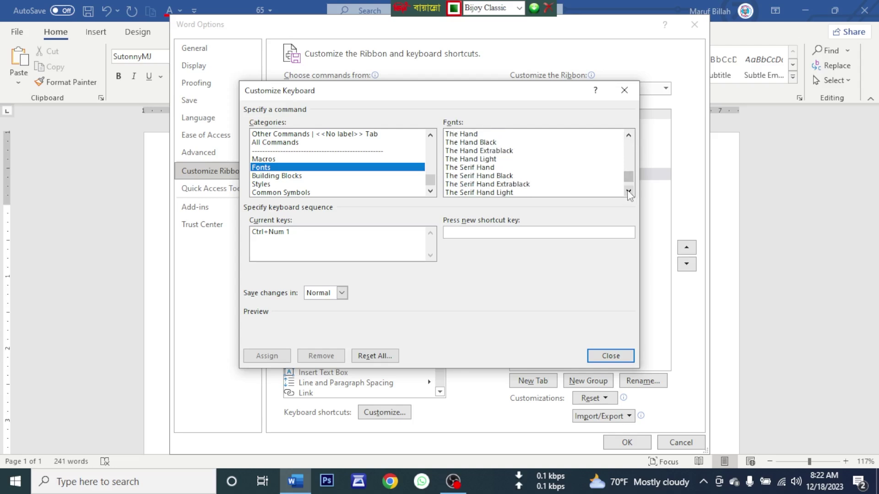
left_click(629, 191)
left_click(629, 191)
left_click(629, 191)
left_click(629, 191)
Step: Assign Ctrl+Num 2 to Times New Roman, then close Customize Keyboard and Word Options
left_click(474, 168)
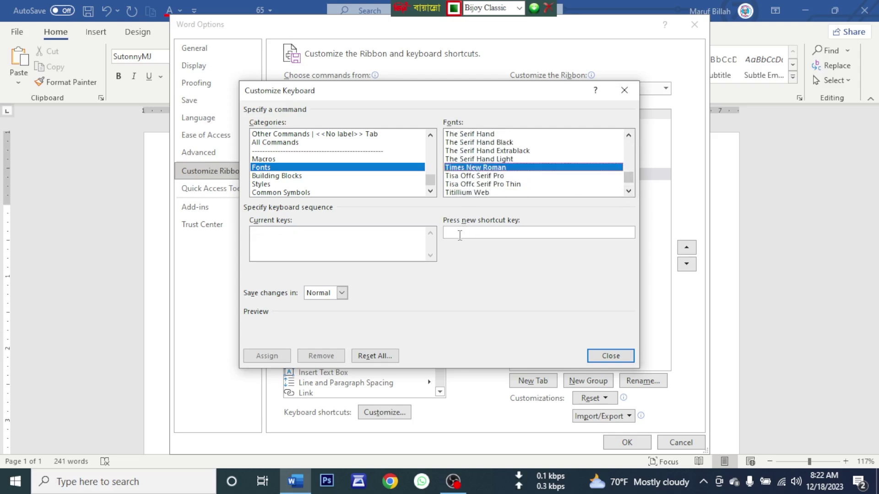
left_click(459, 235)
key("ctrl+KP_2")
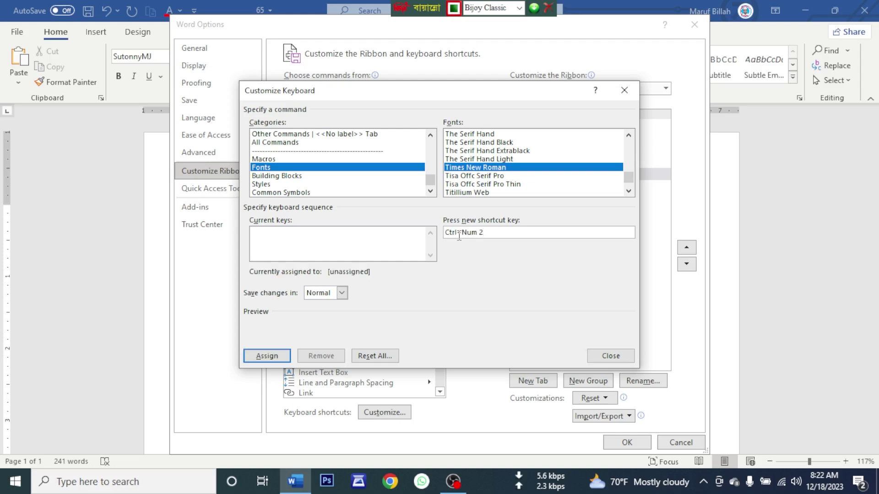
left_click(266, 357)
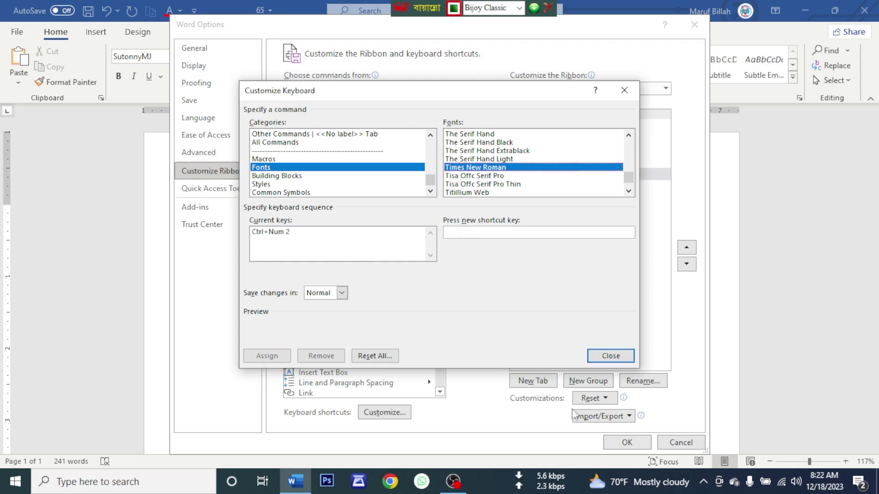
left_click(608, 356)
left_click(627, 442)
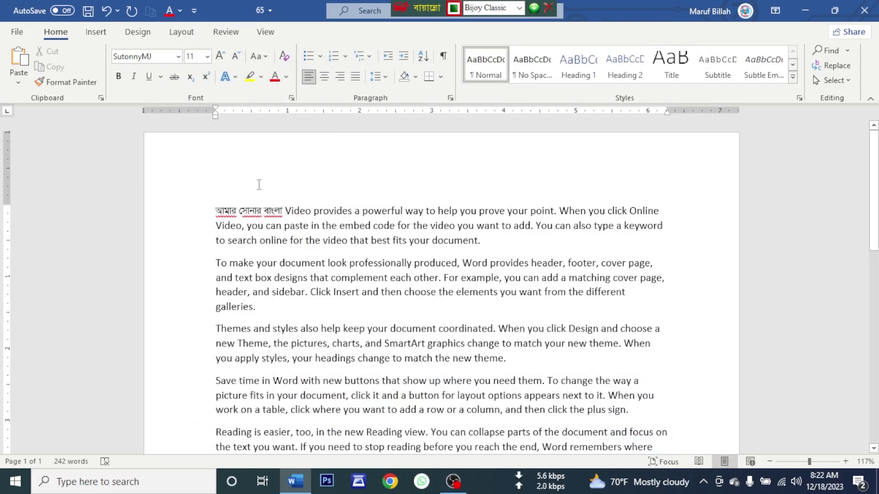
Step: Replace all the sample text with 'Amar Sonar Bangla' in Times New Roman
type("ঁ")
key("ctrl+a")
key("Delete")
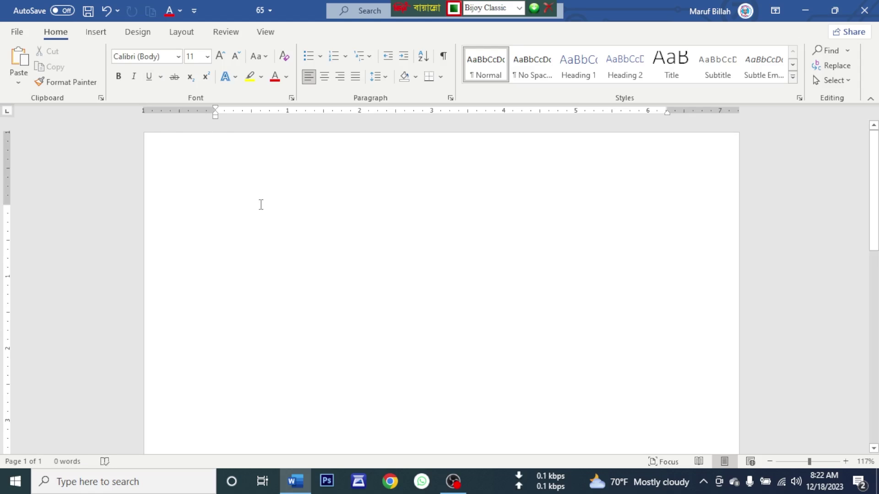
key("ctrl+z")
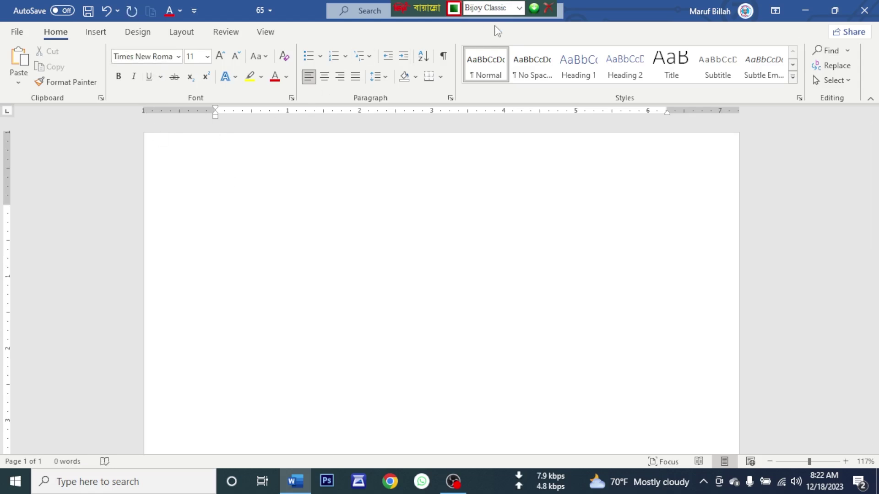
key("ctrl+alt+b")
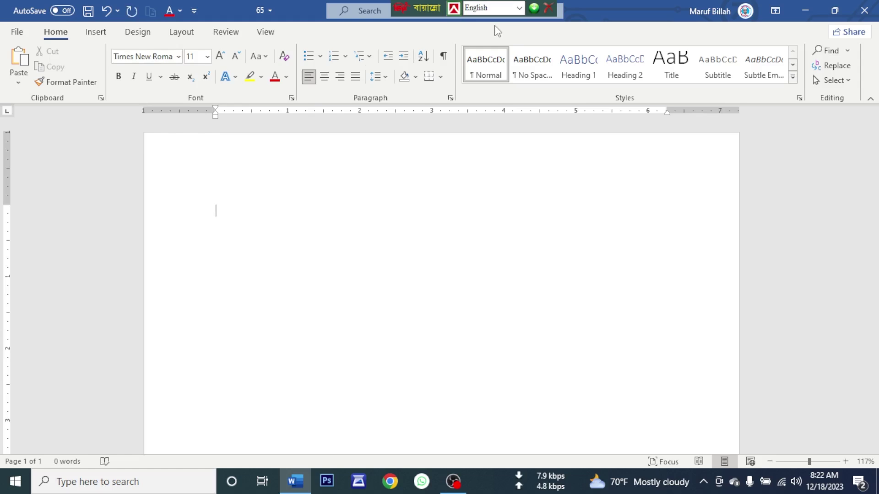
type("Amar Sonar B")
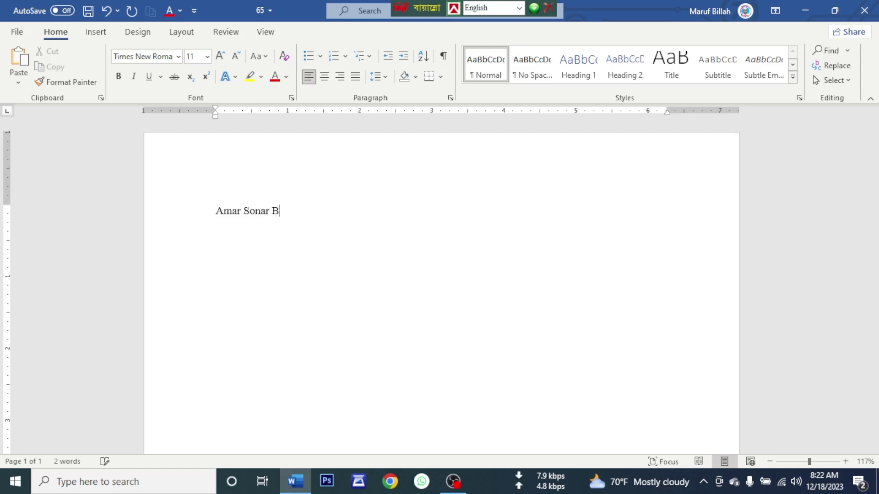
type("angla")
Step: Type 'আমার সোনার বাংলা' in SutonnyMJ on the next line via the Bijoy keyboard
key("ctrl+alt+b")
key("Return")
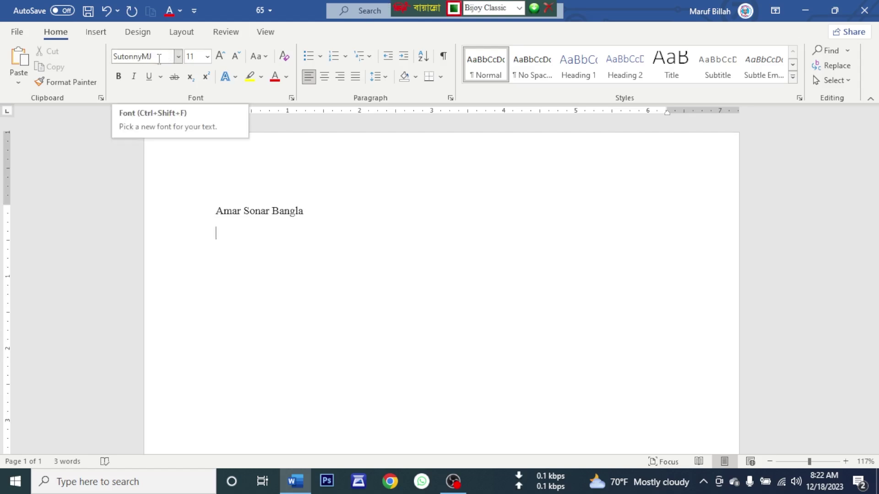
type("gfmfv cn")
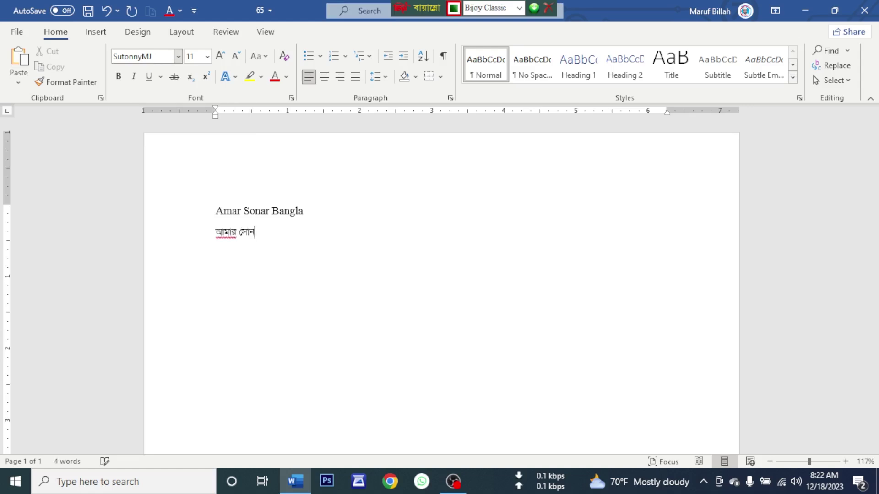
type("fbfv hfQV")
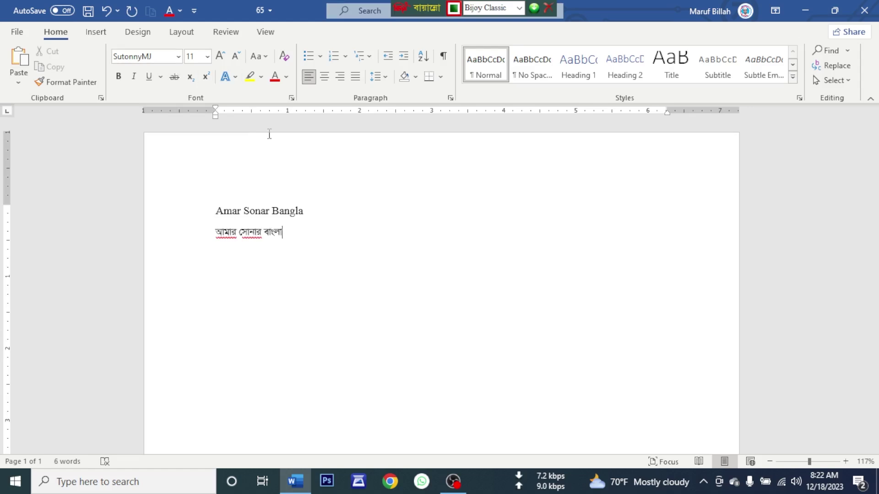
left_click_drag(304, 243, 208, 216)
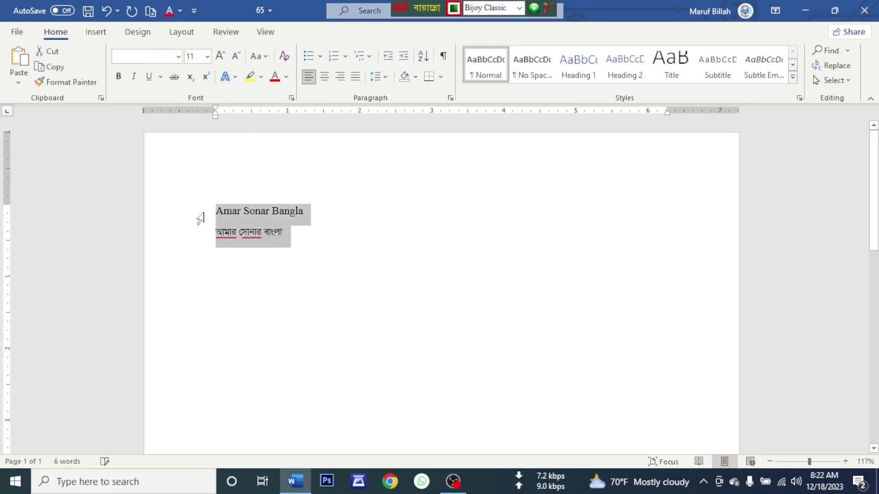
left_click(310, 247)
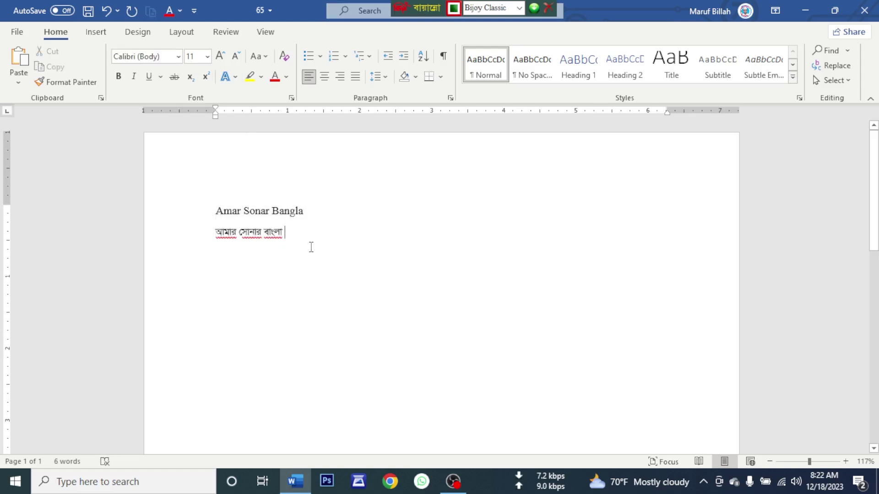
left_click(15, 481)
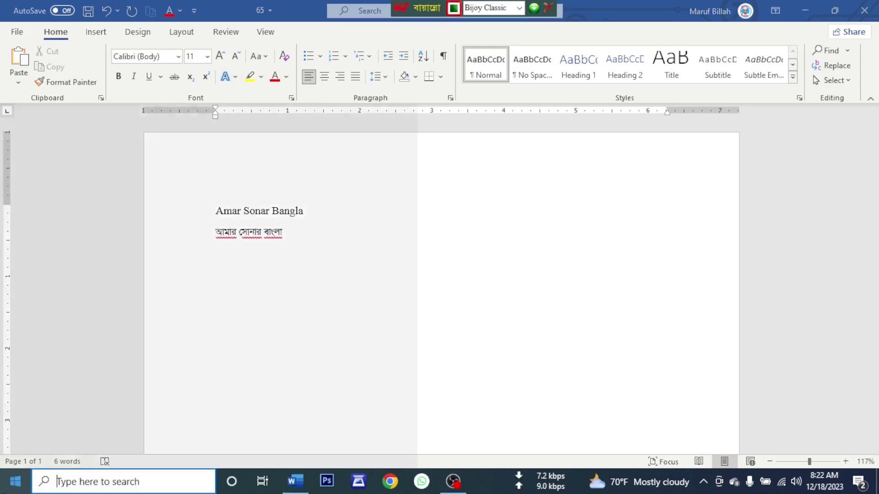
left_click(535, 333)
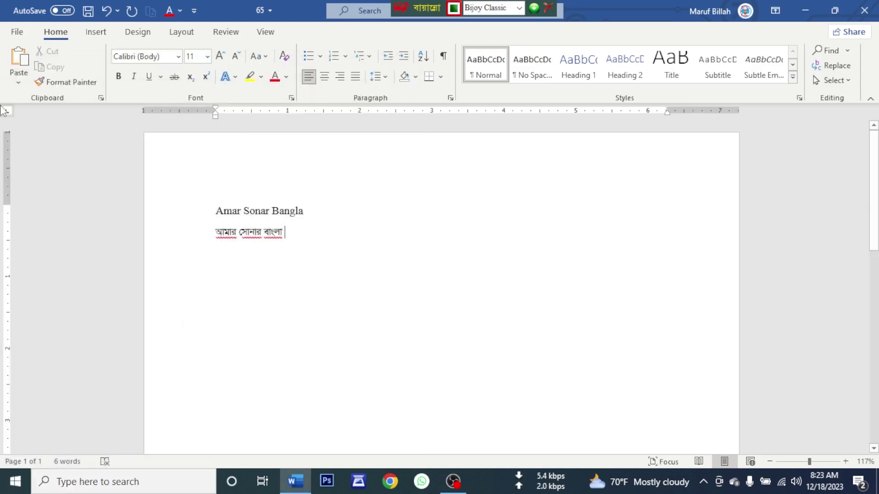
left_click(17, 31)
left_click(42, 446)
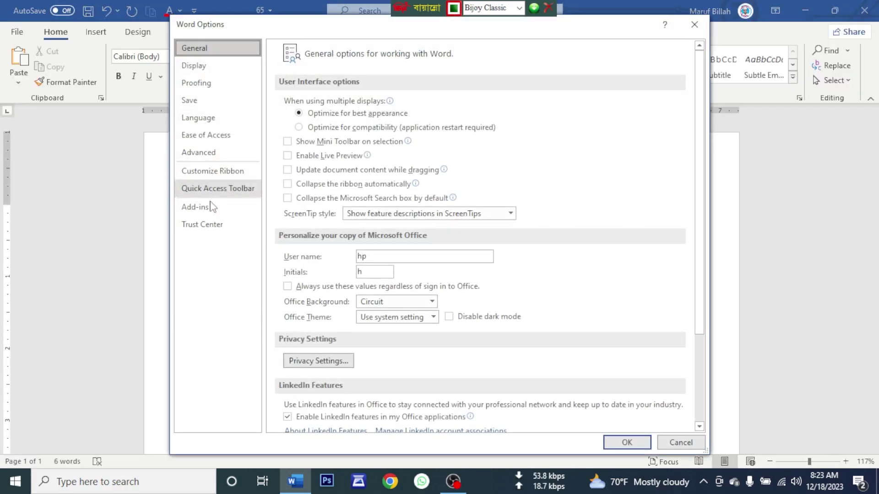
left_click(216, 188)
left_click(221, 177)
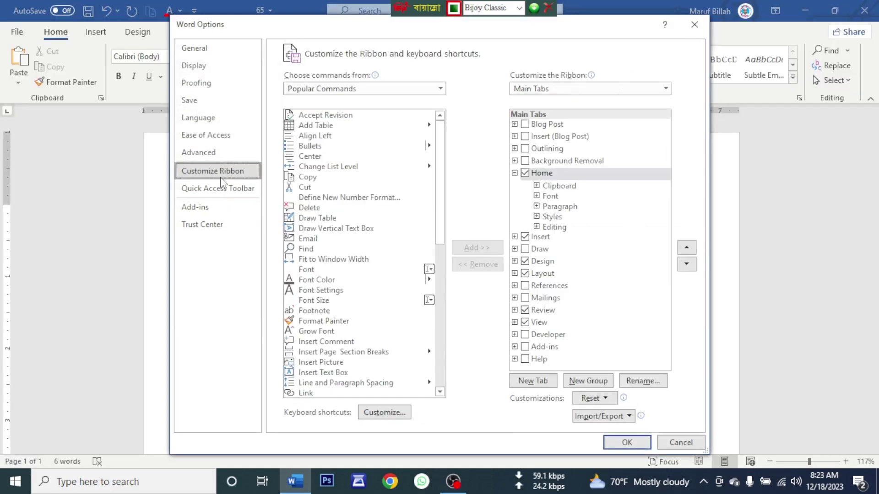
left_click(197, 104)
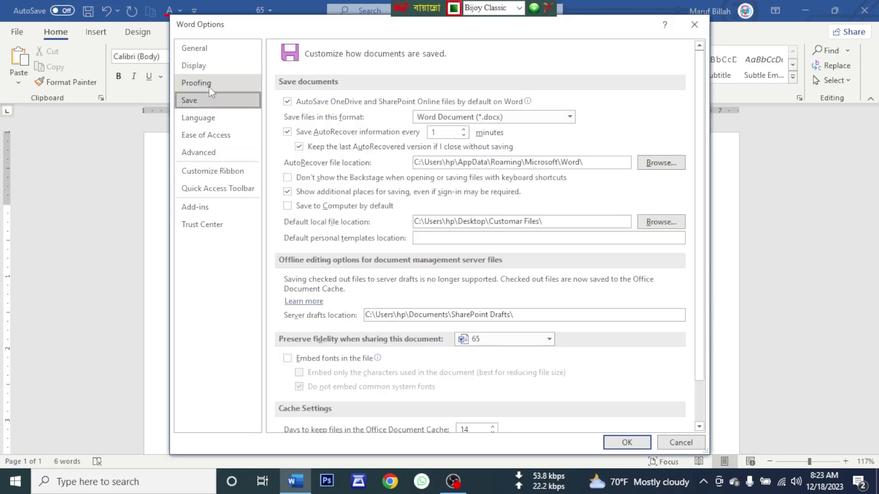
left_click(209, 83)
left_click(209, 66)
left_click(209, 46)
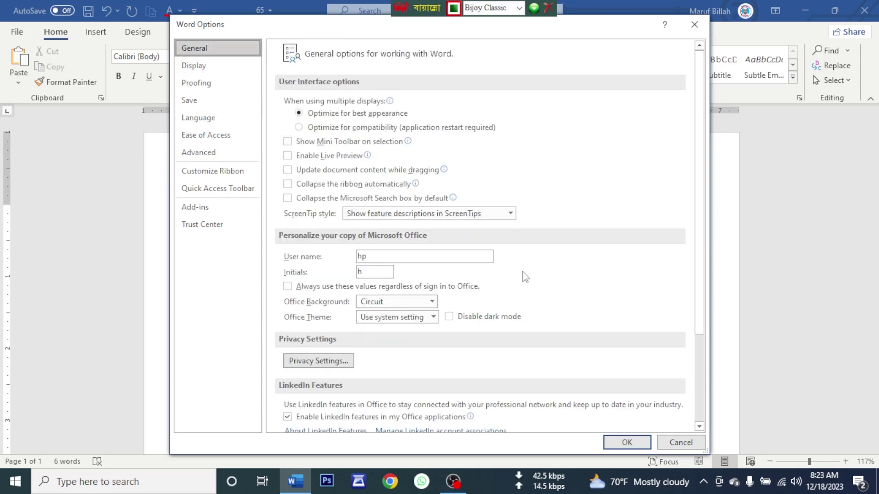
left_click(688, 443)
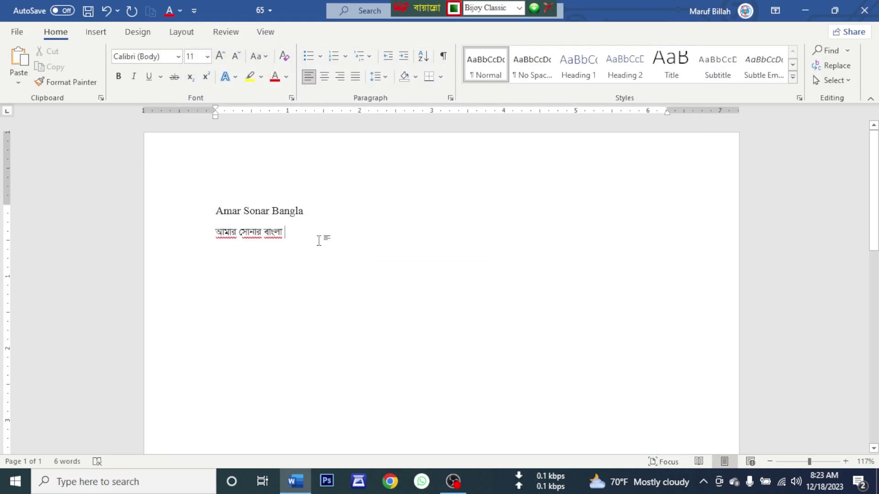
left_click_drag(286, 233, 198, 207)
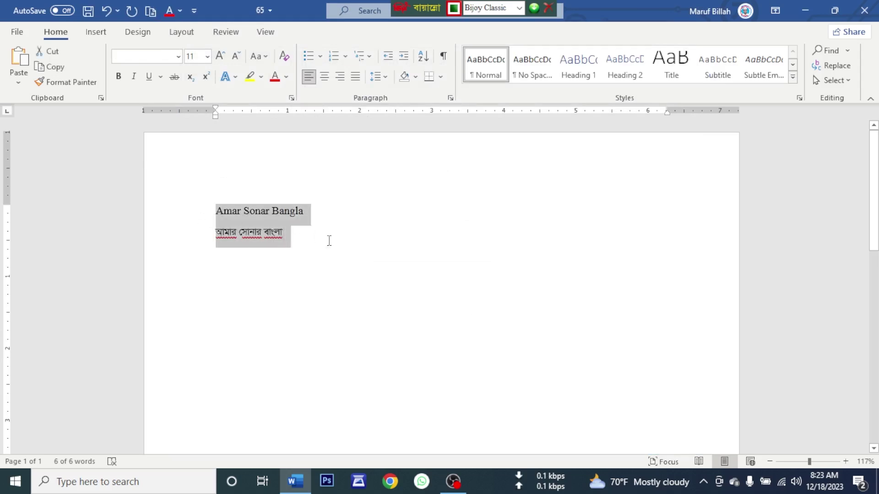
key("Right")
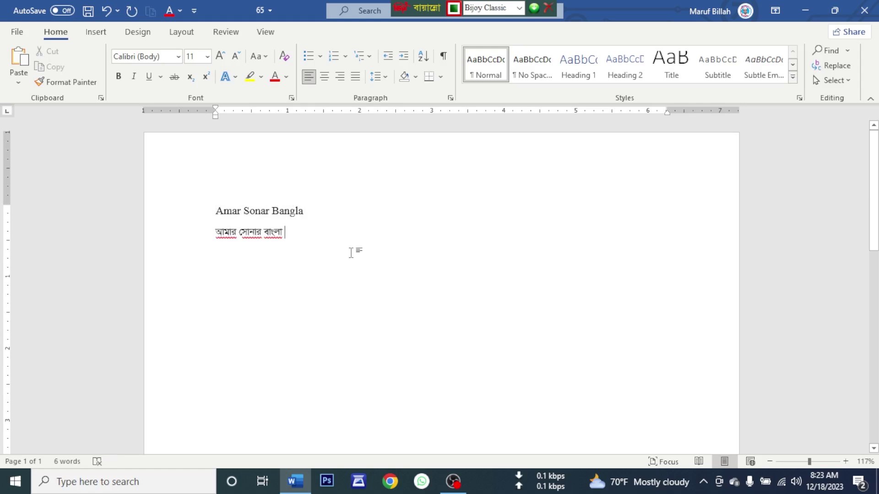